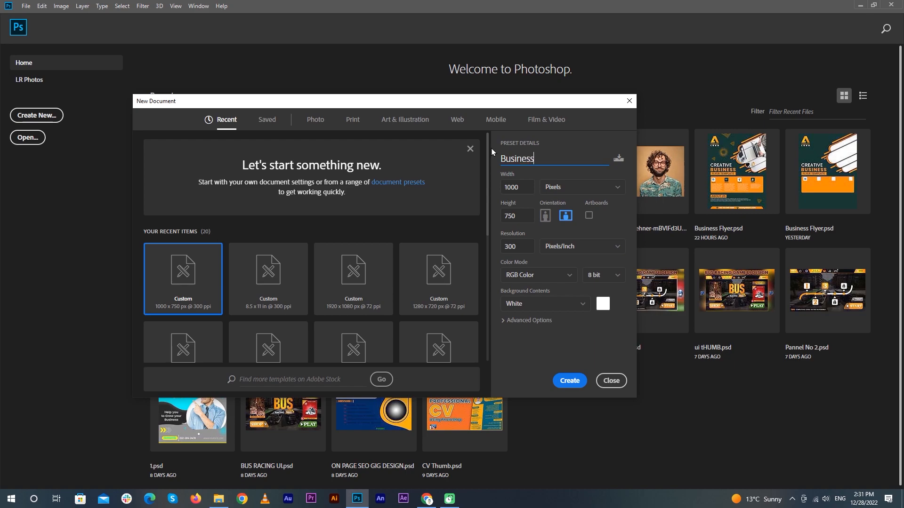
# Create the Business Flyer Design document in inches, 8.5 wide by 11 high
pyautogui.write('Design')
pyautogui.click(559, 188)
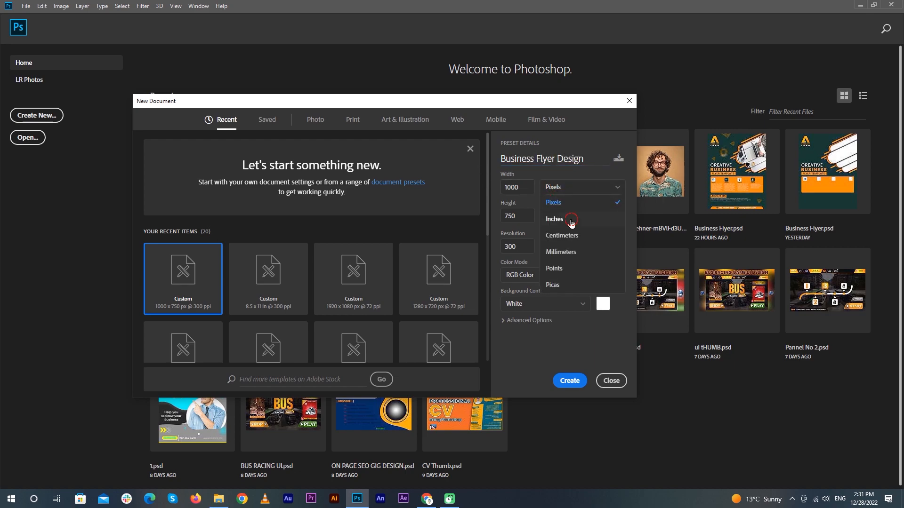
pyautogui.write('8.5')
pyautogui.press('Tab')
pyautogui.click(574, 385)
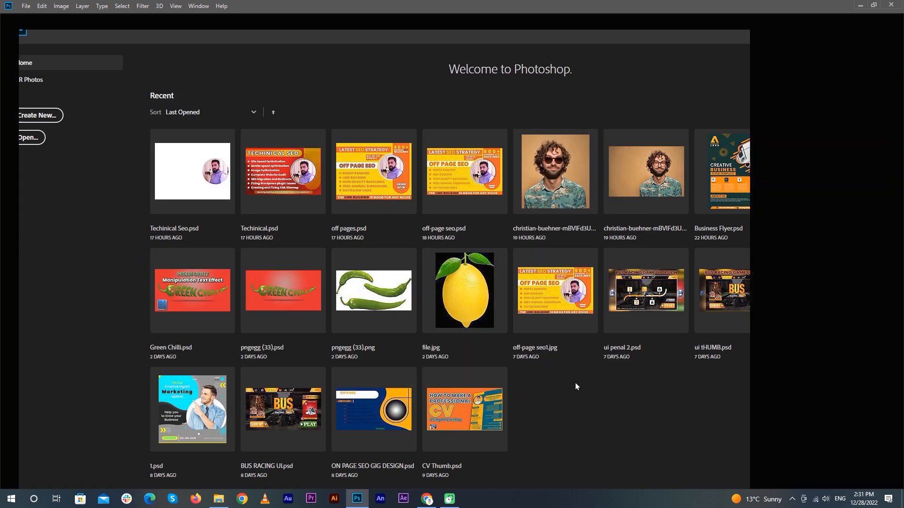
# Set the foreground to dark navy-teal (#004058) and fill the background with it
pyautogui.click(7, 327)
pyautogui.write('031c55')
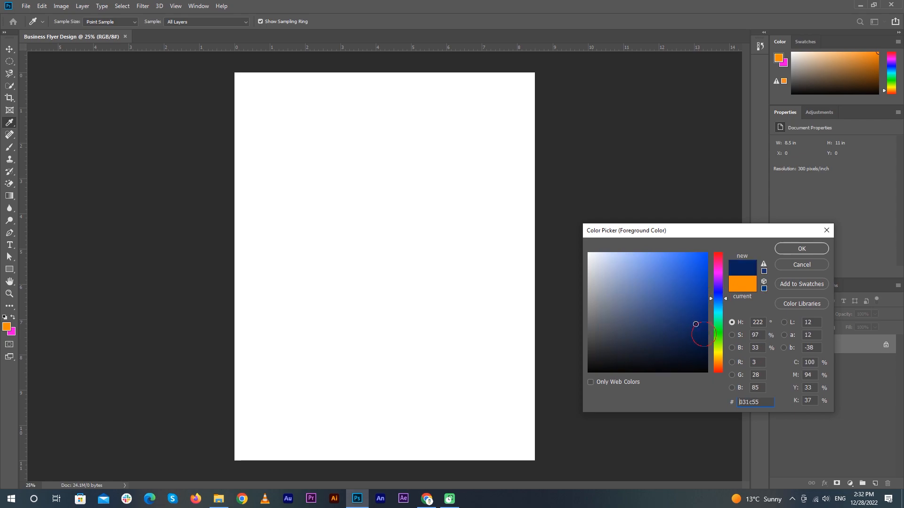
pyautogui.click(802, 248)
pyautogui.click(7, 326)
pyautogui.moveTo(717, 301)
pyautogui.mouseDown()
pyautogui.moveTo(718, 316)
pyautogui.moveTo(723, 306)
pyautogui.mouseUp()
pyautogui.click(705, 326)
pyautogui.click(802, 248)
pyautogui.hotkey('alt', 'BackSpace')
# Reopen the foreground Color Picker and close it without changes
pyautogui.click(7, 327)
pyautogui.click(802, 265)
pyautogui.click(6, 327)
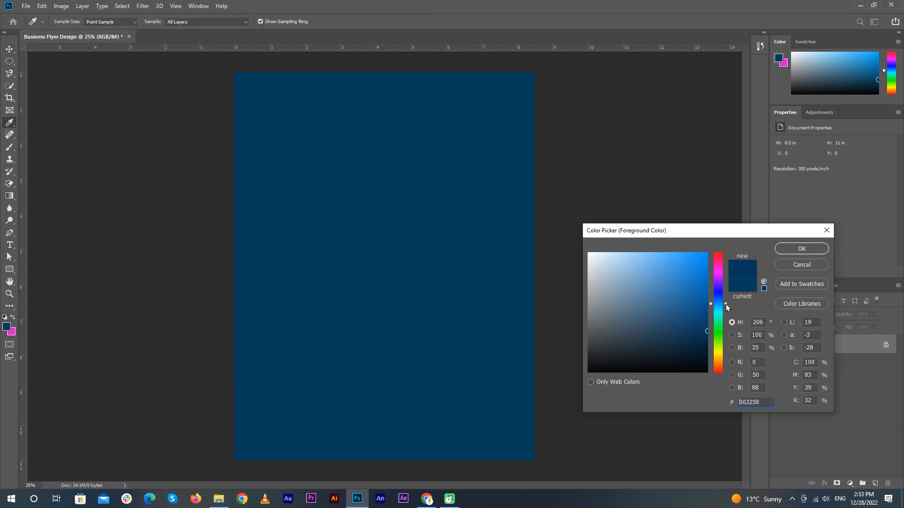
pyautogui.click(807, 252)
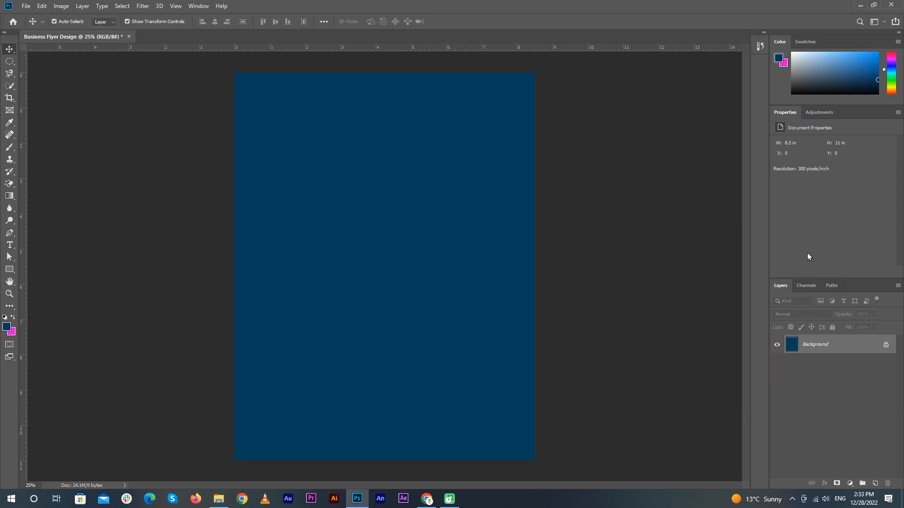
# Draw a rounded rectangle near the page centre and fill it white
pyautogui.rightClick(17, 274)
pyautogui.click(52, 279)
pyautogui.moveTo(446, 293); pyautogui.dragTo(449, 332)
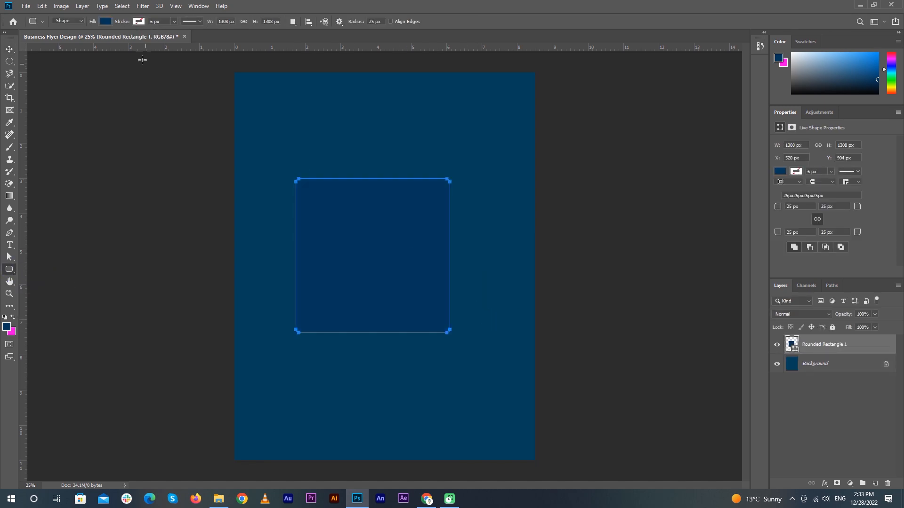
pyautogui.click(106, 22)
pyautogui.click(114, 71)
# Move the white rectangle to the left page edge and rotate it 45° into a diamond
pyautogui.press('v')
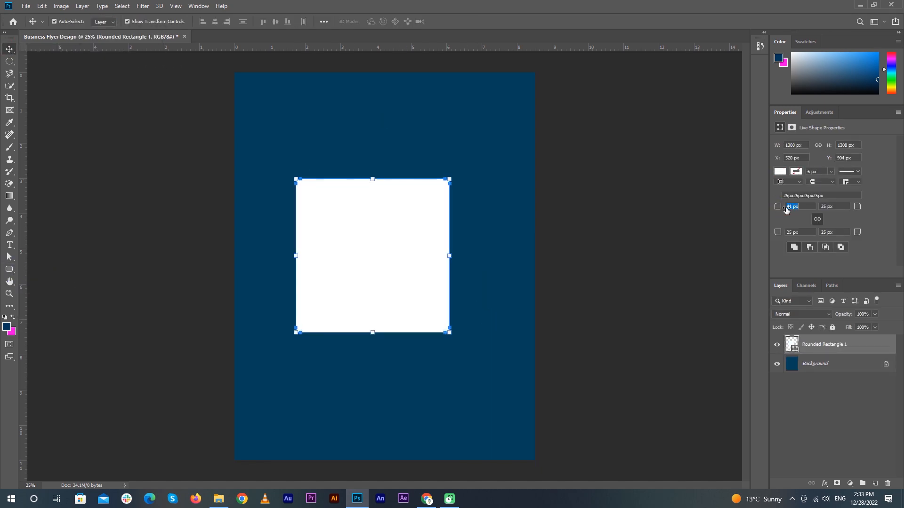
pyautogui.moveTo(405, 300); pyautogui.dragTo(331, 259)
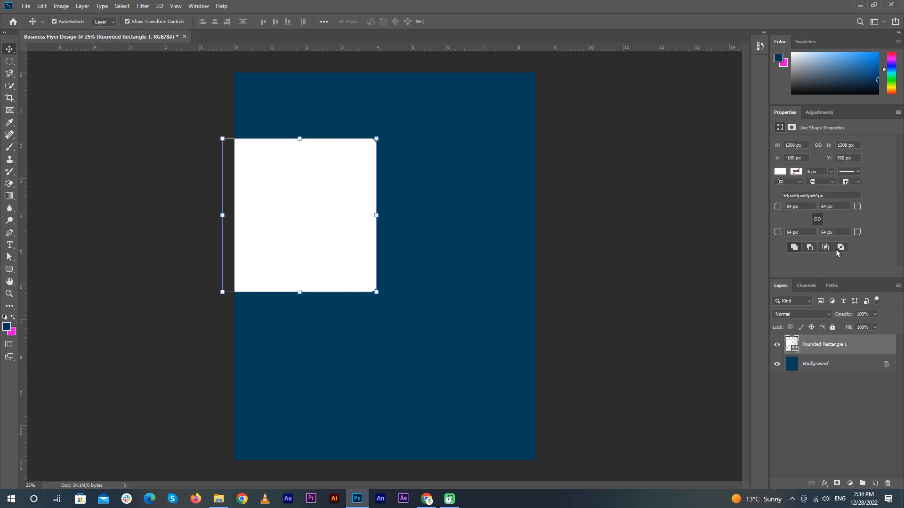
pyautogui.click(494, 232)
pyautogui.click(332, 198)
pyautogui.click(289, 139)
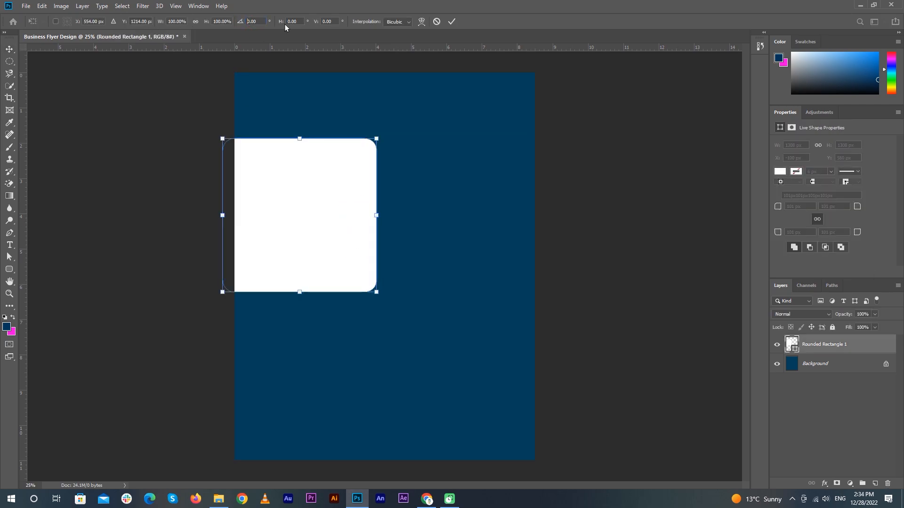
pyautogui.click(241, 21)
pyautogui.write('45')
pyautogui.moveTo(312, 197); pyautogui.dragTo(330, 254)
pyautogui.press('Return')
# Place another white diamond copy along the edge and reorder the copy layers
pyautogui.moveTo(298, 127); pyautogui.dragTo(291, 105)
pyautogui.moveTo(827, 423); pyautogui.dragTo(824, 345)
pyautogui.click(439, 247)
pyautogui.moveTo(834, 382); pyautogui.dragTo(833, 359)
pyautogui.moveTo(267, 103); pyautogui.dragTo(438, 123)
pyautogui.click(615, 211)
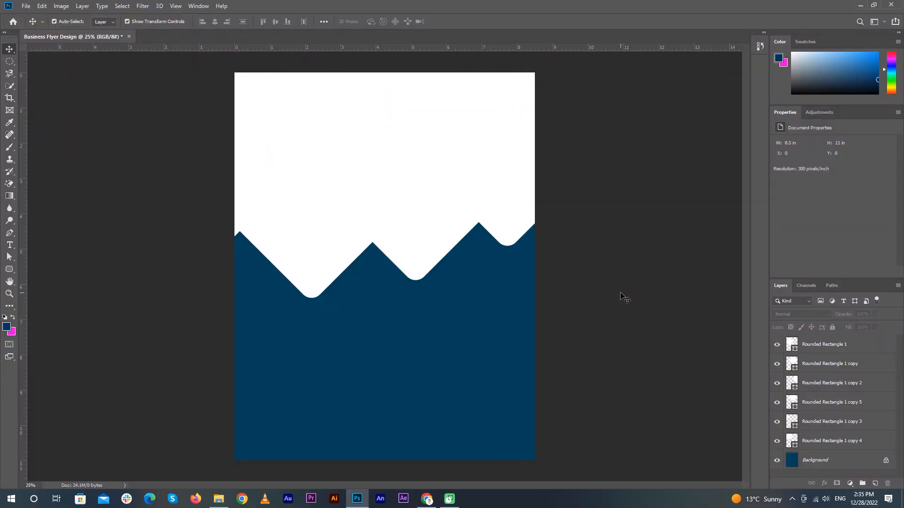
# Reposition the copy 2 diamond toward the right and shrink the Rounded Rectangle 1 copy diamond
pyautogui.moveTo(414, 256); pyautogui.dragTo(511, 244)
pyautogui.click(476, 212)
pyautogui.moveTo(517, 115); pyautogui.dragTo(475, 156)
pyautogui.doubleClick(412, 280)
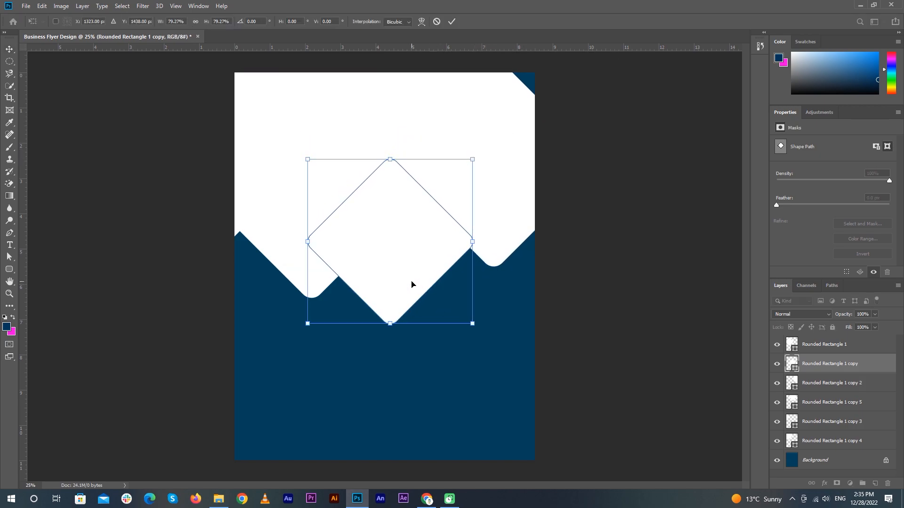
pyautogui.moveTo(517, 201); pyautogui.dragTo(531, 231)
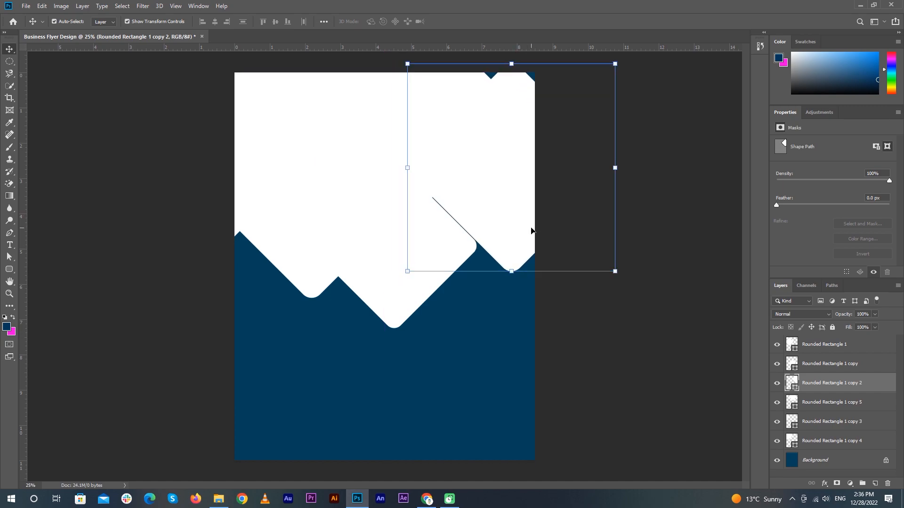
pyautogui.click(659, 129)
# Duplicate one more diamond upward, then group all seven white shape layers
pyautogui.moveTo(515, 171); pyautogui.dragTo(507, 128)
pyautogui.click(663, 308)
pyautogui.click(838, 458)
pyautogui.keyDown('shift'); pyautogui.click(825, 347); pyautogui.keyUp('shift')
pyautogui.hotkey('ctrl', 'g')
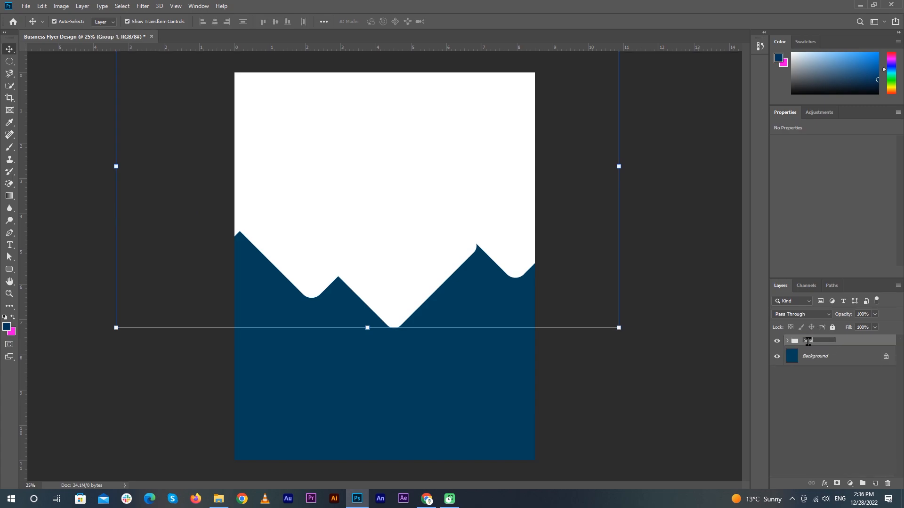
# Draw a new rounded rectangle on the page, undoing an accidental shape move
pyautogui.click(692, 318)
pyautogui.click(9, 269)
pyautogui.click(70, 282)
pyautogui.moveTo(282, 149); pyautogui.dragTo(396, 237)
pyautogui.click(10, 49)
pyautogui.click(44, 52)
pyautogui.moveTo(387, 202); pyautogui.dragTo(416, 221)
pyautogui.hotkey('ctrl', 'z')
# Enlarge the new rectangle, raise its corner radius to 41 px and rotate it 45°
pyautogui.click(804, 360)
pyautogui.click(824, 344)
pyautogui.moveTo(369, 150); pyautogui.dragTo(419, 100)
pyautogui.click(451, 21)
pyautogui.moveTo(778, 206); pyautogui.dragTo(783, 212)
pyautogui.click(645, 194)
pyautogui.click(400, 137)
pyautogui.moveTo(418, 99); pyautogui.dragTo(464, 168)
pyautogui.click(607, 163)
pyautogui.click(436, 92)
pyautogui.click(452, 21)
# Rescale the navy diamond and nudge it into place, finishing at about 110%
pyautogui.hotkey('ctrl', 't')
pyautogui.moveTo(451, 66); pyautogui.dragTo(418, 97)
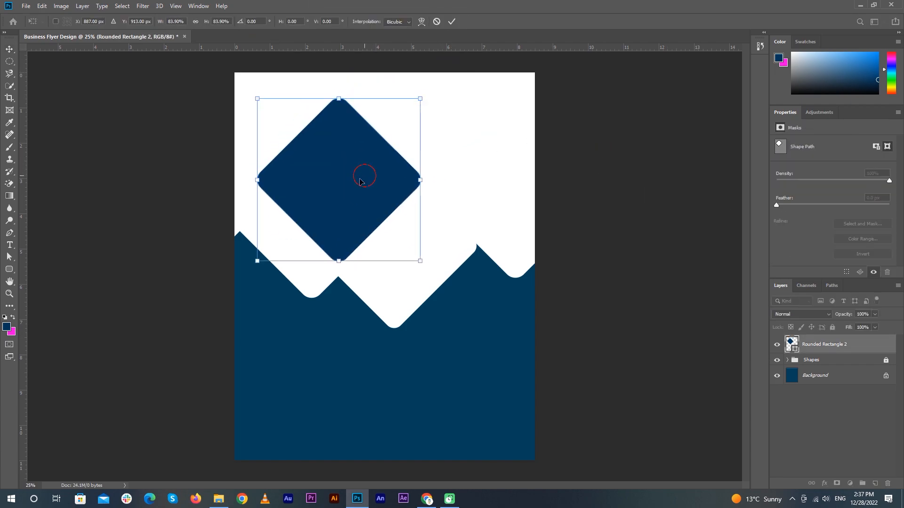
pyautogui.moveTo(363, 176); pyautogui.dragTo(341, 201)
pyautogui.moveTo(397, 120); pyautogui.dragTo(380, 137)
pyautogui.moveTo(334, 212); pyautogui.dragTo(339, 216)
pyautogui.click(452, 21)
pyautogui.click(646, 164)
pyautogui.click(313, 210)
pyautogui.hotkey('ctrl', 't')
pyautogui.moveTo(385, 140); pyautogui.dragTo(399, 125)
pyautogui.click(453, 21)
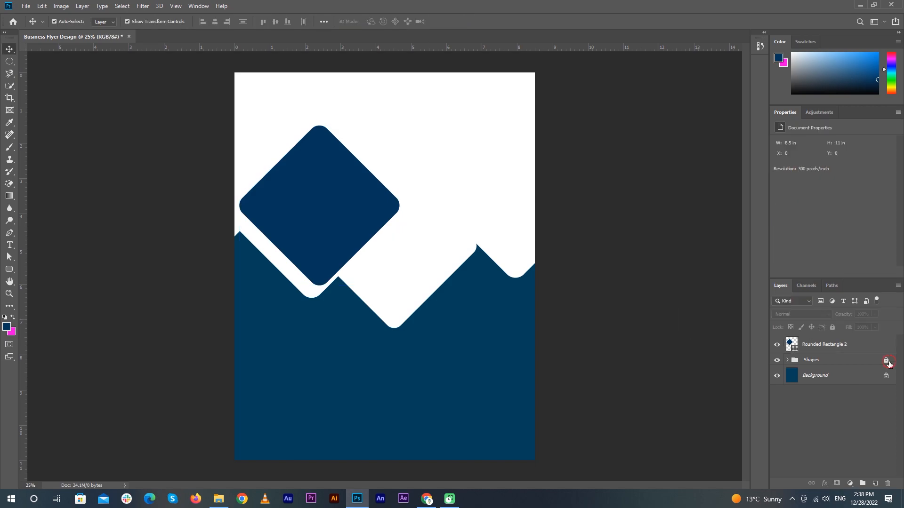
# Unlock the Shapes group and shift the navy diamond right and down at about 94%
pyautogui.click(309, 297)
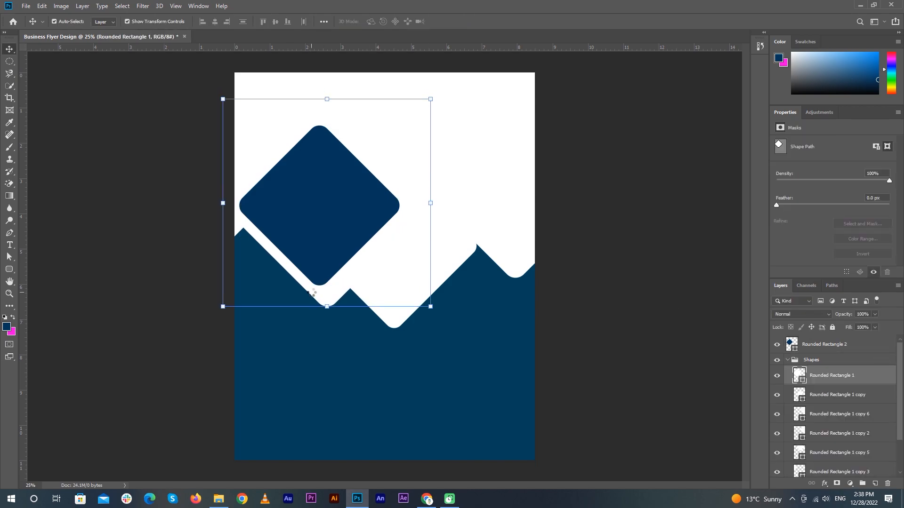
pyautogui.moveTo(347, 214); pyautogui.dragTo(358, 225)
pyautogui.moveTo(412, 132)
pyautogui.mouseDown()
pyautogui.moveTo(420, 125)
pyautogui.moveTo(403, 142)
pyautogui.mouseUp()
pyautogui.moveTo(343, 202); pyautogui.dragTo(350, 207)
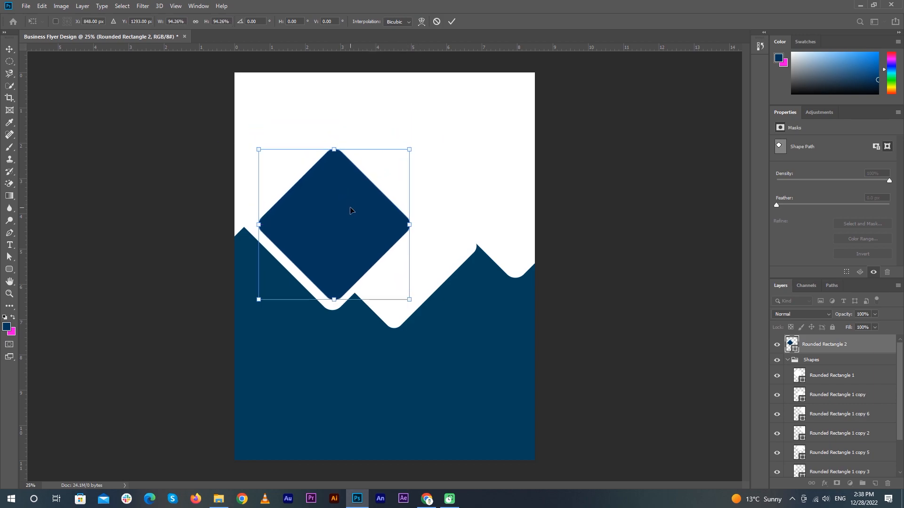
pyautogui.click(451, 21)
# Move and enlarge the right mountain shape, then shrink and shift the Rounded Rectangle 1 copy
pyautogui.moveTo(516, 265); pyautogui.dragTo(516, 315)
pyautogui.moveTo(621, 124); pyautogui.dragTo(655, 89)
pyautogui.moveTo(585, 214); pyautogui.dragTo(569, 236)
pyautogui.press('Return')
pyautogui.click(429, 271)
pyautogui.moveTo(475, 163); pyautogui.dragTo(432, 212)
pyautogui.moveTo(387, 291); pyautogui.dragTo(401, 291)
pyautogui.moveTo(444, 210); pyautogui.dragTo(437, 217)
pyautogui.click(452, 21)
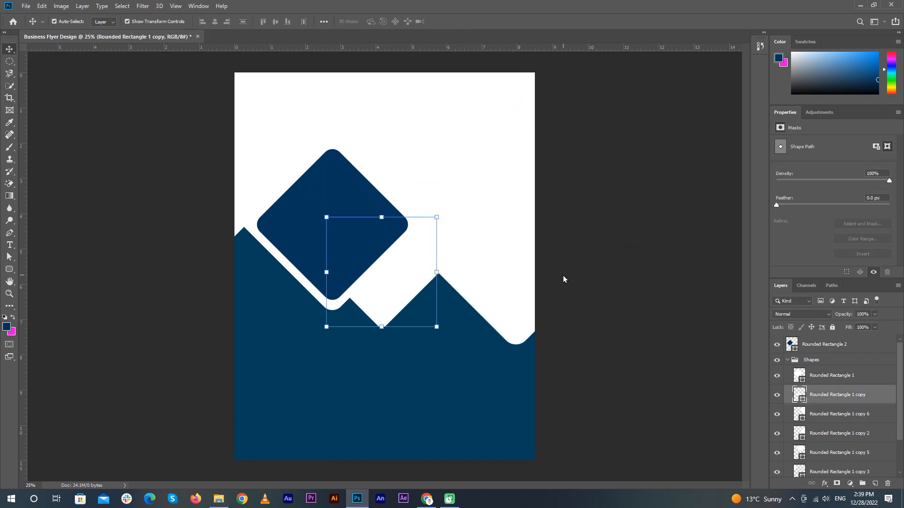
# Shrink the main navy diamond to about 83% and shift it slightly up and right
pyautogui.click(515, 293)
pyautogui.click(346, 245)
pyautogui.moveTo(408, 149); pyautogui.dragTo(382, 176)
pyautogui.moveTo(314, 255); pyautogui.dragTo(389, 252)
pyautogui.press('Return')
# Duplicate the navy diamond at about 43% and place it beside the big one
pyautogui.hotkey('ctrl', 't')
pyautogui.moveTo(444, 186); pyautogui.dragTo(400, 232)
pyautogui.moveTo(375, 266); pyautogui.dragTo(420, 270)
pyautogui.moveTo(443, 236); pyautogui.dragTo(418, 261)
pyautogui.moveTo(391, 290); pyautogui.dragTo(427, 257)
pyautogui.click(625, 226)
# Duplicate the small diamond again, scaled to about 71%
pyautogui.scroll(4, 384, 293)
pyautogui.hotkey('ctrl', 't')
pyautogui.moveTo(464, 206); pyautogui.dragTo(441, 229)
pyautogui.moveTo(415, 258); pyautogui.dragTo(427, 253)
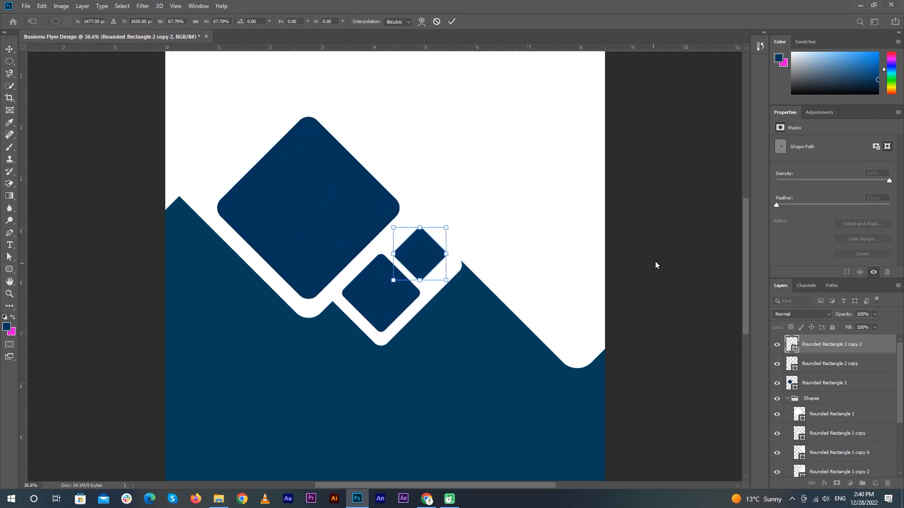
pyautogui.click(653, 263)
pyautogui.click(651, 263)
pyautogui.hotkey('ctrl', 'z')
pyautogui.click(672, 241)
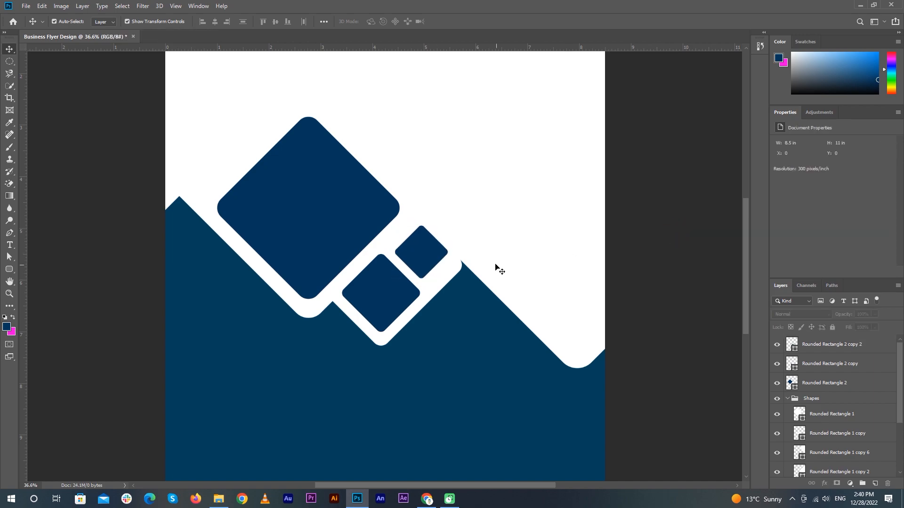
pyautogui.scroll(-2, 498, 268)
# Duplicate the big diamond toward the right edge, enlarging it and moving it up-right
pyautogui.moveTo(339, 238); pyautogui.dragTo(538, 284)
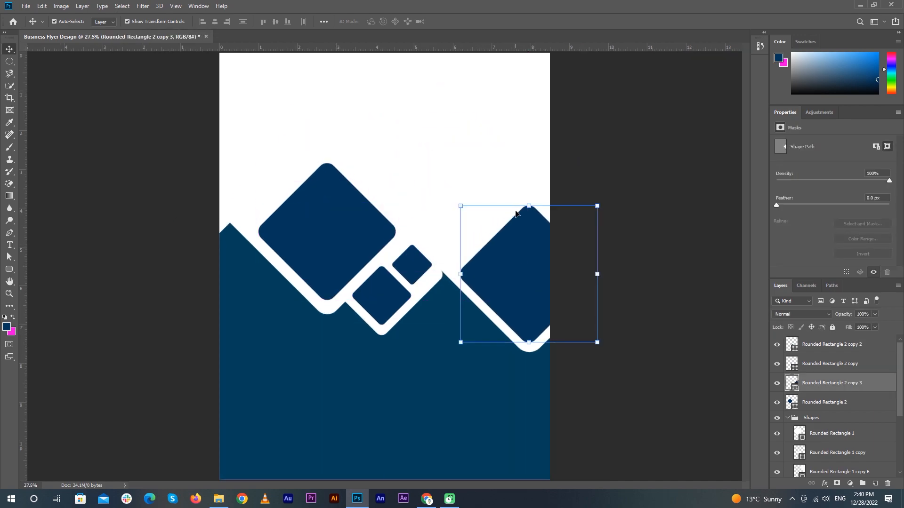
pyautogui.hotkey('ctrl', 't')
pyautogui.moveTo(460, 206); pyautogui.dragTo(443, 188)
pyautogui.moveTo(490, 250); pyautogui.dragTo(433, 182)
pyautogui.press('Return')
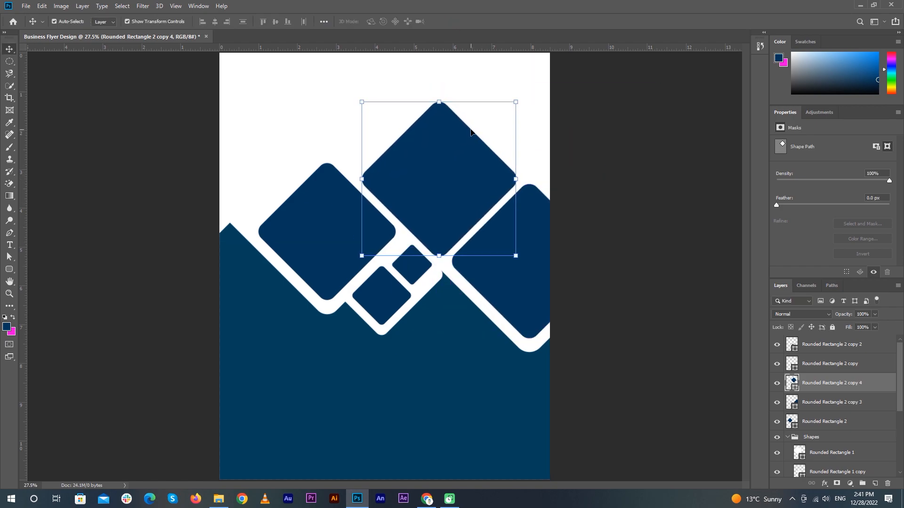
pyautogui.hotkey('ctrl', 'j')
# Place a 72% diamond copy near the top-right corner and a 59% copy at the top edge
pyautogui.hotkey('ctrl', '-')
pyautogui.moveTo(429, 192); pyautogui.dragTo(517, 114)
pyautogui.moveTo(593, 104); pyautogui.dragTo(572, 104)
pyautogui.moveTo(516, 104); pyautogui.dragTo(464, 102)
pyautogui.doubleClick(648, 212)
pyautogui.moveTo(528, 95); pyautogui.dragTo(508, 94)
pyautogui.moveTo(460, 95); pyautogui.dragTo(454, 90)
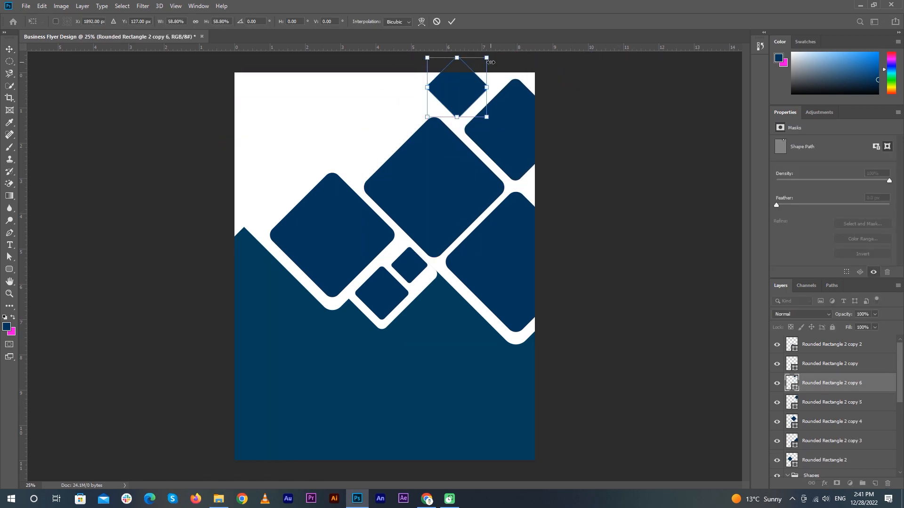
# Duplicate the top-right diamond leftward, scale it to about 60% and push it past the left page edge
pyautogui.press('Left')
pyautogui.click(452, 22)
pyautogui.click(650, 183)
pyautogui.moveTo(521, 130); pyautogui.dragTo(362, 130)
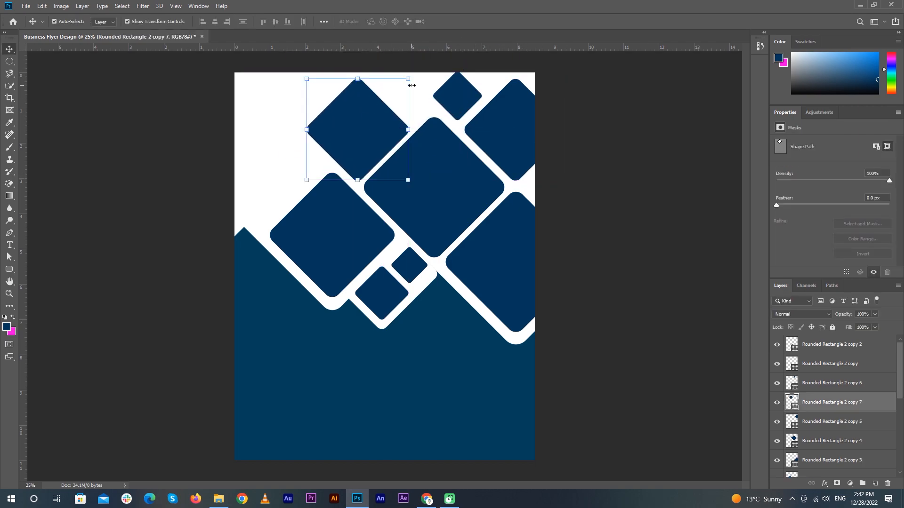
pyautogui.moveTo(411, 84); pyautogui.dragTo(354, 136)
pyautogui.moveTo(334, 166); pyautogui.dragTo(267, 210)
pyautogui.moveTo(296, 169); pyautogui.dragTo(305, 162)
pyautogui.moveTo(277, 197); pyautogui.dragTo(302, 162)
pyautogui.click(598, 223)
# Duplicate the left diamond up-right as copy 9, resized to about 130%
pyautogui.moveTo(330, 127); pyautogui.dragTo(394, 114)
pyautogui.press('Return')
pyautogui.moveTo(369, 158); pyautogui.dragTo(360, 164)
pyautogui.moveTo(386, 117); pyautogui.dragTo(376, 127)
pyautogui.moveTo(353, 156); pyautogui.dragTo(361, 159)
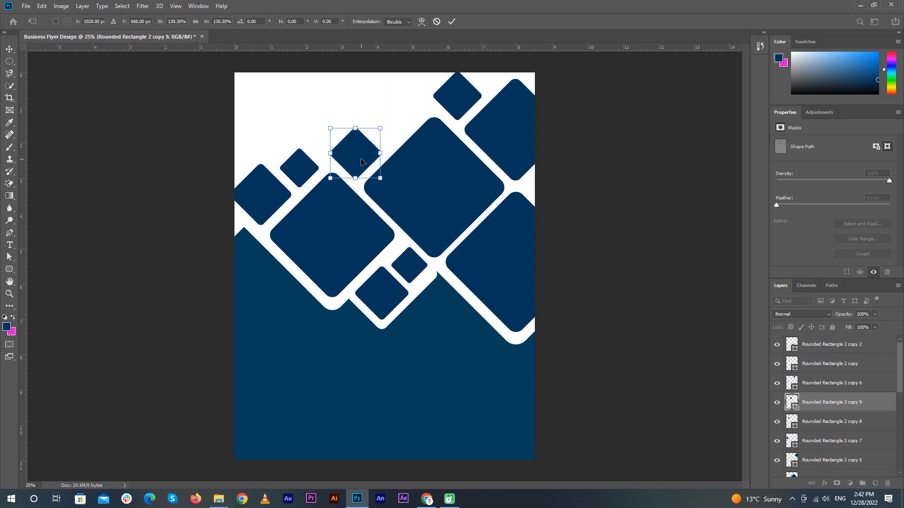
pyautogui.press('Return')
# Add smaller diamond copies at about 65% and duplicate one to the page top
pyautogui.keyDown('alt'); pyautogui.moveTo(354, 157); pyautogui.dragTo(393, 126); pyautogui.keyUp('alt')
pyautogui.moveTo(421, 95); pyautogui.dragTo(409, 111)
pyautogui.press('Return')
pyautogui.moveTo(425, 93); pyautogui.dragTo(410, 111)
pyautogui.press('Return')
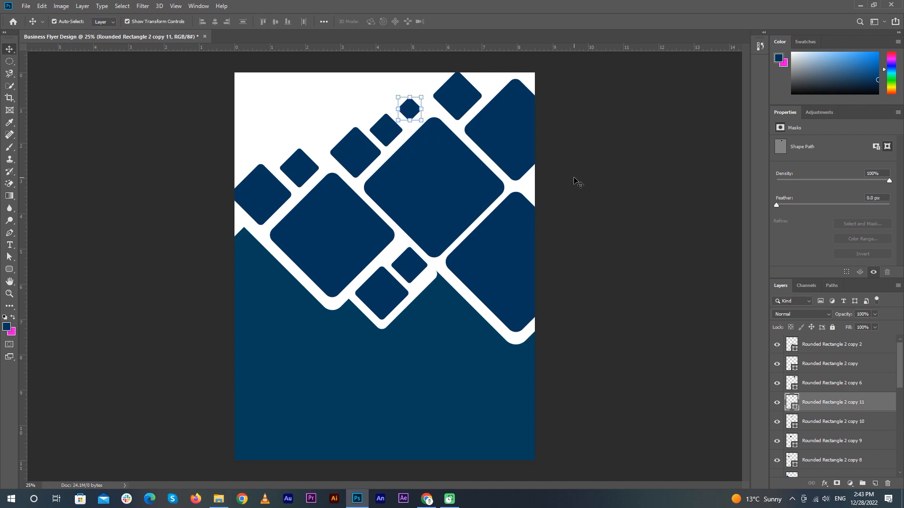
pyautogui.click(393, 127)
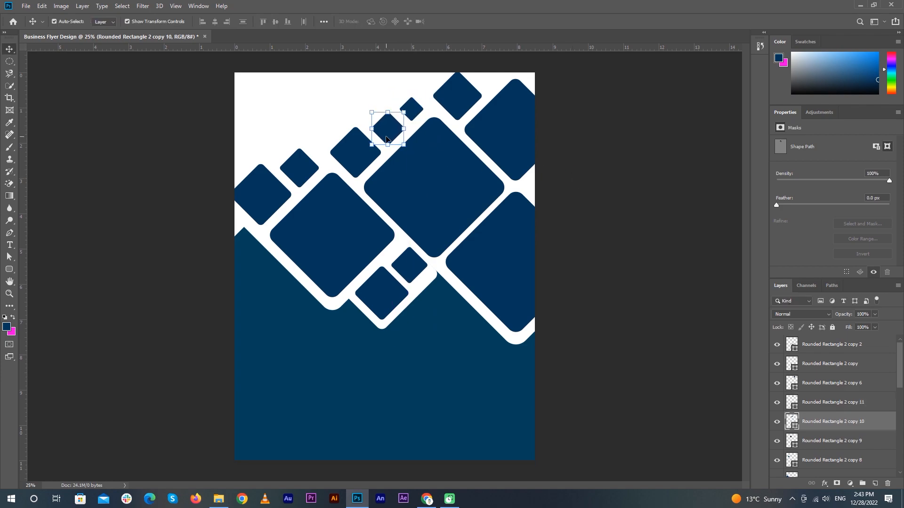
pyautogui.keyDown('alt'); pyautogui.moveTo(385, 139); pyautogui.dragTo(539, 79); pyautogui.keyUp('alt')
# Group all the navy diamond layers into a locked Shapes group
pyautogui.click(623, 171)
pyautogui.click(841, 346)
pyautogui.moveTo(899, 369); pyautogui.dragTo(899, 433)
pyautogui.keyDown('shift'); pyautogui.click(841, 397); pyautogui.keyUp('shift')
pyautogui.hotkey('ctrl', 'g')
pyautogui.click(833, 357)
pyautogui.click(833, 328)
pyautogui.click(625, 253)
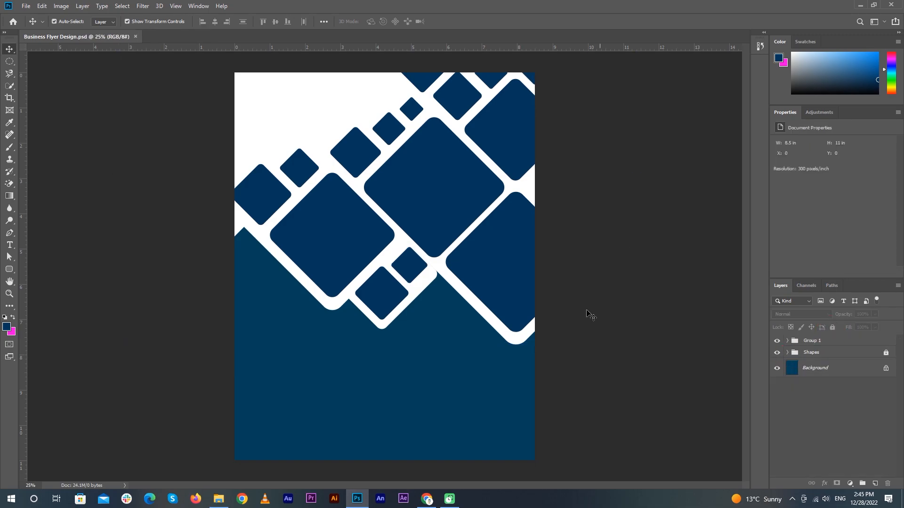
# Download the GRAPHICSFAMILY logo image from the browser's image results
pyautogui.click(426, 499)
pyautogui.click(192, 106)
pyautogui.tripleClick(132, 61)
pyautogui.rightClick(644, 252)
pyautogui.click(683, 359)
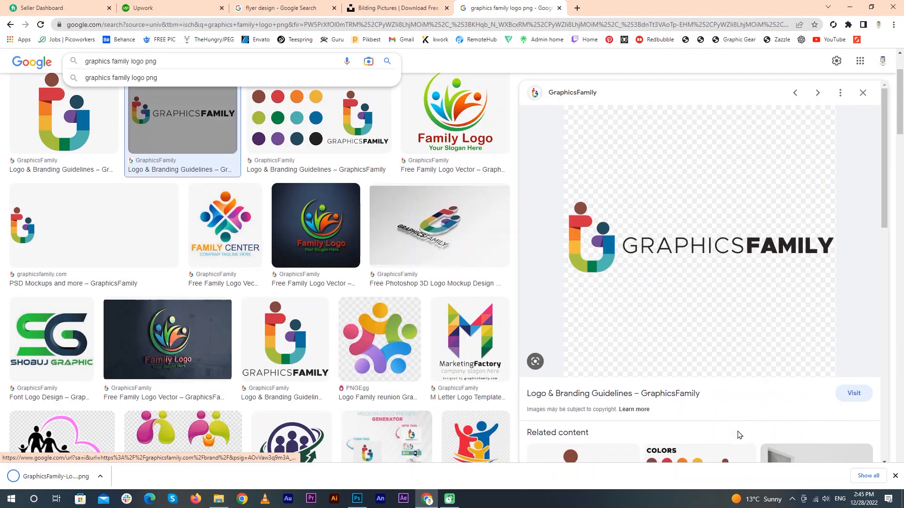
pyautogui.click(94, 84)
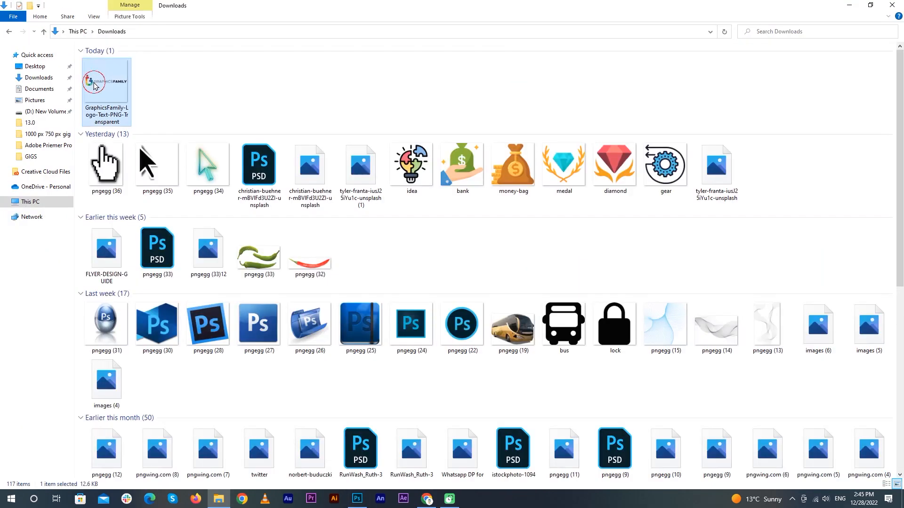
# Place the logo PNG in the flyer's top-left corner, scaled slightly larger
pyautogui.moveTo(94, 84); pyautogui.dragTo(384, 277)
pyautogui.moveTo(535, 116); pyautogui.dragTo(340, 311)
pyautogui.moveTo(310, 392); pyautogui.dragTo(318, 131)
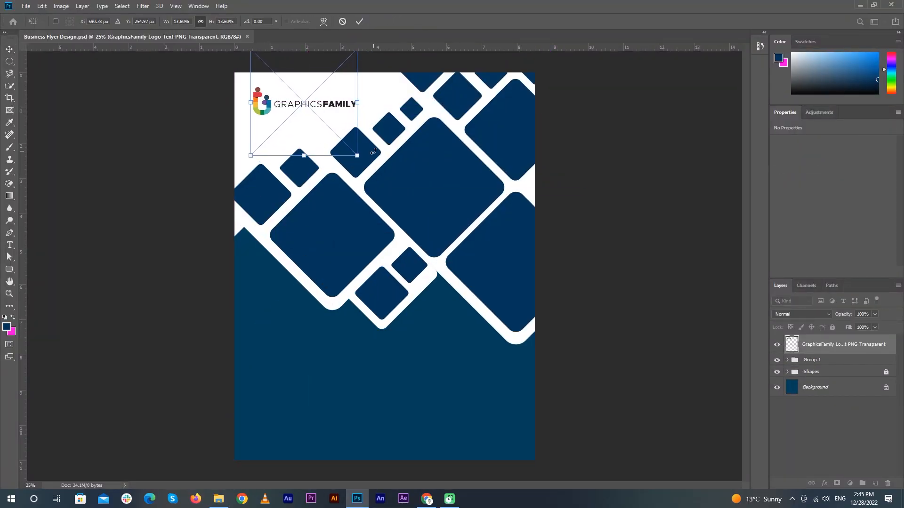
pyautogui.moveTo(355, 155); pyautogui.dragTo(371, 163)
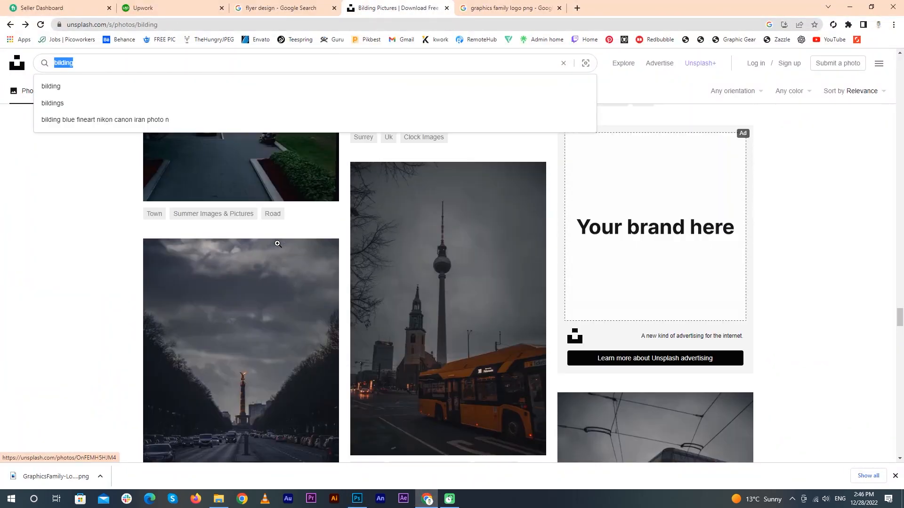
# Find the Dubai high-rise photo on Unsplash and download it
pyautogui.scroll(-15, 350, 268)
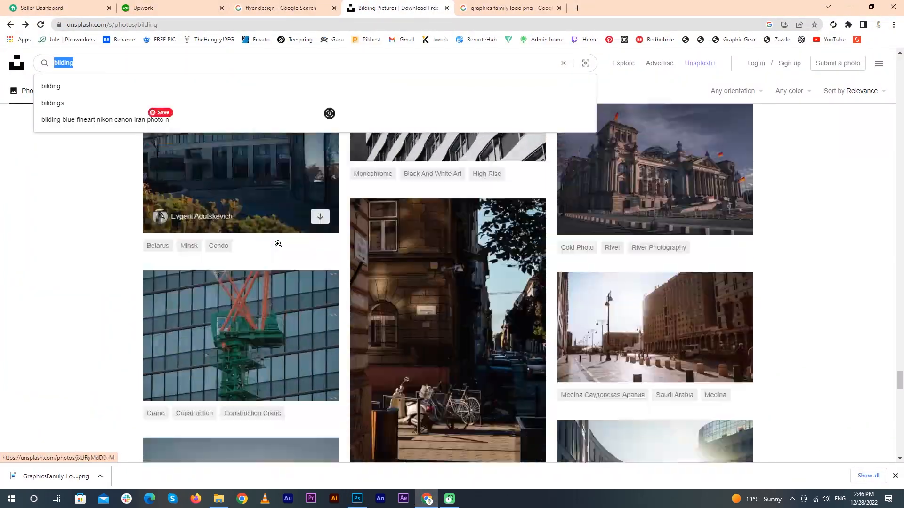
pyautogui.moveTo(899, 402); pyautogui.dragTo(889, 234)
pyautogui.click(654, 235)
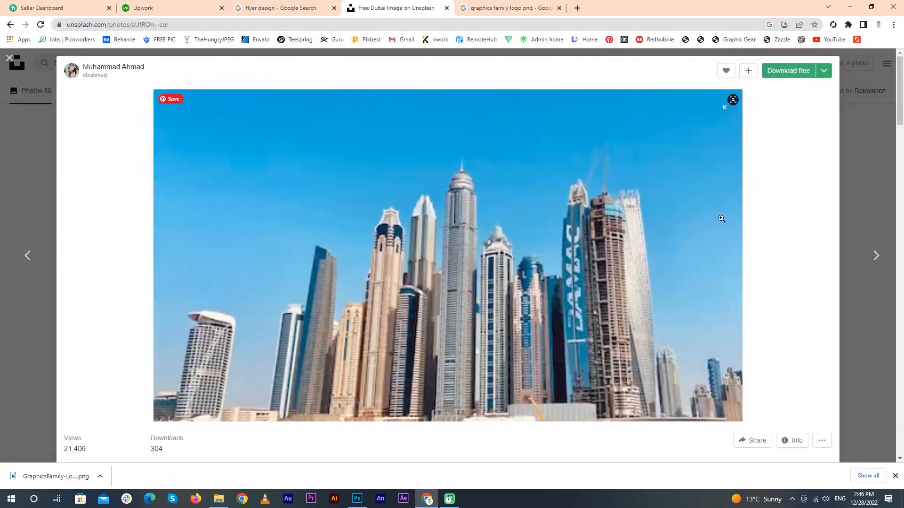
pyautogui.moveTo(900, 108); pyautogui.dragTo(902, 220)
pyautogui.scroll(-10, 902, 220)
pyautogui.click(240, 294)
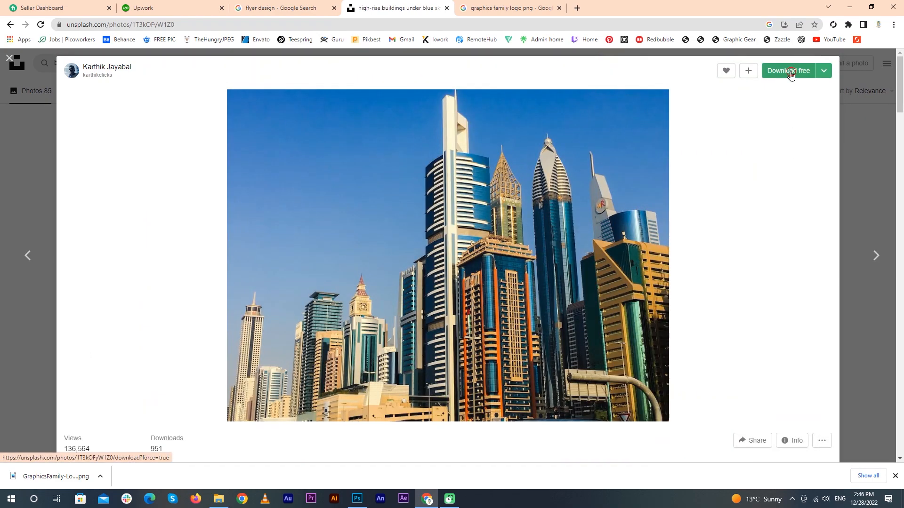
pyautogui.click(788, 71)
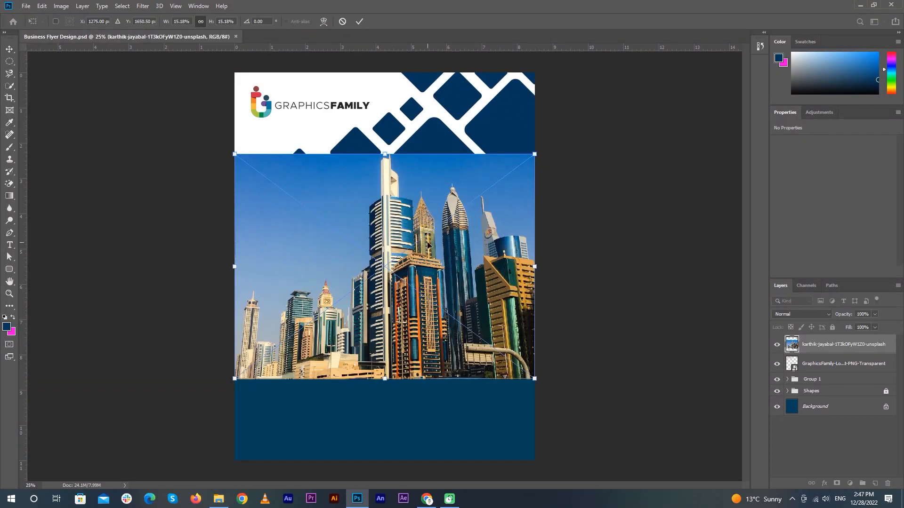
# Scale up and position the placed Dubai photo over the tile area
pyautogui.moveTo(427, 244); pyautogui.dragTo(443, 157)
pyautogui.moveTo(550, 292); pyautogui.dragTo(597, 327)
pyautogui.moveTo(471, 226); pyautogui.dragTo(436, 247)
pyautogui.moveTo(562, 89); pyautogui.dragTo(596, 64)
pyautogui.press('Return')
# Move the photo layer below the logo, clip it into the diamond tiles and fit it
pyautogui.moveTo(842, 345); pyautogui.dragTo(844, 373)
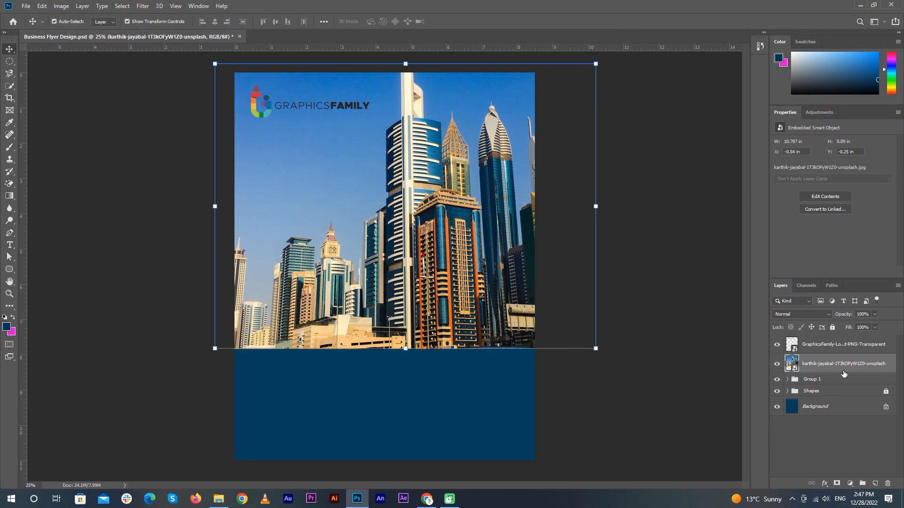
pyautogui.rightClick(847, 364)
pyautogui.click(744, 300)
pyautogui.moveTo(597, 353); pyautogui.dragTo(580, 339)
pyautogui.moveTo(579, 63); pyautogui.dragTo(568, 71)
pyautogui.moveTo(515, 160); pyautogui.dragTo(532, 162)
pyautogui.click(594, 335)
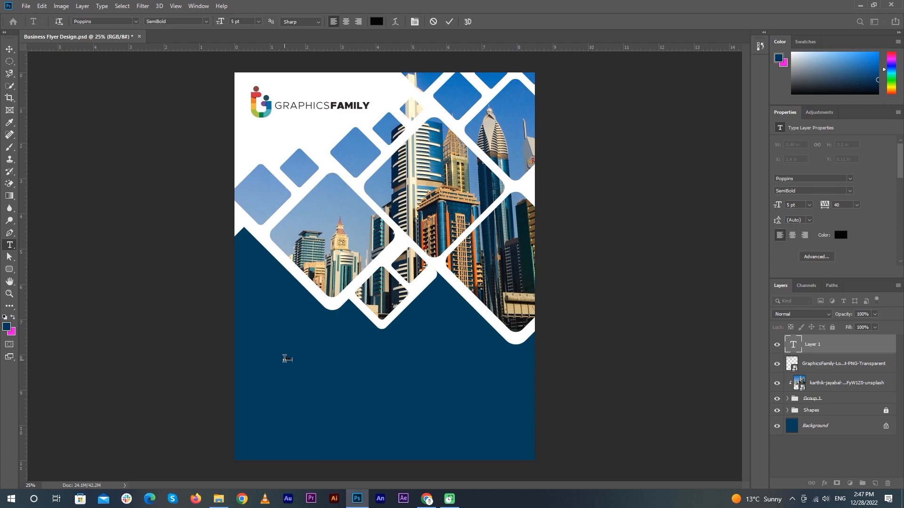
# Set the HEADLINE text to 60 pt and move it to the left
pyautogui.click(808, 205)
pyautogui.click(808, 313)
pyautogui.click(810, 205)
pyautogui.click(808, 322)
pyautogui.press('v')
pyautogui.click(588, 297)
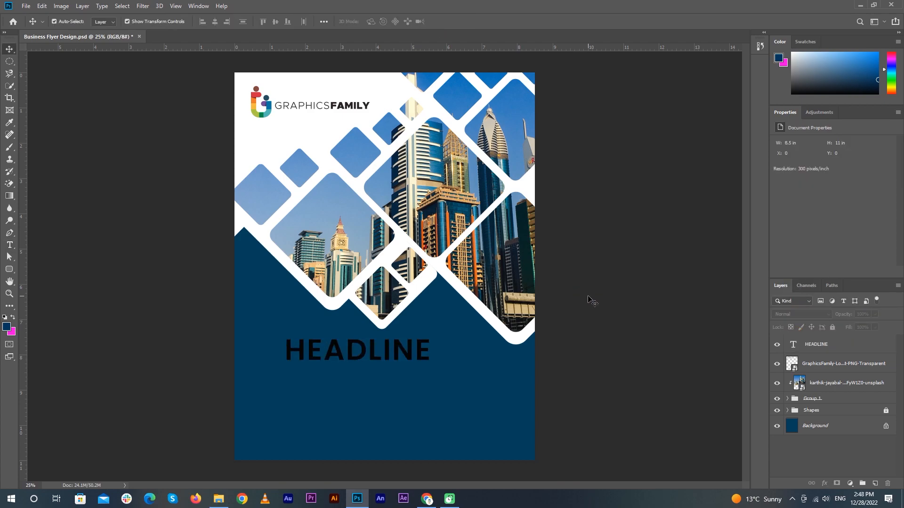
pyautogui.moveTo(375, 356); pyautogui.dragTo(238, 283)
pyautogui.scroll(4, 333, 357)
# Color the letters HEAD white and LINE teal
pyautogui.doubleClick(357, 281)
pyautogui.click(841, 235)
pyautogui.moveTo(607, 270); pyautogui.dragTo(567, 236)
pyautogui.click(802, 248)
pyautogui.moveTo(361, 283); pyautogui.dragTo(480, 297)
pyautogui.scroll(-4, 483, 300)
pyautogui.click(840, 235)
pyautogui.click(265, 109)
pyautogui.click(793, 249)
pyautogui.hotkey('ctrl', 'Return')
# Draw a rounded square above the headline and begin choosing its fill colour
pyautogui.press('v')
pyautogui.scroll(2, 455, 399)
pyautogui.moveTo(452, 386); pyautogui.dragTo(513, 327)
pyautogui.scroll(1, 378, 231)
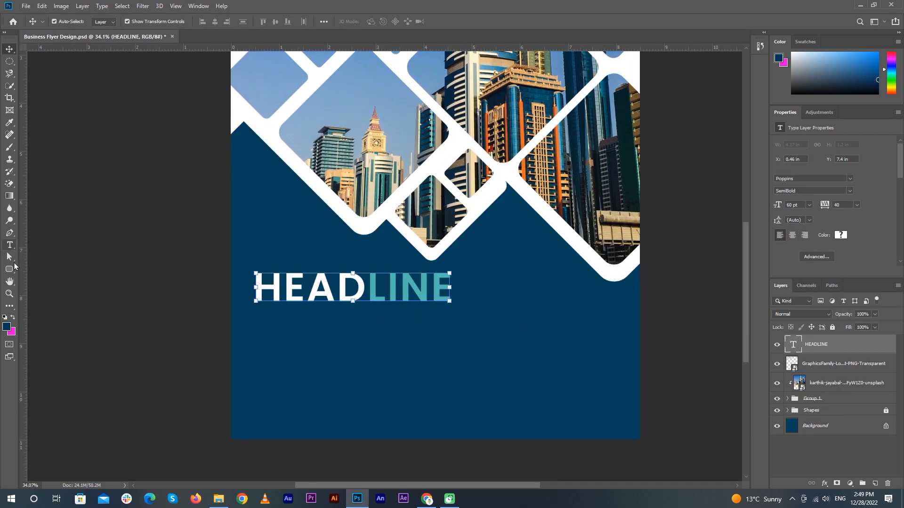
pyautogui.click(10, 269)
pyautogui.moveTo(245, 183); pyautogui.dragTo(285, 224)
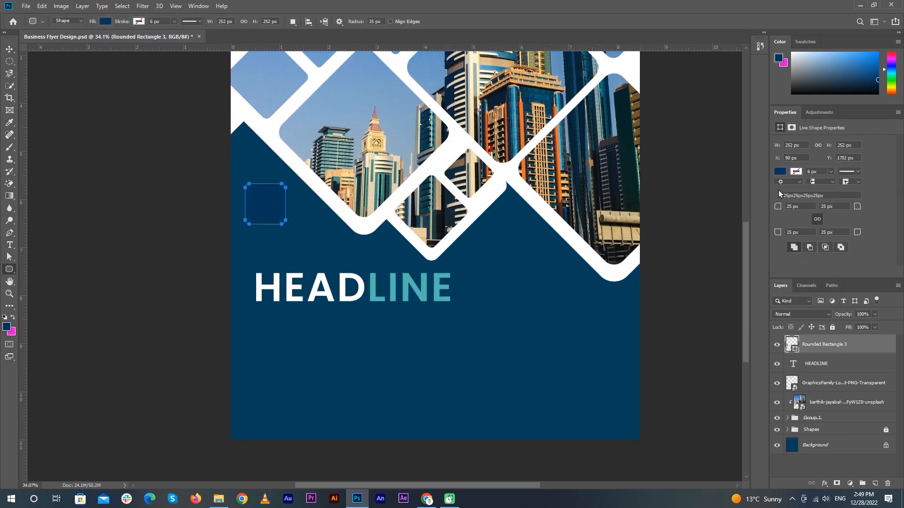
pyautogui.click(780, 173)
pyautogui.click(871, 194)
# Fill the rounded square with teal
pyautogui.click(437, 287)
pyautogui.click(801, 249)
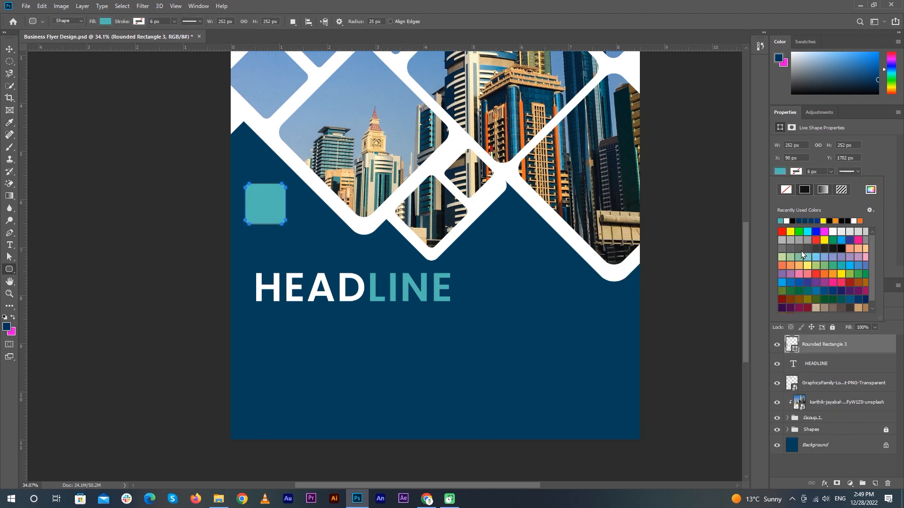
pyautogui.press('v')
pyautogui.click(315, 234)
# Rotate the teal square 45° into a diamond
pyautogui.click(276, 207)
pyautogui.hotkey('ctrl', 't')
pyautogui.write('45')
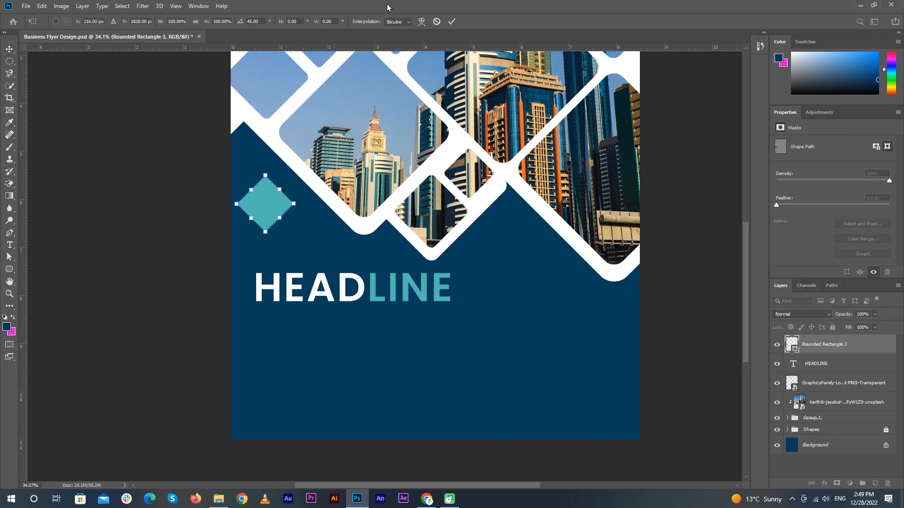
pyautogui.click(452, 22)
# Make two smaller duplicate diamonds, below-right and below-left
pyautogui.click(266, 208)
pyautogui.moveTo(243, 168); pyautogui.dragTo(291, 198)
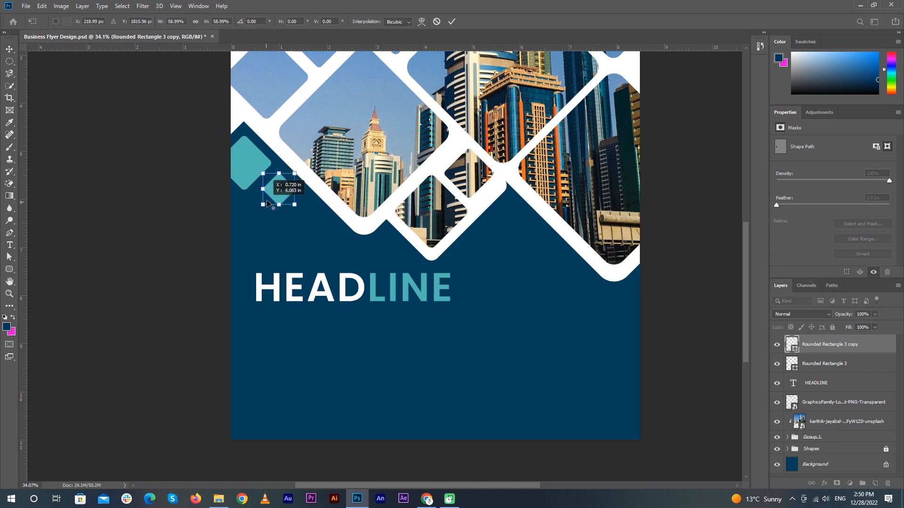
pyautogui.press('Return')
pyautogui.moveTo(266, 210); pyautogui.dragTo(255, 214)
pyautogui.hotkey('ctrl', 't')
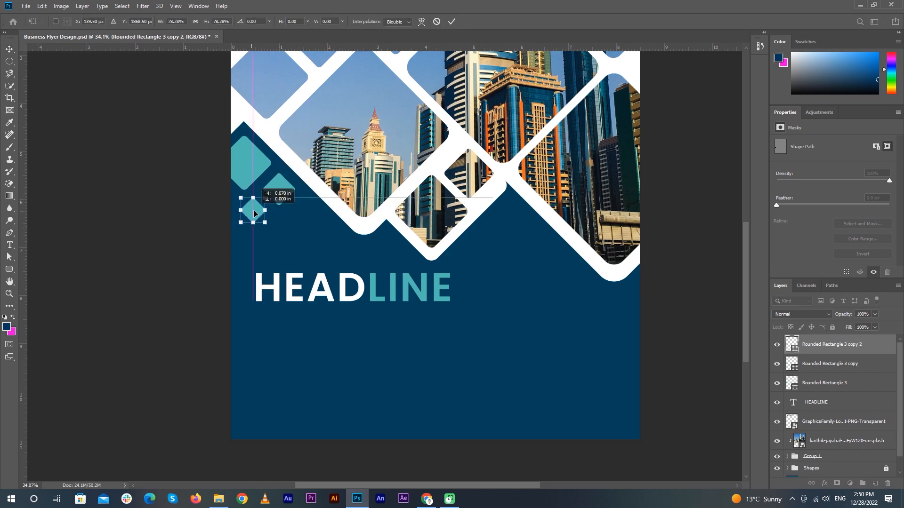
pyautogui.click(451, 21)
# Fill the smallest diamond with white
pyautogui.click(9, 269)
pyautogui.click(105, 22)
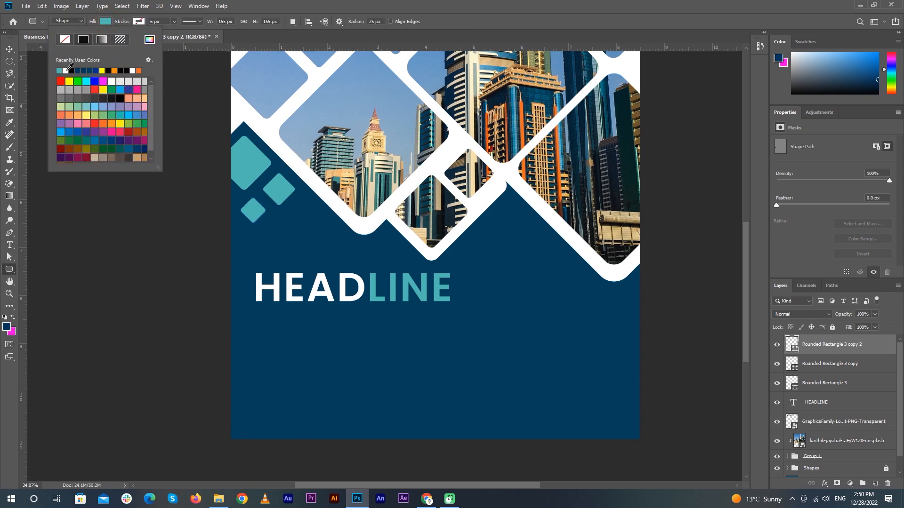
pyautogui.click(59, 71)
pyautogui.click(9, 50)
# Adjust the middle teal diamond and resize the white diamond
pyautogui.click(81, 206)
pyautogui.click(274, 192)
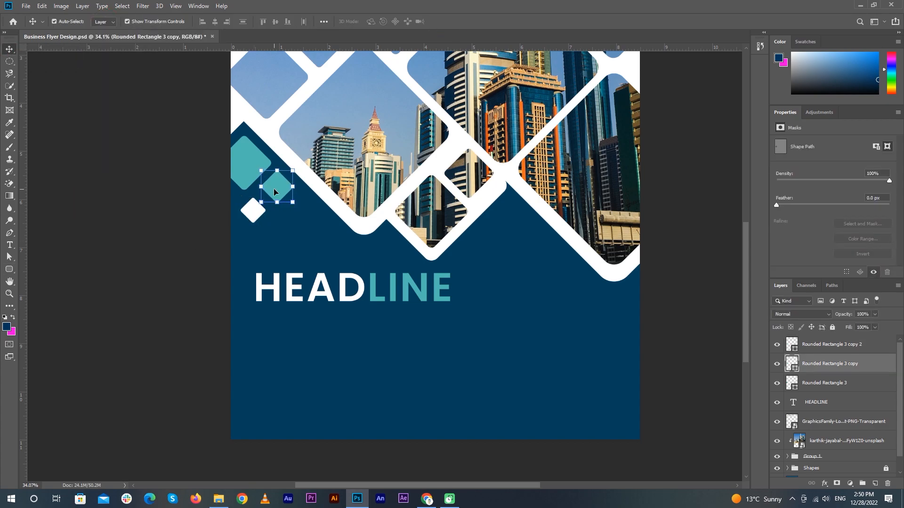
pyautogui.hotkey('ctrl', 't')
pyautogui.scroll(3, 247, 212)
pyautogui.click(450, 22)
pyautogui.click(270, 231)
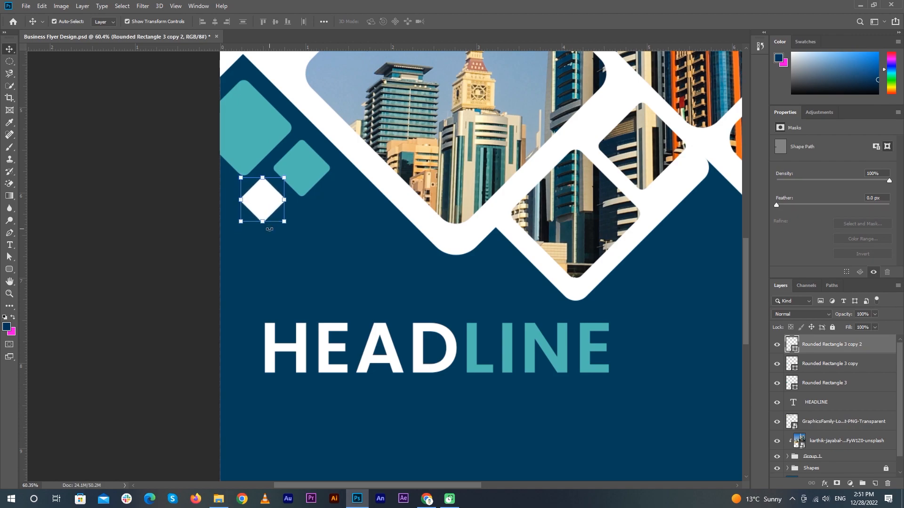
pyautogui.scroll(-4, 254, 329)
pyautogui.scroll(3, 250, 319)
pyautogui.moveTo(265, 283); pyautogui.dragTo(256, 265)
pyautogui.scroll(4, 250, 269)
pyautogui.press('Return')
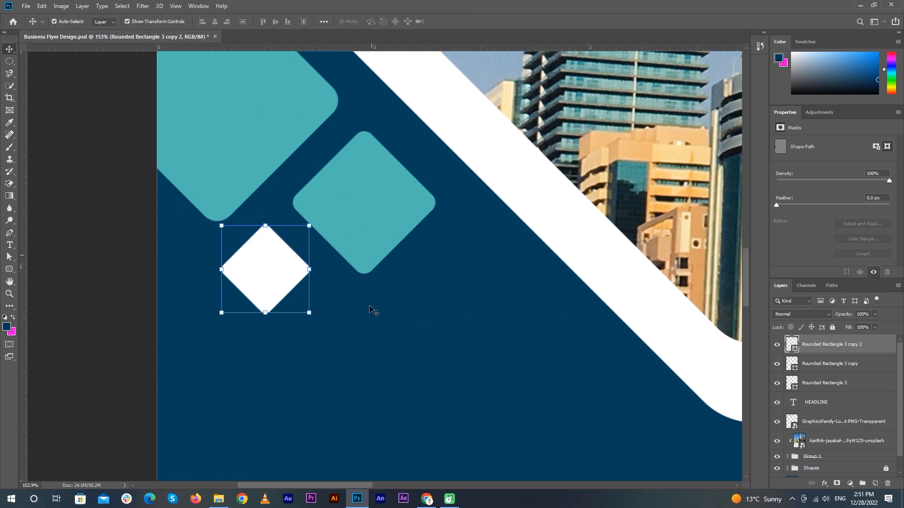
pyautogui.scroll(-6, 619, 354)
# Draw a thin rounded-rectangle bar below the headline
pyautogui.click(619, 354)
pyautogui.rightClick(10, 269)
pyautogui.click(42, 278)
pyautogui.moveTo(258, 397); pyautogui.dragTo(366, 397)
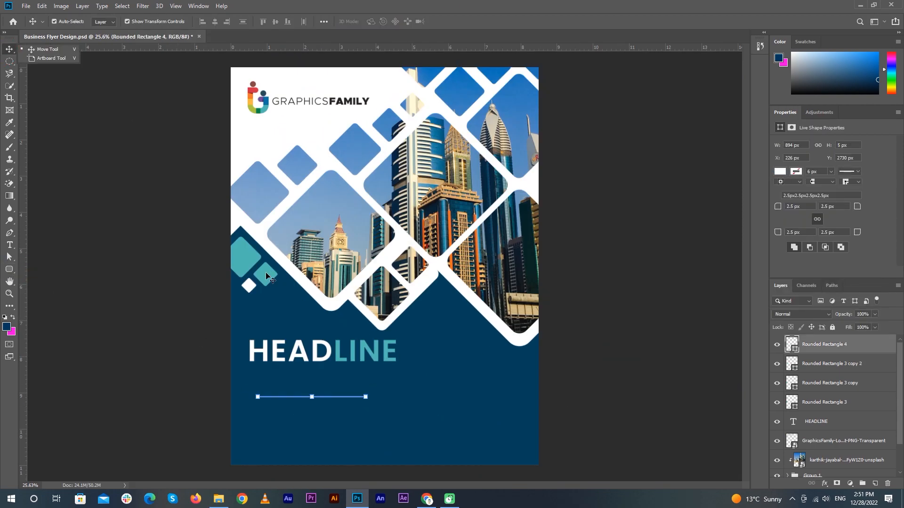
# Fill the middle diamond with peach
pyautogui.click(831, 382)
pyautogui.click(105, 22)
pyautogui.click(8, 49)
pyautogui.scroll(5, 253, 340)
pyautogui.scroll(-3, 368, 367)
# Move the thin line and try a 45° rotation, undoing an accidental layer change
pyautogui.moveTo(368, 365); pyautogui.dragTo(304, 178)
pyautogui.click(240, 22)
pyautogui.write('45')
pyautogui.click(452, 22)
pyautogui.hotkey('ctrl', 'z')
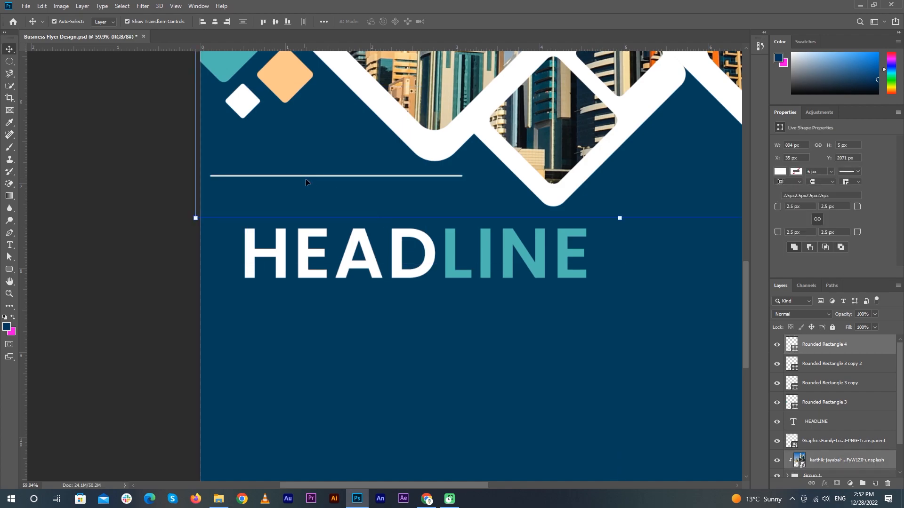
pyautogui.hotkey('ctrl', '0')
pyautogui.click(361, 328)
pyautogui.scroll(7, 278, 324)
pyautogui.click(269, 301)
pyautogui.scroll(-1, 837, 424)
pyautogui.click(862, 425)
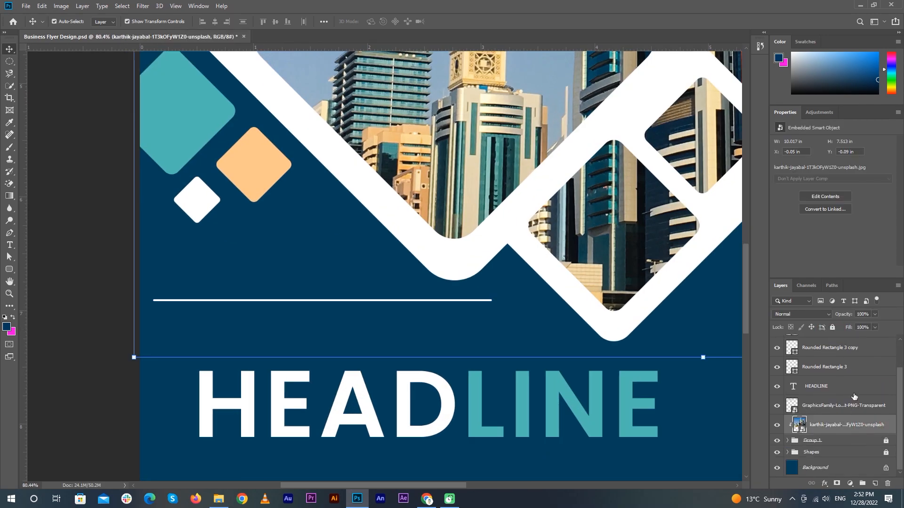
# Rotate the white line 45°, shorten it and place it up-left below the diamonds
pyautogui.moveTo(286, 301); pyautogui.dragTo(255, 291)
pyautogui.hotkey('ctrl', 't')
pyautogui.write('45')
pyautogui.press('Return')
pyautogui.moveTo(409, 170); pyautogui.dragTo(274, 307)
pyautogui.moveTo(228, 369); pyautogui.dragTo(280, 302)
pyautogui.press('Return')
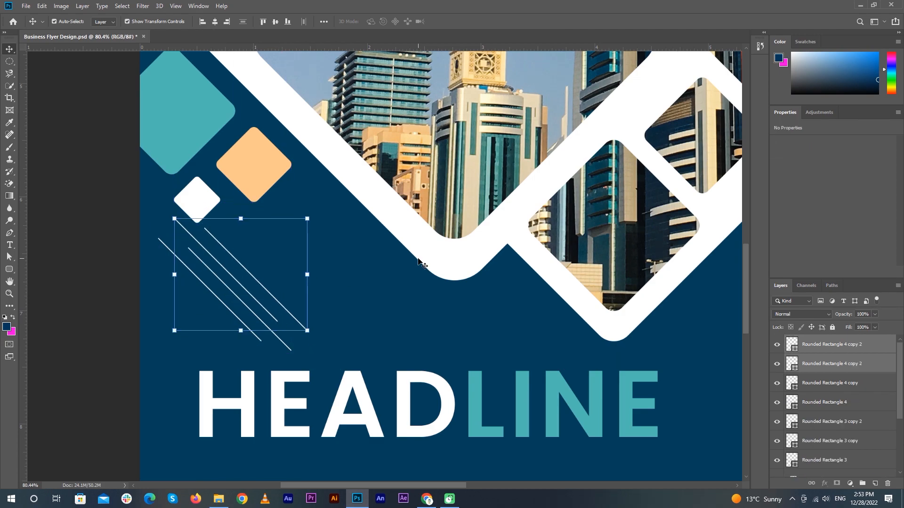
# Recolour one diagonal line teal and another peach using the shape Fill swatches
pyautogui.scroll(3, 219, 277)
pyautogui.click(239, 297)
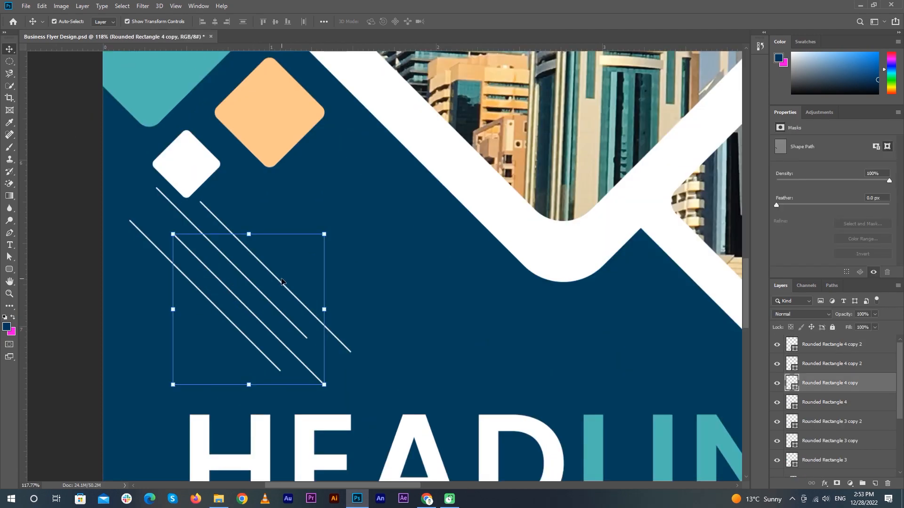
pyautogui.press('u')
pyautogui.click(106, 21)
pyautogui.press('v')
pyautogui.click(183, 223)
pyautogui.click(172, 203)
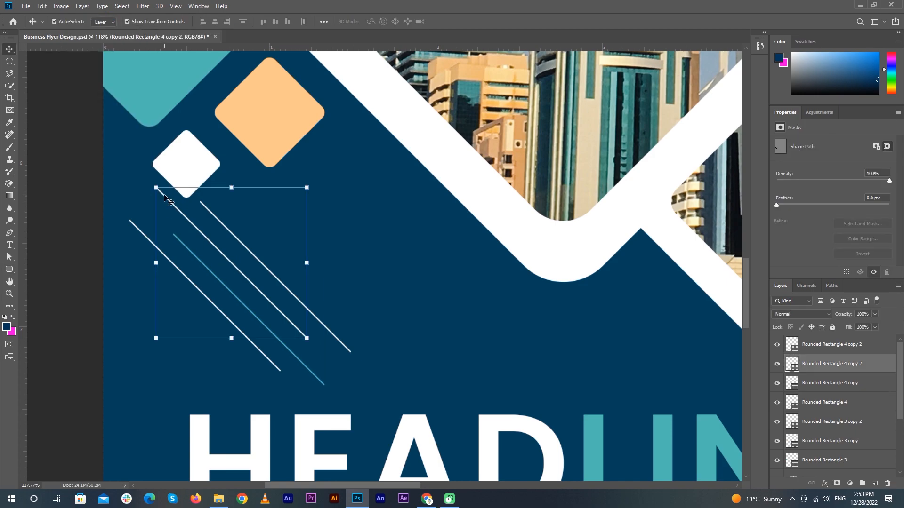
pyautogui.press('u')
pyautogui.click(105, 21)
pyautogui.click(65, 70)
pyautogui.press('v')
pyautogui.scroll(-3, 616, 375)
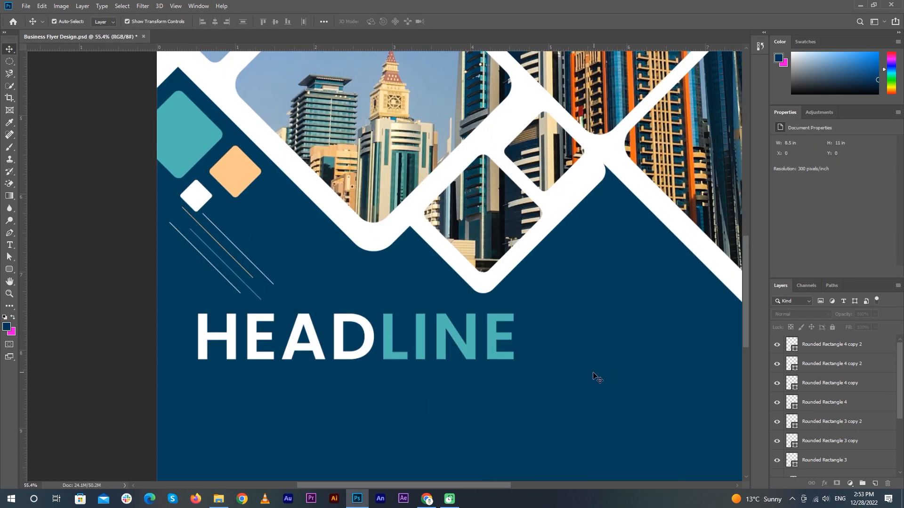
pyautogui.scroll(1, 615, 375)
# Add layer masks to the line layers and group the four lines
pyautogui.click(836, 484)
pyautogui.hotkey('alt', '[')
pyautogui.click(836, 483)
pyautogui.hotkey('alt', '[')
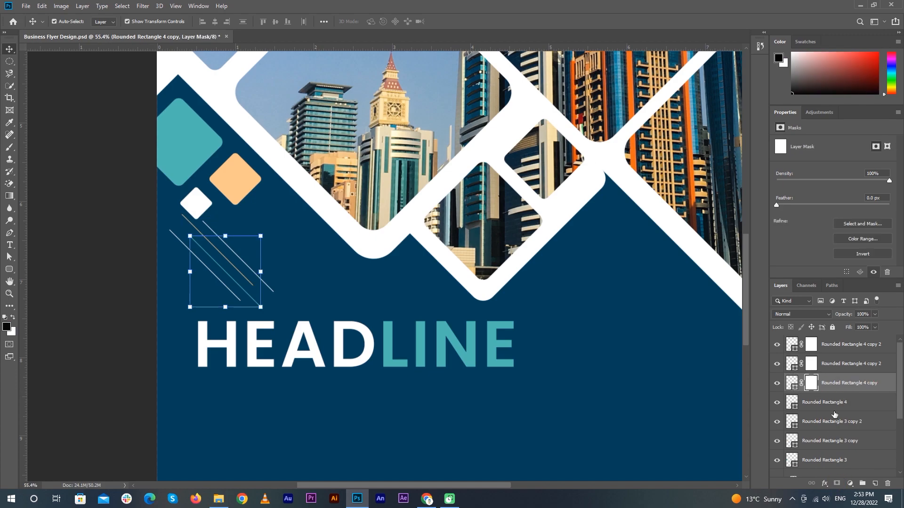
pyautogui.click(836, 484)
pyautogui.hotkey('alt', '[')
pyautogui.click(836, 484)
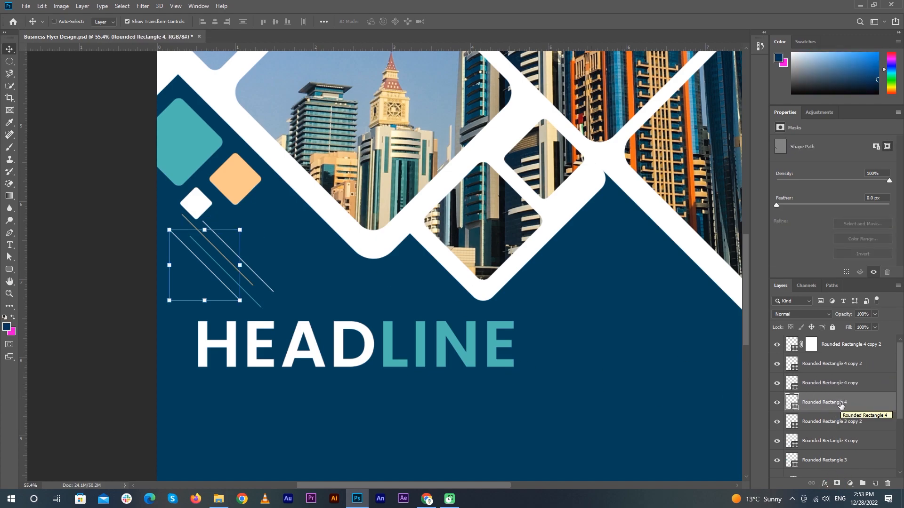
pyautogui.keyDown('shift'); pyautogui.click(842, 344); pyautogui.keyUp('shift')
pyautogui.hotkey('ctrl', 'g')
pyautogui.click(836, 483)
pyautogui.scroll(3, 208, 245)
# Fade the line ends with a soft brush at 35% opacity
pyautogui.press('b')
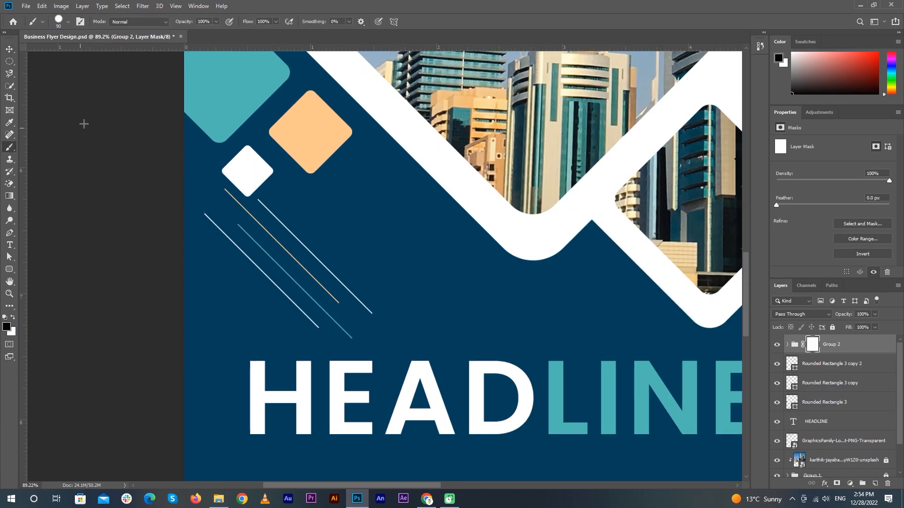
pyautogui.moveTo(217, 32); pyautogui.dragTo(187, 32)
pyautogui.click(69, 22)
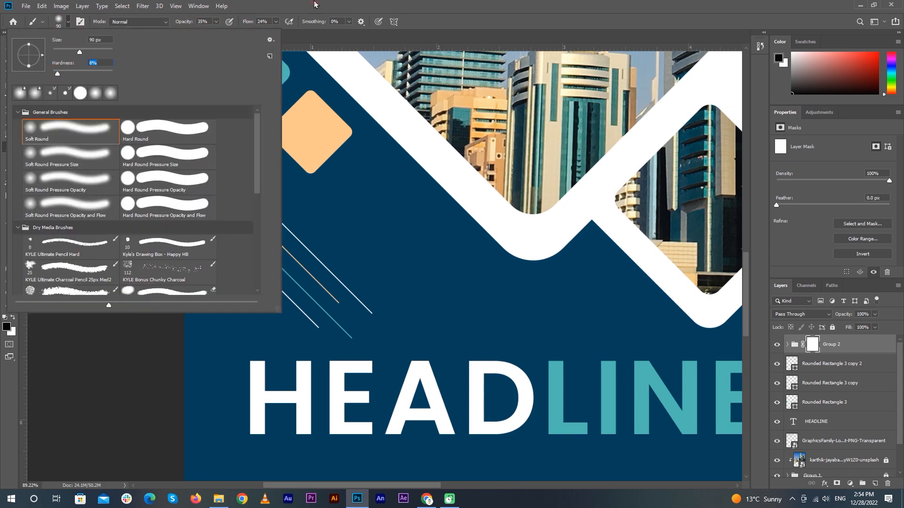
pyautogui.press('Return')
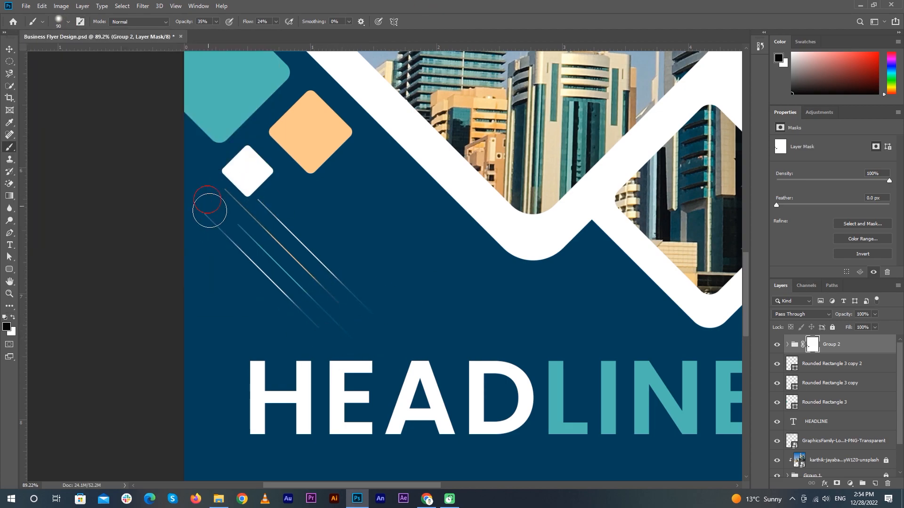
# Zoom to fit the flyer and duplicate the faded line group
pyautogui.hotkey('ctrl', '0')
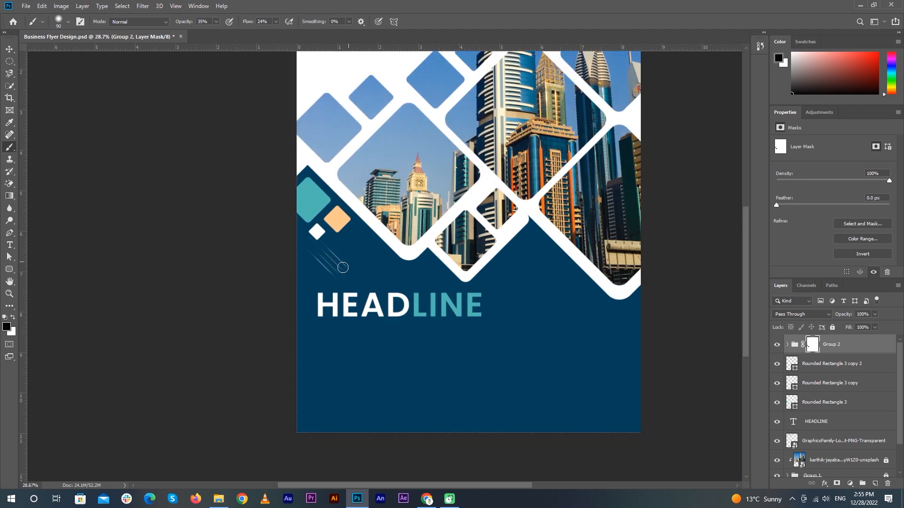
pyautogui.press('v')
pyautogui.hotkey('ctrl', 'j')
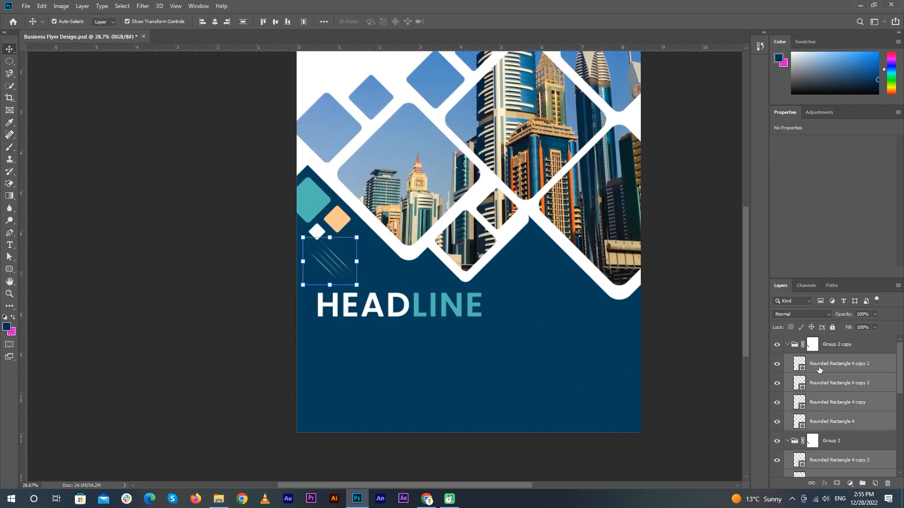
# Move the Group 2 copy streak lines right over HEADLINE
pyautogui.hotkey('ctrl', 't')
pyautogui.moveTo(335, 271); pyautogui.dragTo(454, 323)
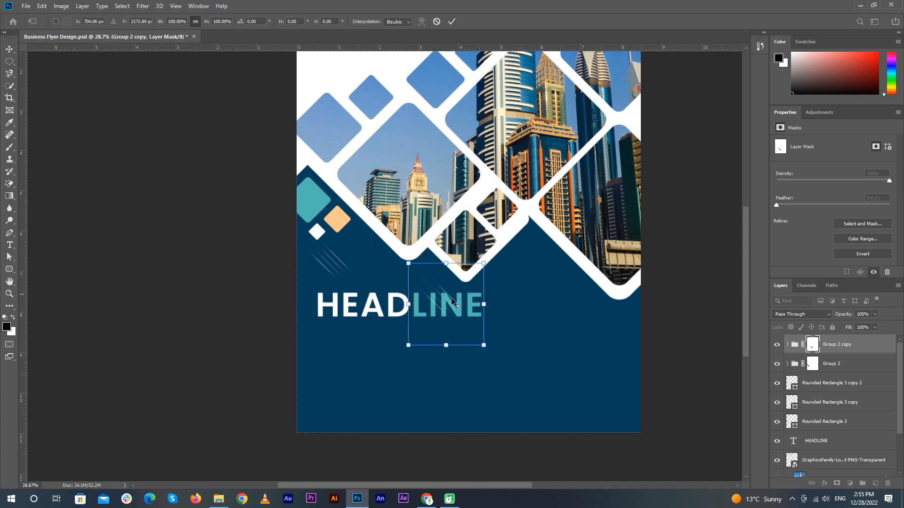
pyautogui.press('Return')
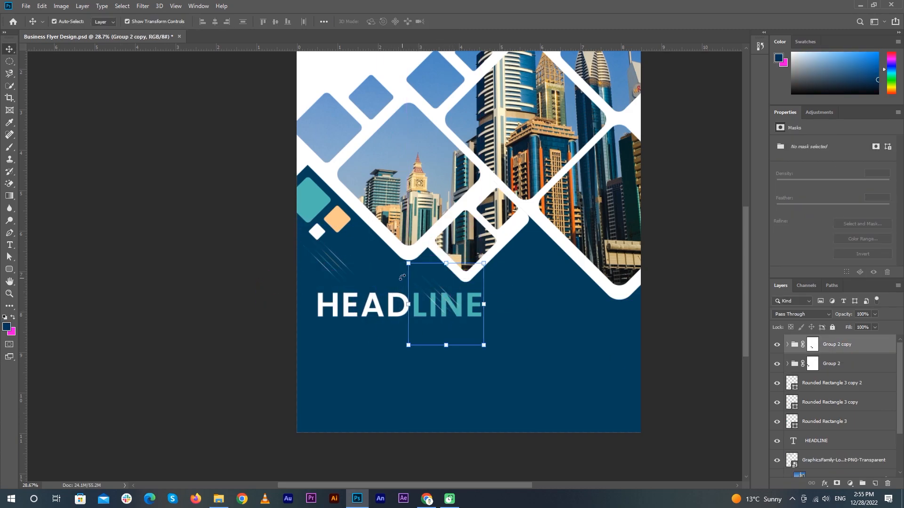
# Duplicate the streak group and shift the copy up-left over HEADLINE
pyautogui.click(787, 344)
pyautogui.hotkey('ctrl', 'j')
pyautogui.hotkey('ctrl', 't')
pyautogui.moveTo(462, 309); pyautogui.dragTo(414, 293)
pyautogui.click(696, 291)
pyautogui.click(841, 346)
pyautogui.hotkey('shift', 'Up')
pyautogui.hotkey('shift', 'Up')
pyautogui.hotkey('shift', 'Up')
pyautogui.hotkey('shift', 'Up')
pyautogui.hotkey('shift', 'Up')
pyautogui.hotkey('shift', 'Up')
pyautogui.hotkey('shift', 'Left')
pyautogui.hotkey('shift', 'Left')
pyautogui.click(688, 304)
pyautogui.scroll(5, 380, 331)
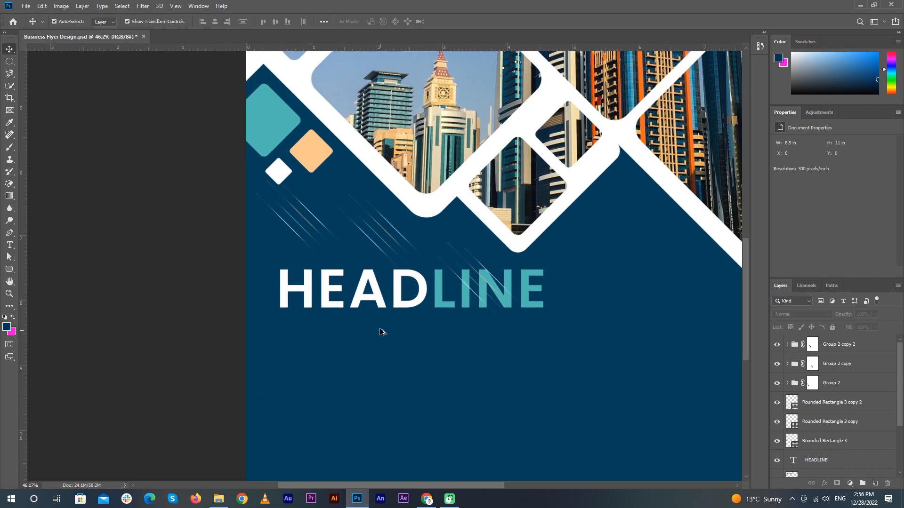
pyautogui.click(10, 269)
# Draw a thin white rounded bar below HEADLINE and move it under LINE
pyautogui.click(47, 278)
pyautogui.moveTo(428, 318); pyautogui.dragTo(438, 320)
pyautogui.moveTo(544, 322); pyautogui.dragTo(546, 322)
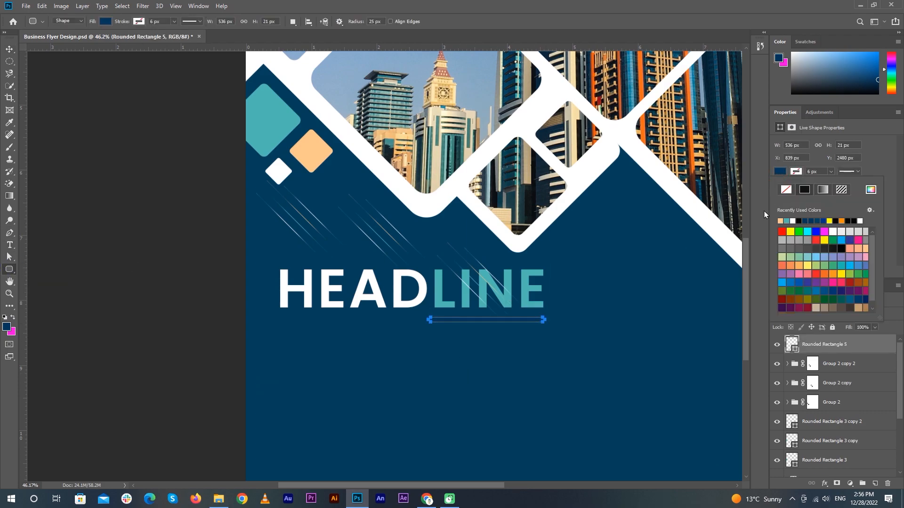
pyautogui.press('v')
pyautogui.click(109, 256)
pyautogui.scroll(14, 543, 321)
pyautogui.moveTo(616, 345); pyautogui.dragTo(605, 337)
pyautogui.scroll(4, 652, 332)
# Add a guide at the E's right edge and resize the bar to span L to E
pyautogui.moveTo(23, 330); pyautogui.dragTo(640, 295)
pyautogui.moveTo(598, 347); pyautogui.dragTo(603, 346)
pyautogui.moveTo(187, 372); pyautogui.dragTo(515, 339)
pyautogui.click(328, 308)
pyautogui.click(341, 309)
pyautogui.moveTo(331, 308); pyautogui.dragTo(373, 308)
pyautogui.scroll(-7, 348, 309)
pyautogui.click(452, 21)
pyautogui.scroll(-13, 414, 259)
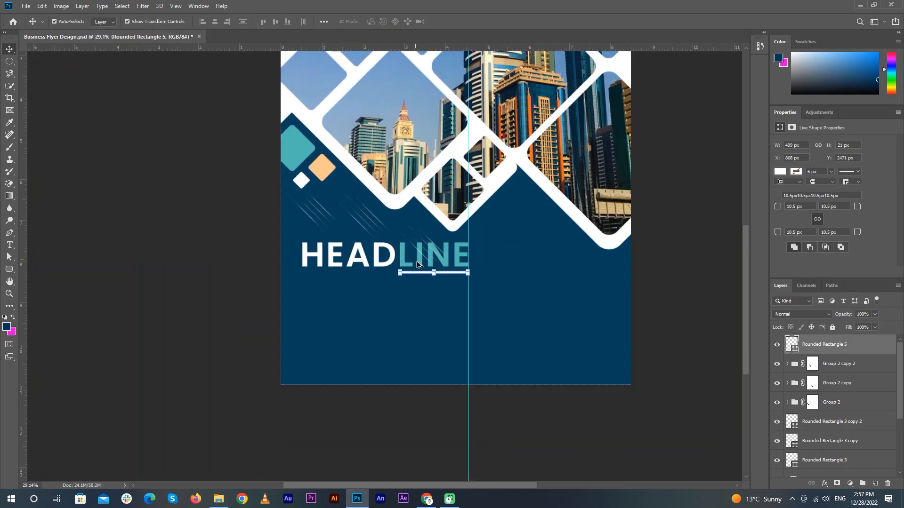
pyautogui.click(90, 276)
pyautogui.click(10, 245)
pyautogui.click(302, 384)
# Replace the placeholder with BUSINESS FLYER DESIGN and colour it peach
pyautogui.press('BackSpace')
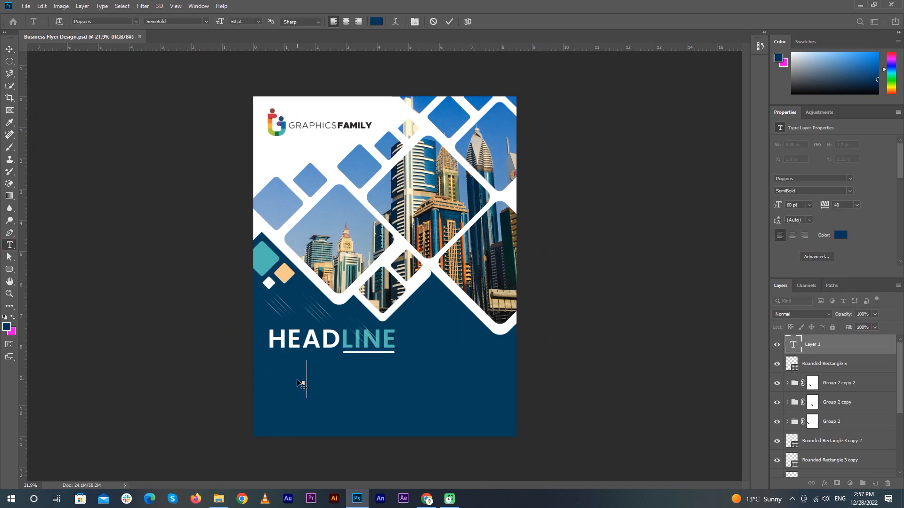
pyautogui.write('BUSINESS FLYER DESIGN')
pyautogui.click(449, 22)
pyautogui.click(840, 235)
pyautogui.click(284, 273)
pyautogui.click(800, 248)
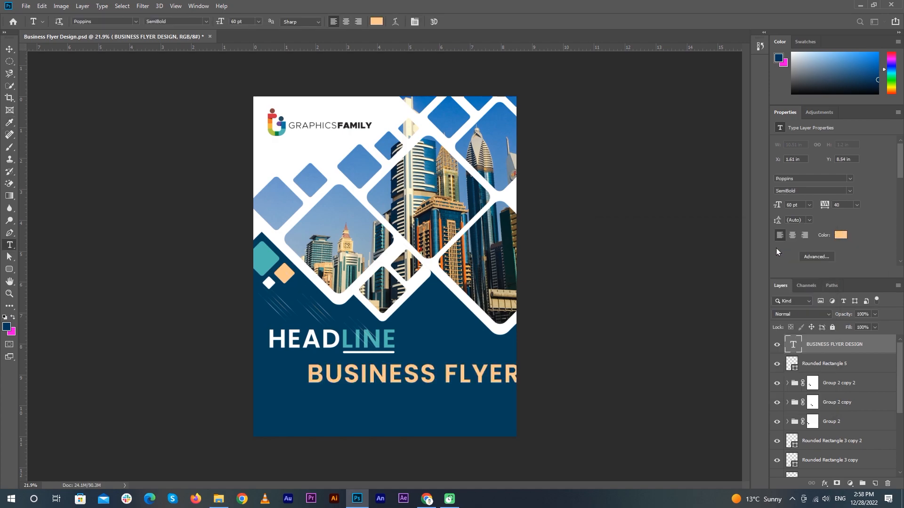
# Move the subtitle under HEADLINE and set it to 30 pt
pyautogui.click(9, 49)
pyautogui.moveTo(450, 377); pyautogui.dragTo(405, 369)
pyautogui.click(808, 205)
pyautogui.click(805, 291)
pyautogui.scroll(6, 360, 343)
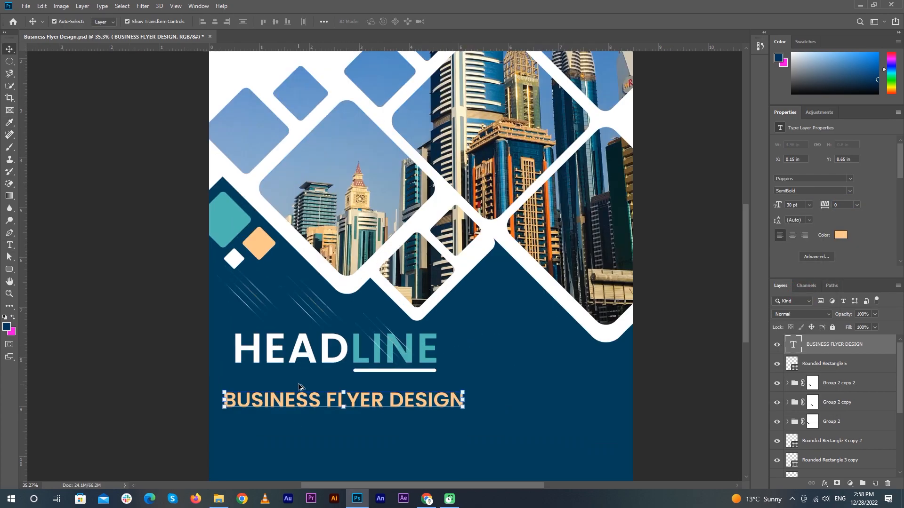
# Place a guide at the H's left edge and resize the subtitle to 24 pt
pyautogui.moveTo(185, 316); pyautogui.dragTo(185, 288)
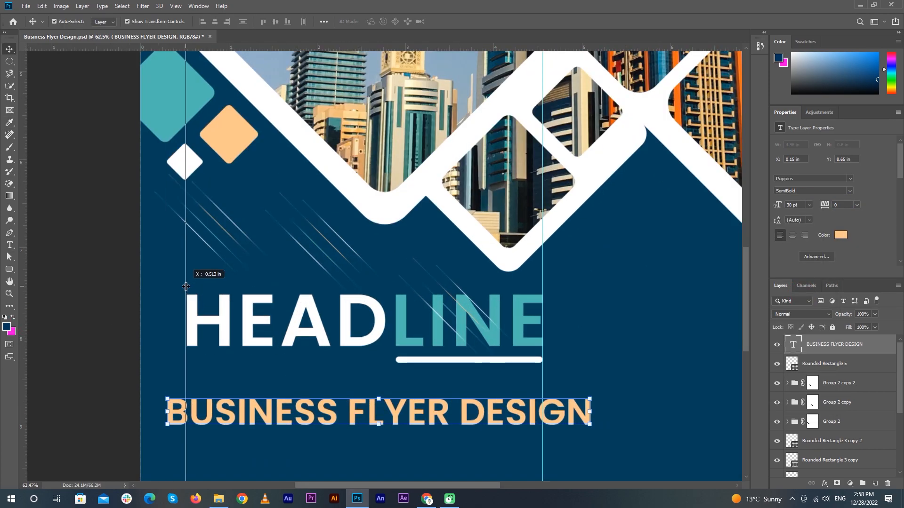
pyautogui.scroll(5, 185, 349)
pyautogui.moveTo(216, 319); pyautogui.dragTo(220, 325)
pyautogui.scroll(-6, 218, 365)
pyautogui.click(809, 205)
pyautogui.click(805, 289)
pyautogui.moveTo(355, 364); pyautogui.dragTo(376, 362)
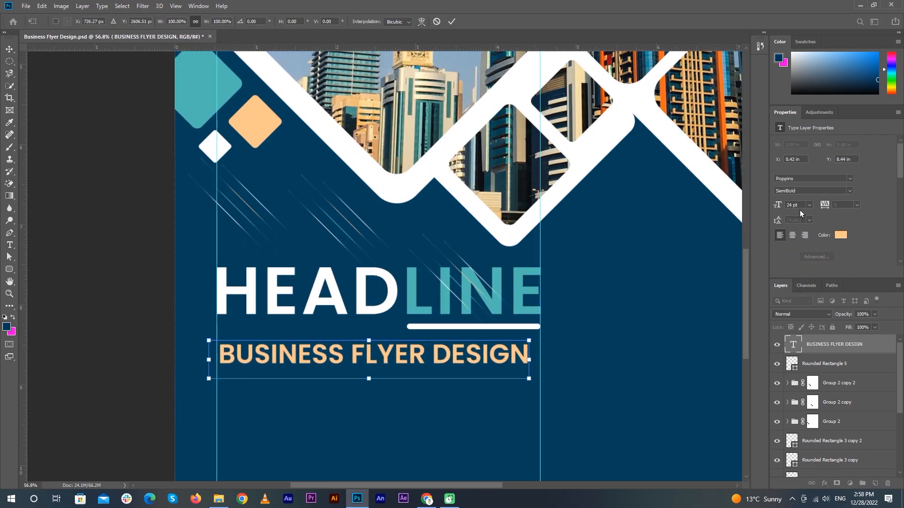
pyautogui.click(805, 204)
# Try 25 pt with tracking 10 and nudge the subtitle to the guide
pyautogui.press('Up')
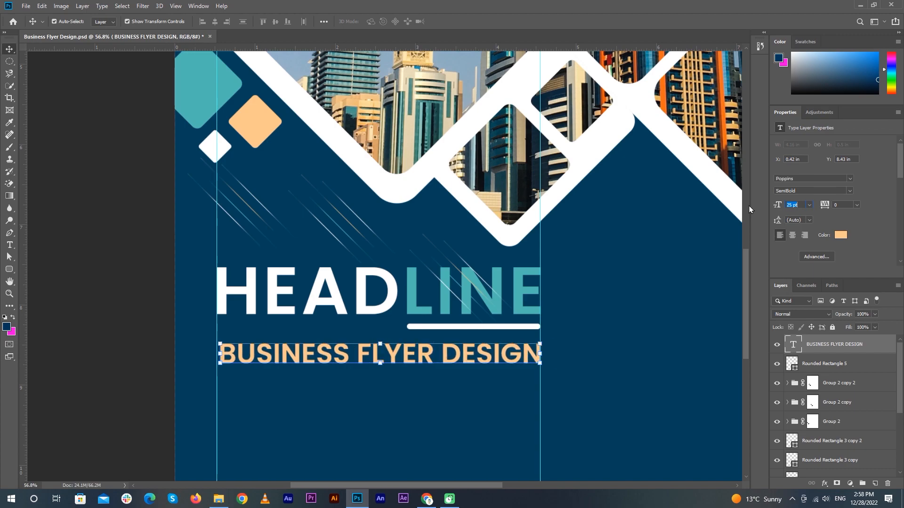
pyautogui.click(824, 205)
pyautogui.write('10')
pyautogui.press('Return')
pyautogui.click(228, 391)
pyautogui.scroll(7, 229, 391)
pyautogui.moveTo(275, 314); pyautogui.dragTo(276, 311)
pyautogui.press('Up')
pyautogui.press('Up')
pyautogui.hotkey('shift', 'Left')
pyautogui.press('Left')
pyautogui.press('Left')
# Settle the subtitle at 24 pt with tracking 30 and nudge it slightly up
pyautogui.moveTo(529, 351); pyautogui.dragTo(288, 340)
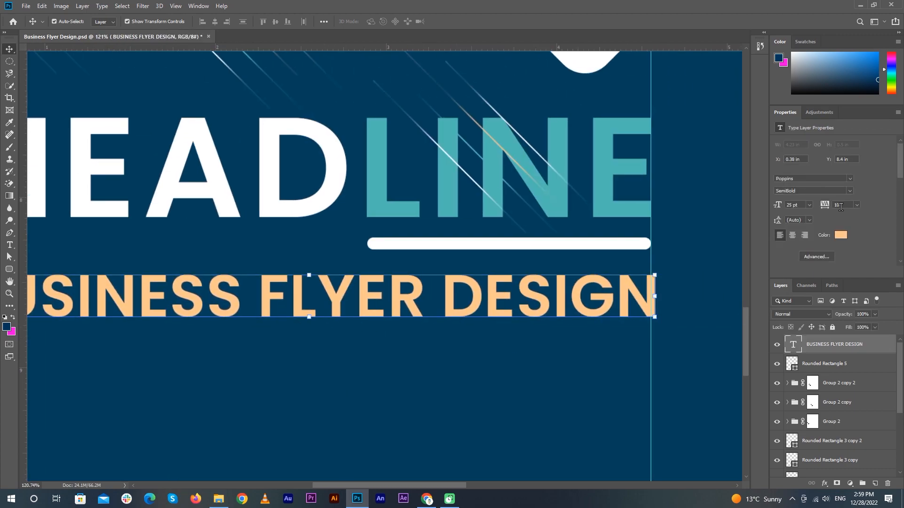
pyautogui.click(825, 205)
pyautogui.write('0')
pyautogui.press('Return')
pyautogui.write('24')
pyautogui.press('Return')
pyautogui.moveTo(845, 206); pyautogui.dragTo(798, 206)
pyautogui.write('40')
pyautogui.press('Return')
pyautogui.write('30')
pyautogui.press('Return')
pyautogui.moveTo(517, 277); pyautogui.dragTo(412, 282)
pyautogui.scroll(5, 413, 283)
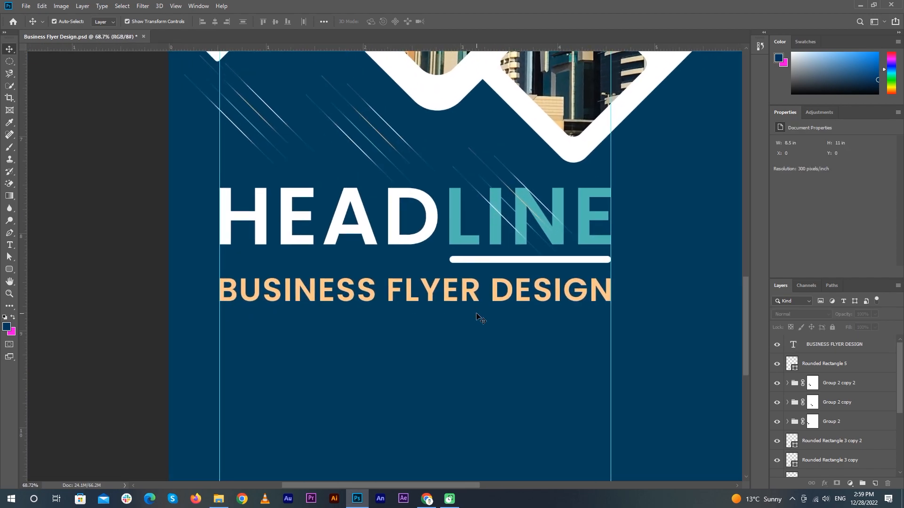
pyautogui.press('Up')
pyautogui.press('Up')
# Draw a small circle below the subtitle and give it a chosen fill colour
pyautogui.click(111, 255)
pyautogui.rightClick(9, 269)
pyautogui.click(45, 286)
pyautogui.moveTo(239, 323); pyautogui.dragTo(247, 331)
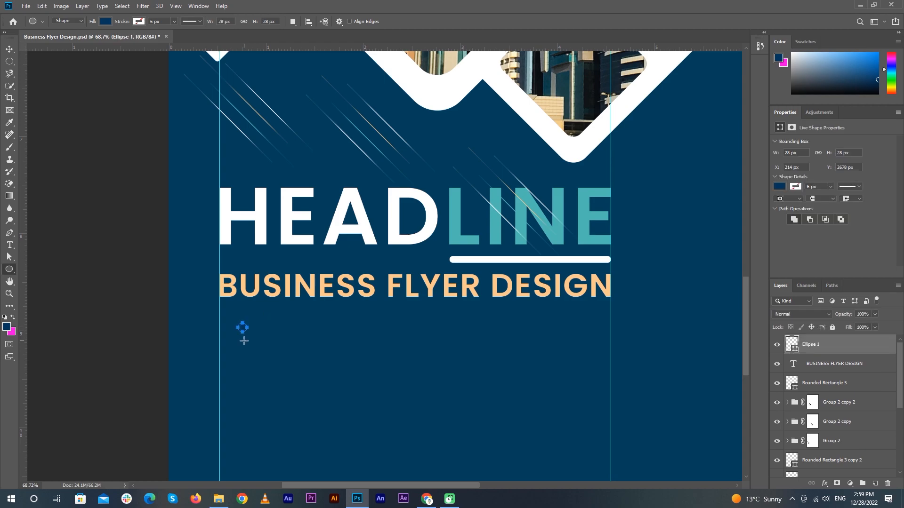
pyautogui.scroll(6, 242, 330)
pyautogui.click(9, 49)
pyautogui.click(780, 187)
pyautogui.click(871, 205)
pyautogui.click(801, 249)
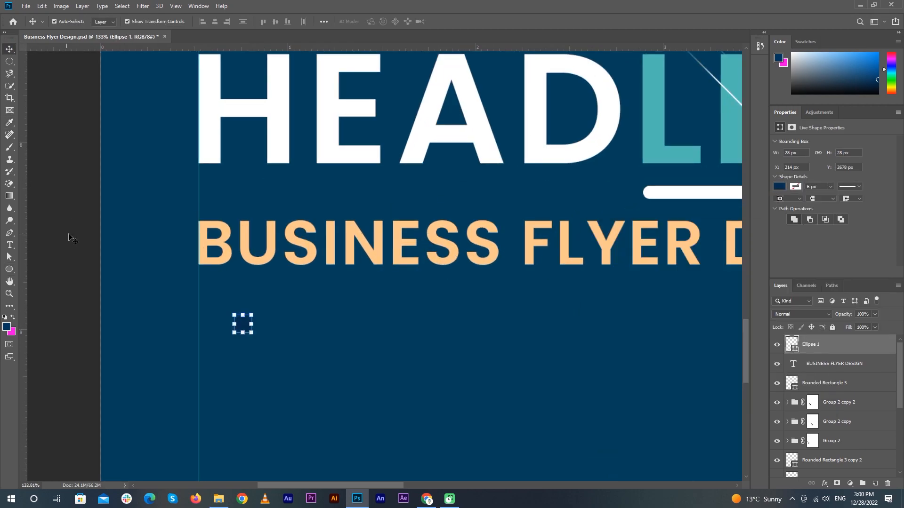
# Enlarge the circle by the guide, then duplicate it and give the copy a sampled fill colour
pyautogui.moveTo(252, 316); pyautogui.dragTo(338, 284)
pyautogui.scroll(7, 189, 307)
pyautogui.scroll(-8, 267, 312)
pyautogui.hotkey('ctrl', 't')
pyautogui.scroll(4, 323, 299)
pyautogui.press('Return')
pyautogui.scroll(-3, 164, 319)
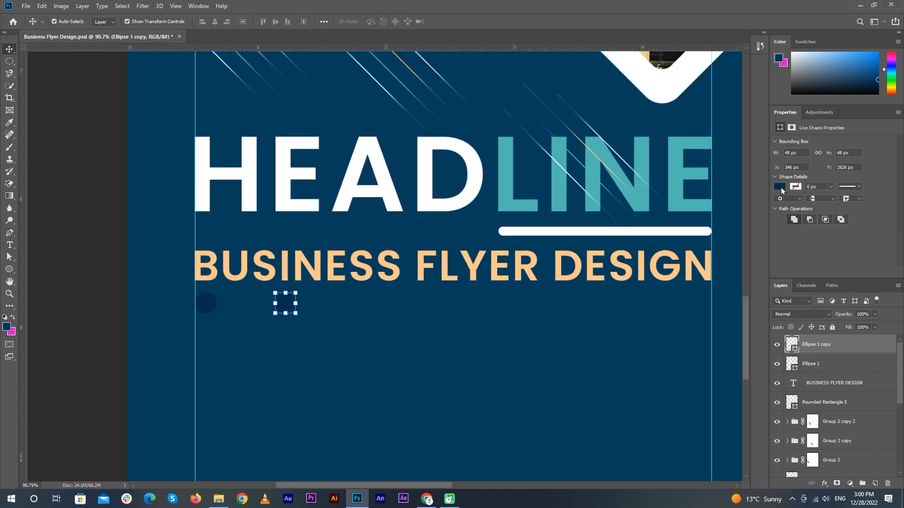
pyautogui.click(780, 187)
pyautogui.click(871, 204)
pyautogui.click(213, 305)
pyautogui.press('Return')
# Alt-drag two more copies of the circle further to the right
pyautogui.press('v')
pyautogui.moveTo(285, 303); pyautogui.dragTo(464, 299)
pyautogui.click(452, 21)
pyautogui.scroll(3, 377, 314)
pyautogui.click(451, 22)
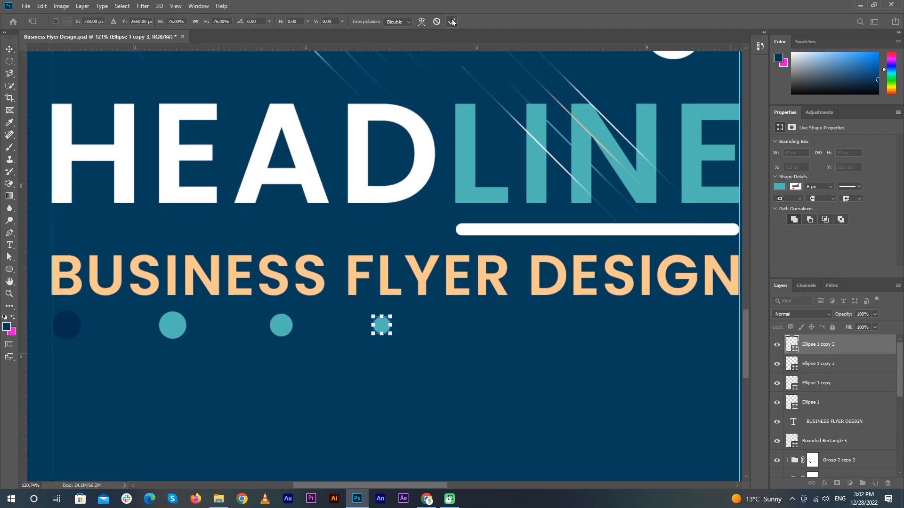
pyautogui.click(452, 22)
pyautogui.moveTo(382, 325); pyautogui.dragTo(473, 322)
pyautogui.click(452, 21)
# Resize the copied circles, enlarging one to 31 px and redoing the rightmost circle's size
pyautogui.click(581, 349)
pyautogui.scroll(-2, 493, 359)
pyautogui.click(463, 331)
pyautogui.click(470, 325)
pyautogui.click(452, 22)
pyautogui.click(523, 331)
pyautogui.moveTo(528, 325); pyautogui.dragTo(656, 318)
pyautogui.click(452, 21)
pyautogui.scroll(5, 686, 330)
pyautogui.hotkey('ctrl', 'z')
pyautogui.press('Return')
pyautogui.hotkey('ctrl', 'z')
pyautogui.click(452, 22)
# Fill the rightmost circle white and the circle to its left peach
pyautogui.click(779, 186)
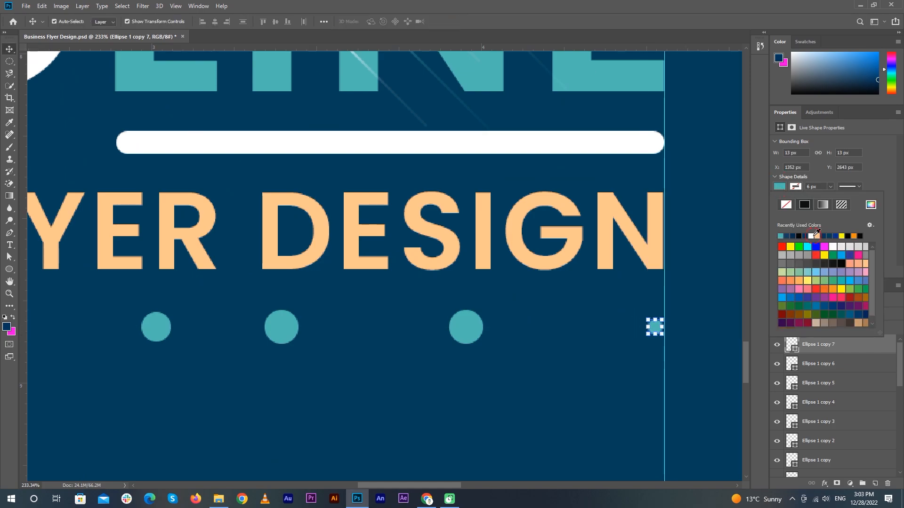
pyautogui.click(780, 235)
pyautogui.click(466, 327)
pyautogui.click(779, 188)
pyautogui.click(817, 235)
# Shrink a circle to 18 px and nudge two circles, one 12 px right
pyautogui.click(614, 345)
pyautogui.click(281, 327)
pyautogui.moveTo(299, 310); pyautogui.dragTo(292, 318)
pyautogui.press('Return')
pyautogui.moveTo(269, 350); pyautogui.dragTo(502, 332)
pyautogui.moveTo(389, 312); pyautogui.dragTo(386, 312)
pyautogui.moveTo(516, 310); pyautogui.dragTo(529, 310)
pyautogui.scroll(-4, 378, 332)
# Shrink three more circles, one of them to 25 px
pyautogui.click(383, 317)
pyautogui.moveTo(392, 309); pyautogui.dragTo(390, 312)
pyautogui.click(451, 21)
pyautogui.click(281, 318)
pyautogui.moveTo(291, 309); pyautogui.dragTo(422, 310)
pyautogui.click(452, 21)
pyautogui.click(340, 308)
pyautogui.click(275, 303)
pyautogui.moveTo(283, 291); pyautogui.dragTo(279, 294)
pyautogui.click(452, 21)
# Shrink two circles on the left and right and enlarge another one
pyautogui.moveTo(226, 325); pyautogui.dragTo(375, 298)
pyautogui.click(303, 276)
pyautogui.moveTo(313, 265); pyautogui.dragTo(310, 267)
pyautogui.click(451, 21)
pyautogui.click(532, 279)
pyautogui.click(630, 277)
pyautogui.moveTo(636, 270); pyautogui.dragTo(540, 281)
pyautogui.scroll(4, 665, 288)
pyautogui.click(337, 265)
pyautogui.moveTo(354, 254); pyautogui.dragTo(356, 251)
pyautogui.scroll(-3, 393, 295)
pyautogui.click(554, 273)
# Slightly enlarge two circles, including the first copied circle
pyautogui.scroll(-3, 409, 299)
pyautogui.click(276, 280)
pyautogui.moveTo(284, 271); pyautogui.dragTo(285, 270)
pyautogui.click(451, 21)
pyautogui.click(180, 279)
pyautogui.moveTo(188, 270); pyautogui.dragTo(191, 268)
pyautogui.click(451, 22)
# Shrink the middle teal, peach and white circles slightly
pyautogui.click(598, 280)
pyautogui.scroll(7, 670, 288)
pyautogui.click(374, 271)
pyautogui.moveTo(384, 262); pyautogui.dragTo(383, 261)
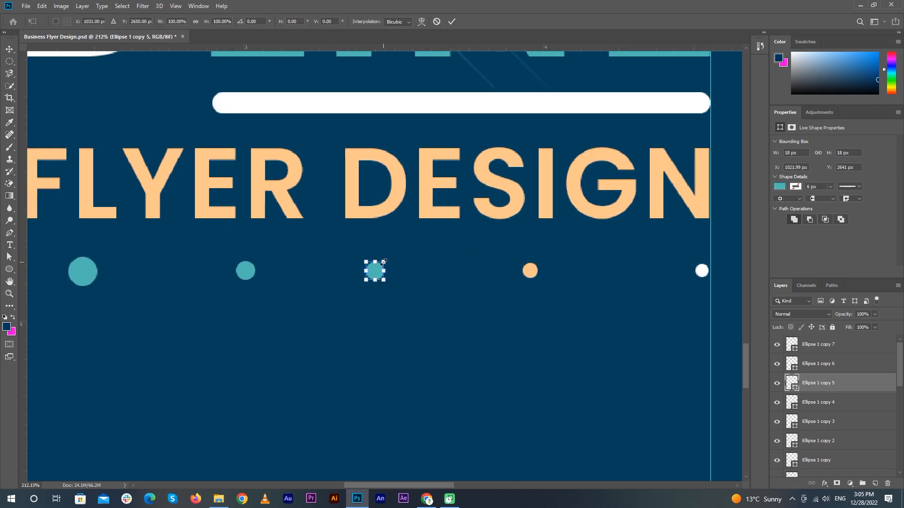
pyautogui.press('Return')
pyautogui.click(530, 270)
pyautogui.moveTo(538, 262); pyautogui.dragTo(536, 264)
pyautogui.click(702, 271)
pyautogui.moveTo(708, 263); pyautogui.dragTo(707, 266)
pyautogui.press('Return')
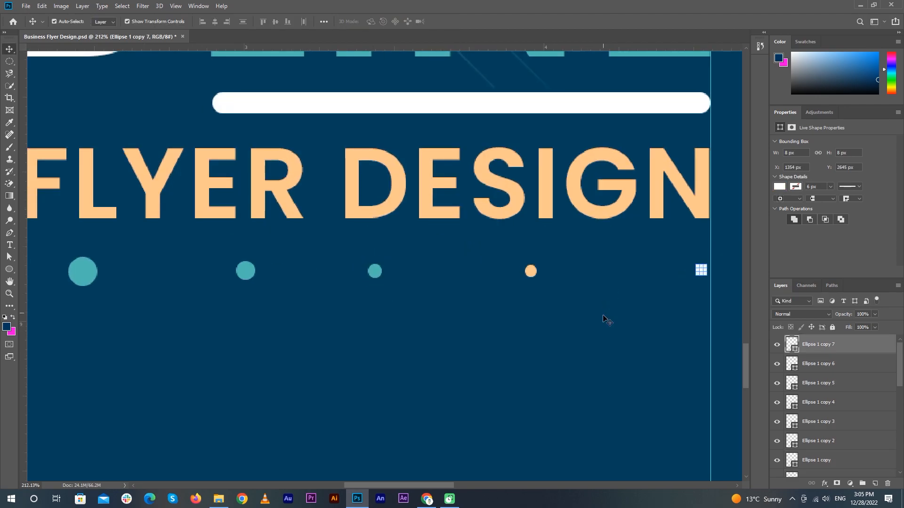
# Recolour one teal circle salmon peach and another circle white
pyautogui.click(565, 325)
pyautogui.scroll(-9, 511, 347)
pyautogui.click(453, 316)
pyautogui.click(780, 187)
pyautogui.click(860, 264)
pyautogui.click(471, 344)
pyautogui.click(398, 316)
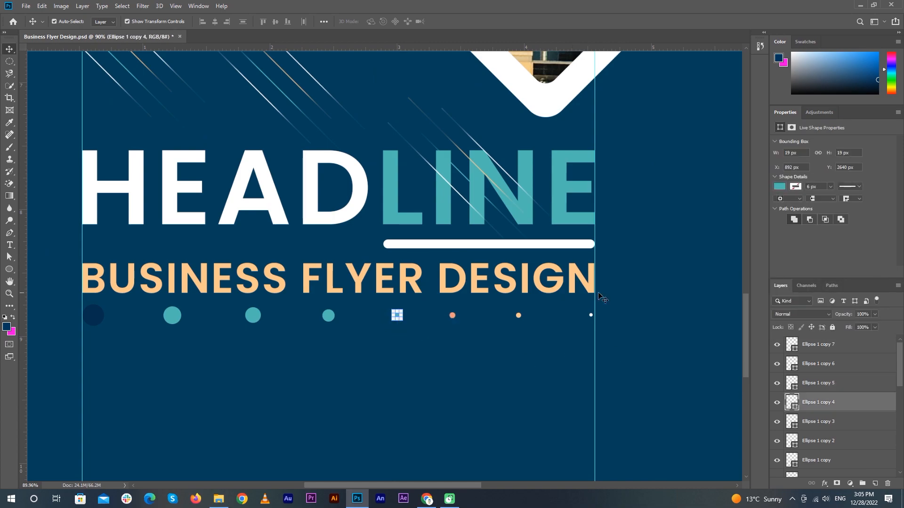
pyautogui.click(329, 317)
pyautogui.click(780, 187)
pyautogui.click(792, 236)
pyautogui.click(305, 338)
# Hide the guides to review the finished row of dots
pyautogui.click(253, 315)
pyautogui.click(311, 366)
pyautogui.scroll(-11, 315, 367)
pyautogui.hotkey('ctrl', ';')
pyautogui.scroll(-1, 683, 345)
# Draw a rounded square in the lower right, filled with the teal sampled from the word LINE
pyautogui.rightClick(13, 274)
pyautogui.click(42, 268)
pyautogui.moveTo(424, 381); pyautogui.dragTo(603, 452)
pyautogui.click(780, 172)
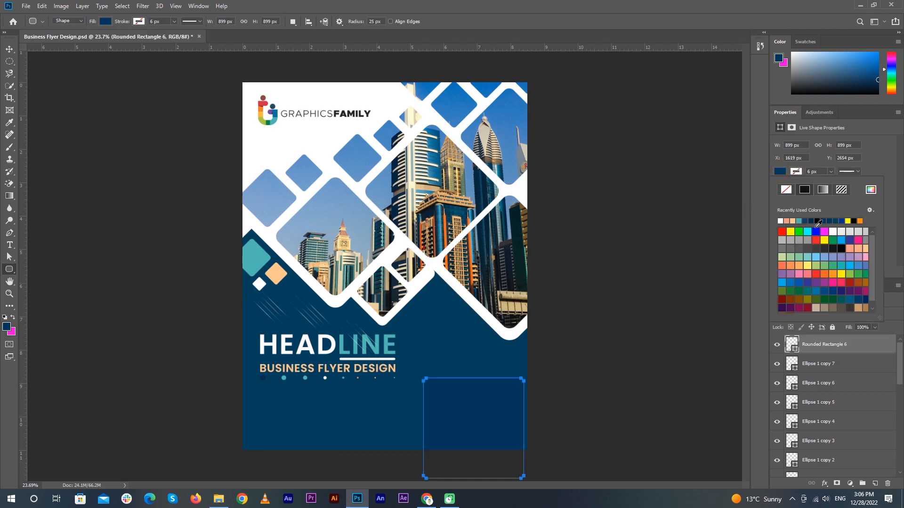
pyautogui.click(873, 189)
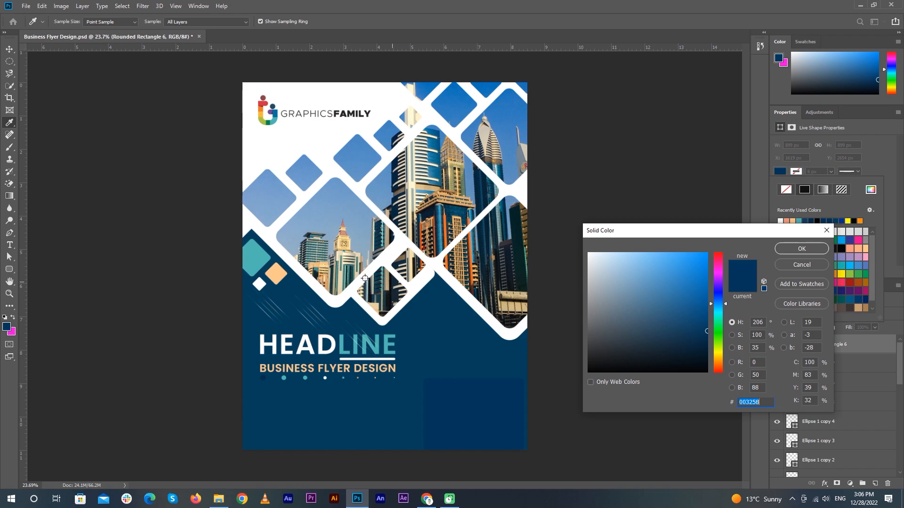
pyautogui.click(377, 350)
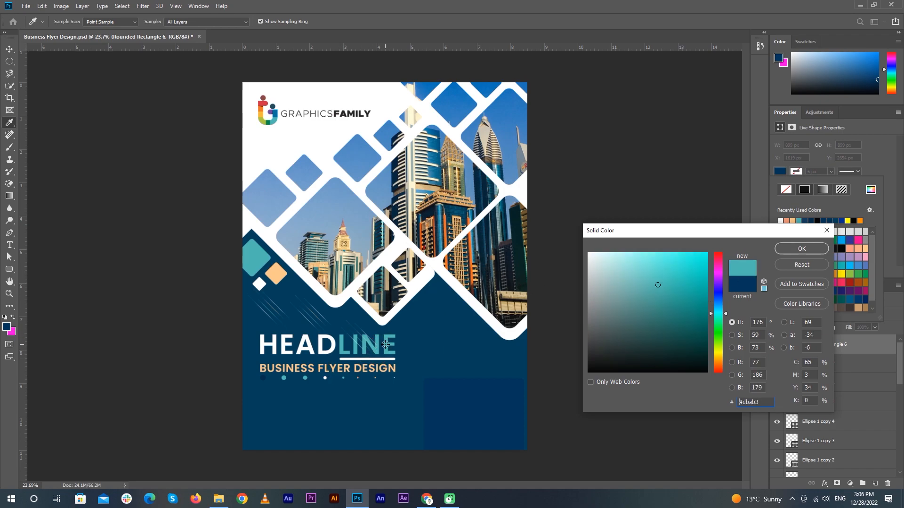
pyautogui.click(800, 247)
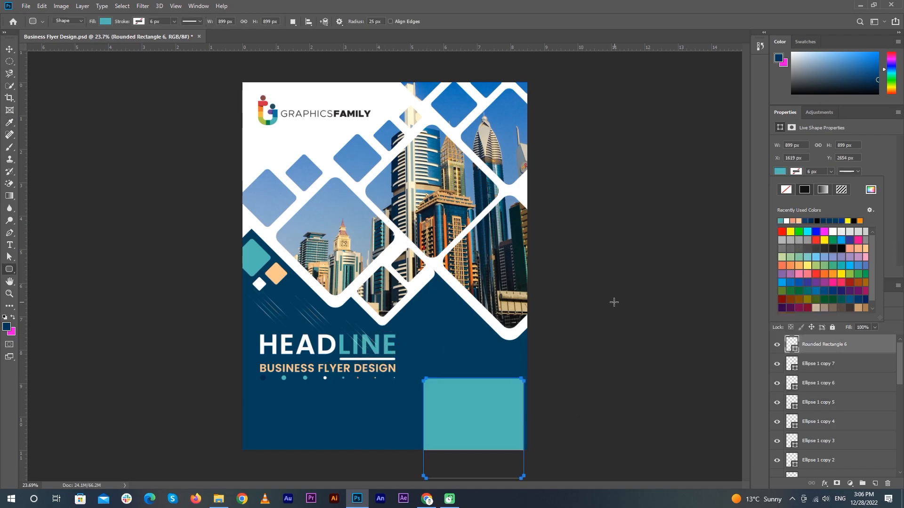
# Move the teal square flush with the right edge and enlarge it to 148%
pyautogui.press('v')
pyautogui.click(587, 354)
pyautogui.moveTo(492, 430); pyautogui.dragTo(527, 397)
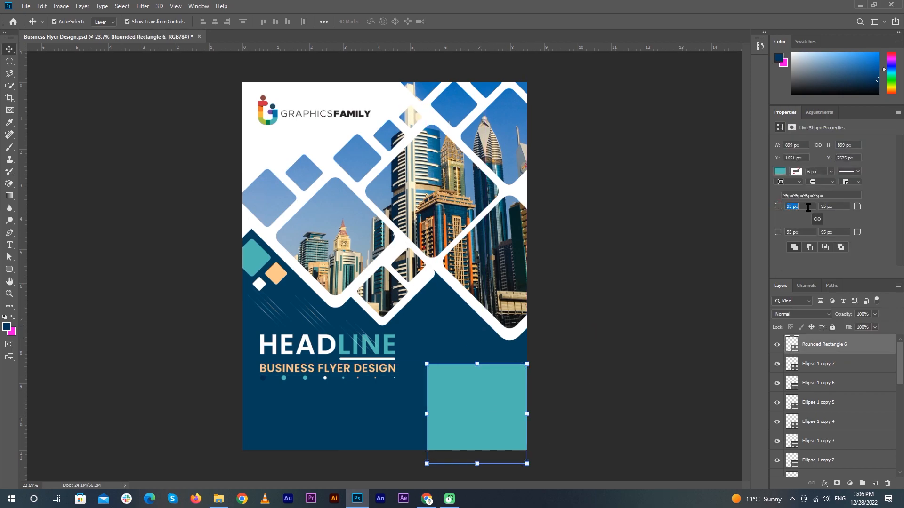
pyautogui.hotkey('ctrl', 't')
pyautogui.moveTo(527, 363); pyautogui.dragTo(575, 316)
pyautogui.press('Return')
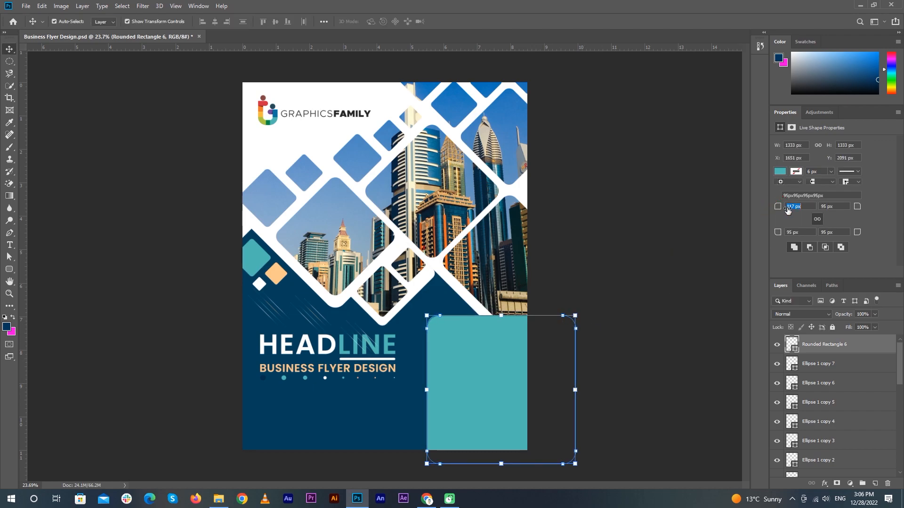
# Rotate the teal square 45° into a diamond, move it into the corner, and zoom in
pyautogui.click(500, 377)
pyautogui.hotkey('ctrl', 't')
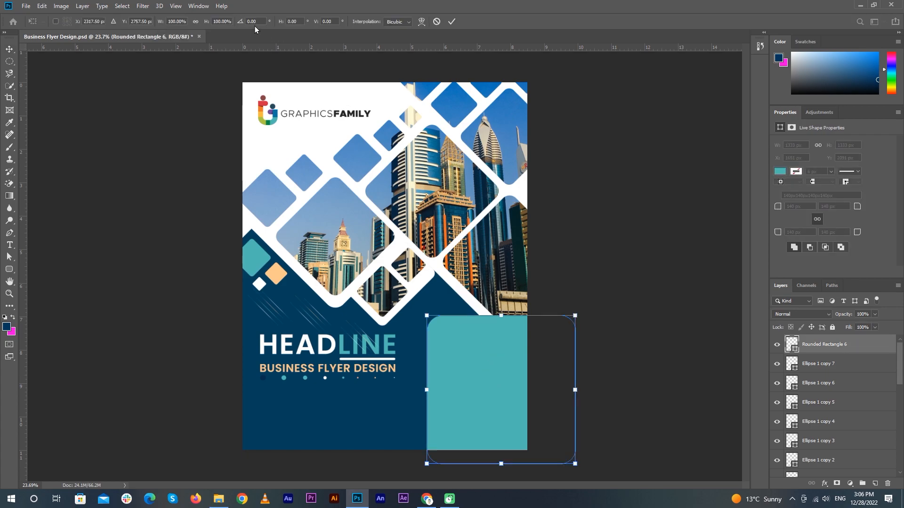
pyautogui.write('45')
pyautogui.press('Return')
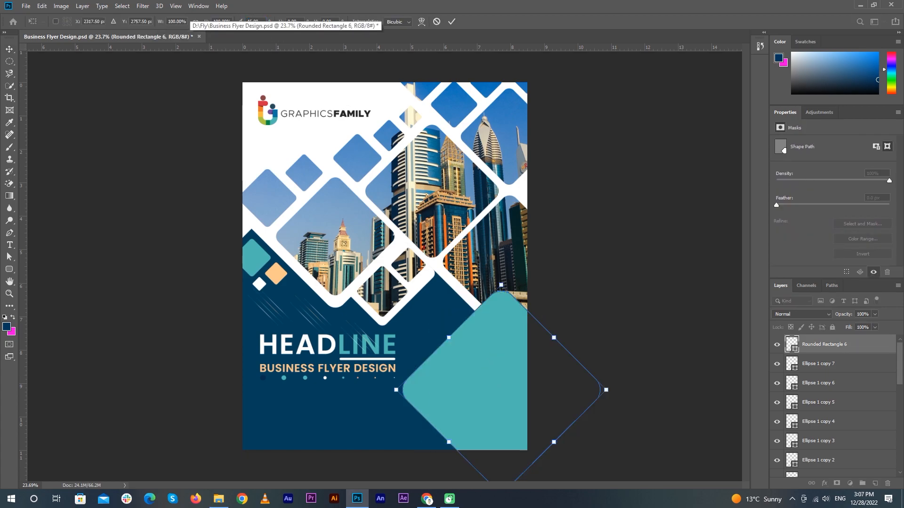
pyautogui.click(455, 22)
pyautogui.moveTo(478, 394); pyautogui.dragTo(518, 447)
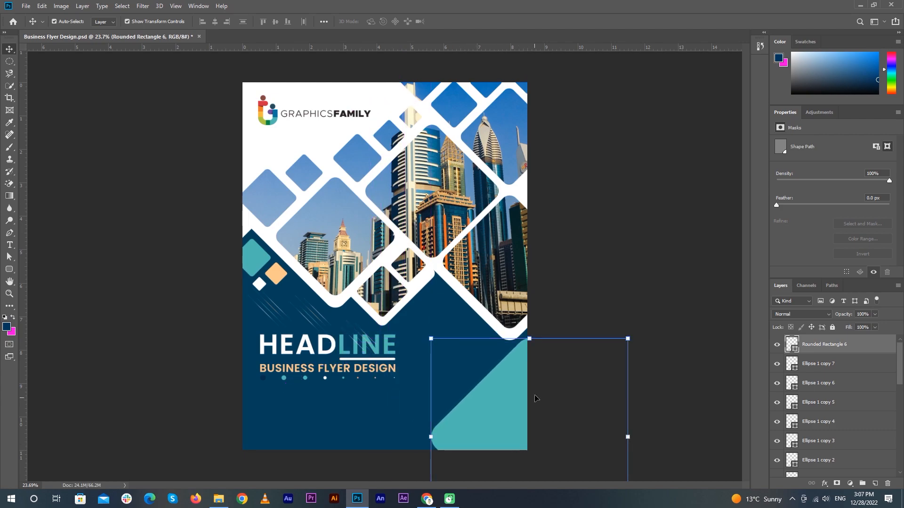
pyautogui.click(598, 281)
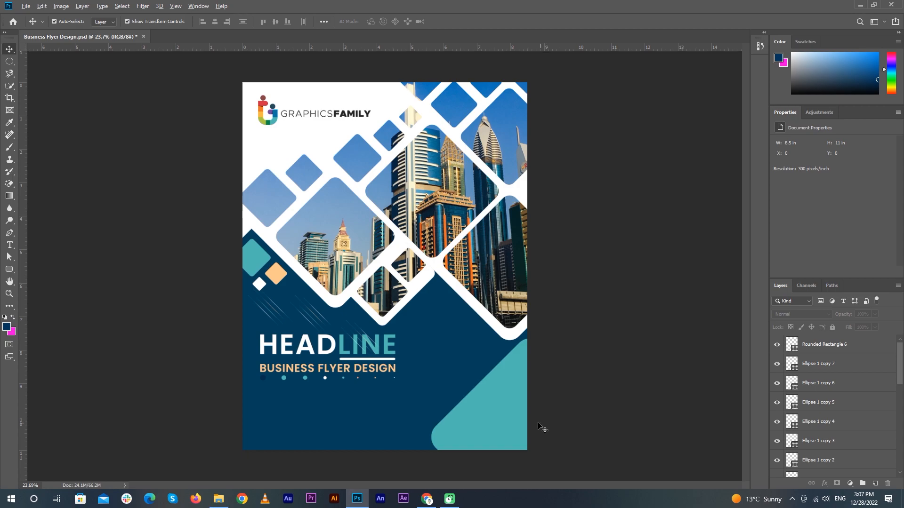
pyautogui.scroll(5, 538, 422)
pyautogui.moveTo(577, 349); pyautogui.dragTo(592, 334)
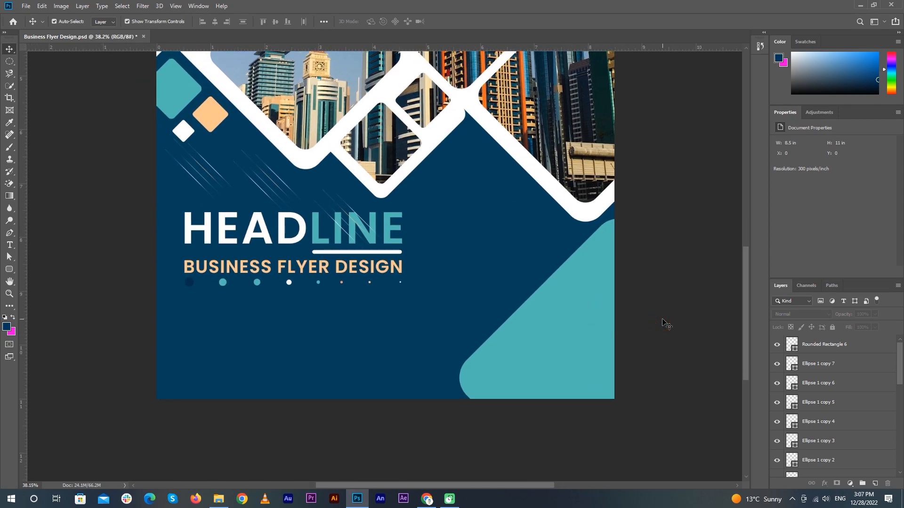
# In a new browser tab, search Google for pngegg and open the PNGEgg site
pyautogui.click(426, 499)
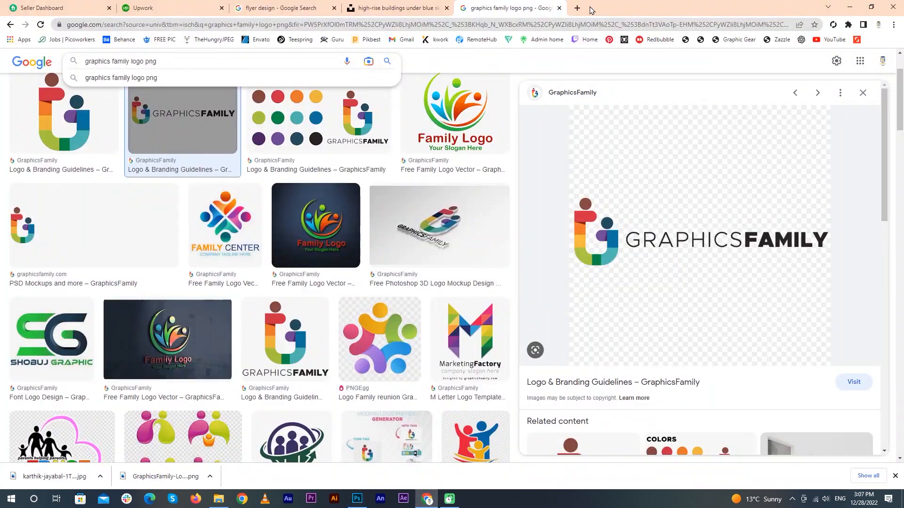
pyautogui.hotkey('ctrl', 't')
pyautogui.click(364, 197)
pyautogui.write('PNG')
pyautogui.press('Return')
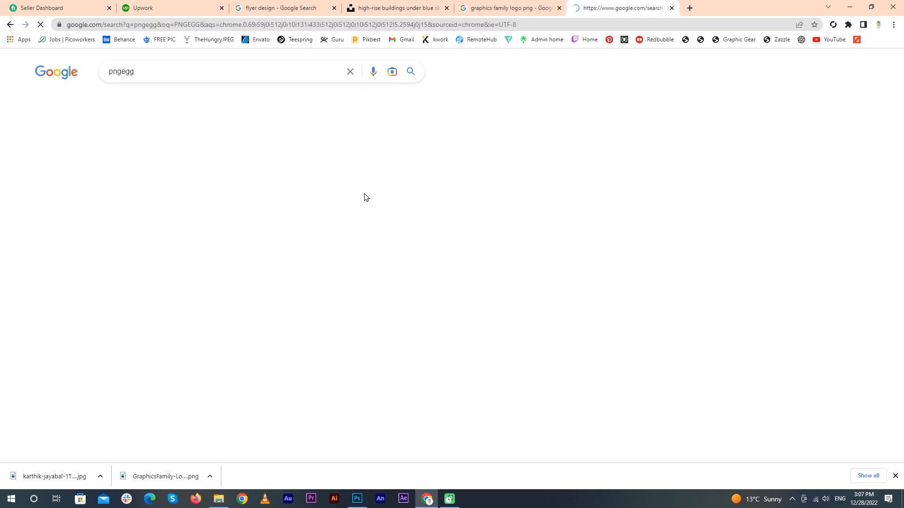
pyautogui.click(263, 152)
# Search PNGEgg for 'QR CODE' and download a result as PNG, closing the ad and solving the captcha
pyautogui.click(351, 179)
pyautogui.write('QR CODE')
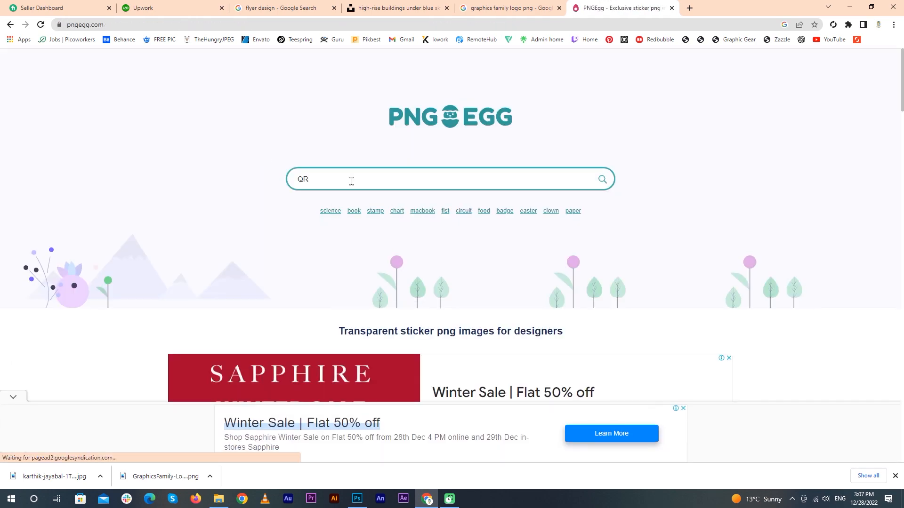
pyautogui.press('Return')
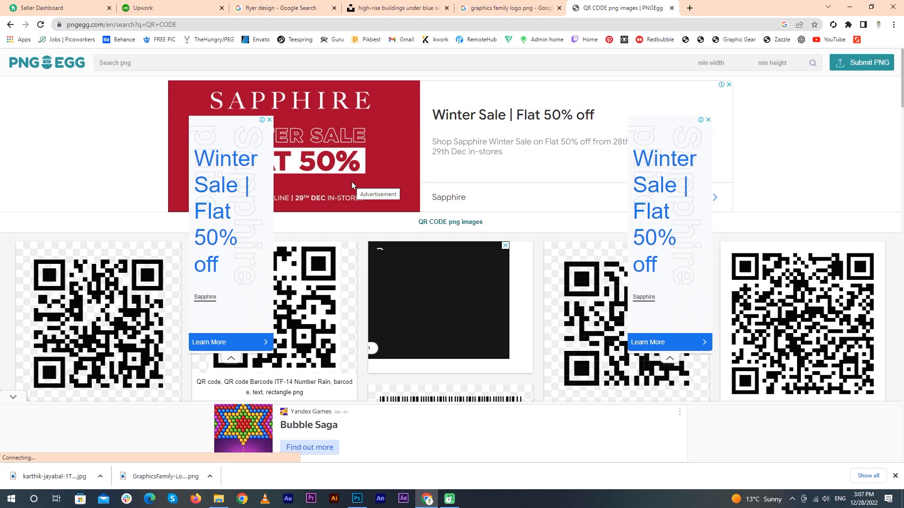
pyautogui.click(98, 325)
pyautogui.scroll(-10, 389, 256)
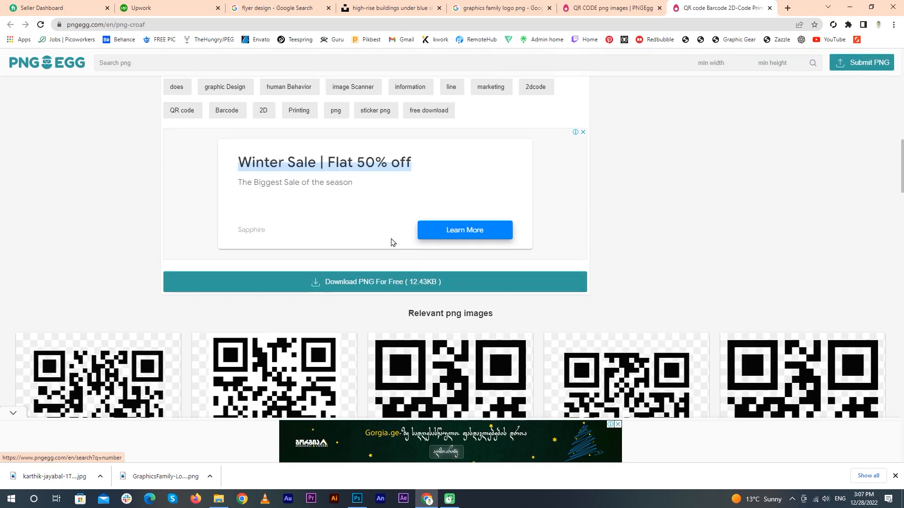
pyautogui.click(415, 275)
pyautogui.click(884, 67)
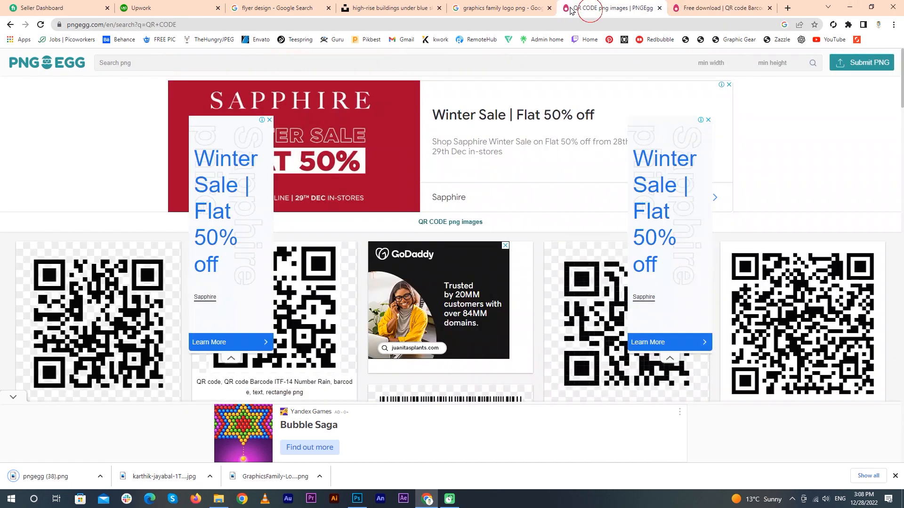
pyautogui.click(853, 7)
# Place the downloaded QR code into the flyer, scaled down into the teal bottom-right corner
pyautogui.click(857, 7)
pyautogui.moveTo(208, 81); pyautogui.dragTo(540, 360)
pyautogui.moveTo(615, 455); pyautogui.dragTo(388, 228)
pyautogui.moveTo(328, 184); pyautogui.dragTo(630, 406)
pyautogui.moveTo(692, 218); pyautogui.dragTo(571, 339)
pyautogui.moveTo(503, 417); pyautogui.dragTo(610, 344)
pyautogui.moveTo(615, 298); pyautogui.dragTo(566, 349)
pyautogui.moveTo(556, 381); pyautogui.dragTo(578, 364)
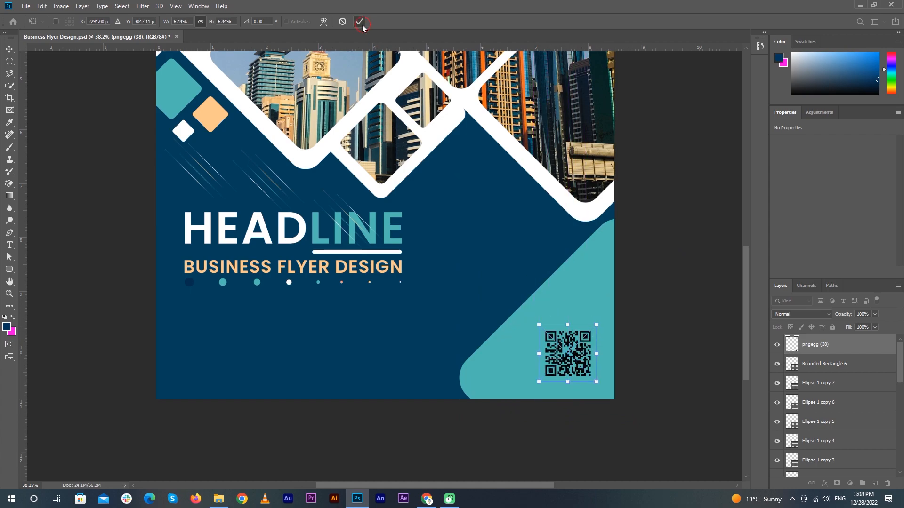
pyautogui.click(360, 22)
# Draw a white rounded square beneath the QR code and centre the QR code on it
pyautogui.click(10, 270)
pyautogui.click(51, 279)
pyautogui.moveTo(542, 328); pyautogui.dragTo(596, 381)
pyautogui.click(783, 173)
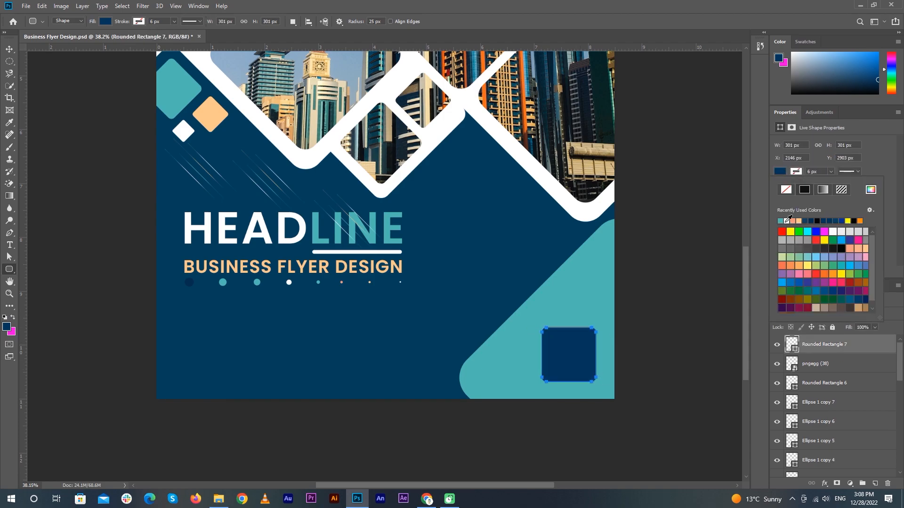
pyautogui.click(789, 218)
pyautogui.press('v')
pyautogui.scroll(3, 645, 382)
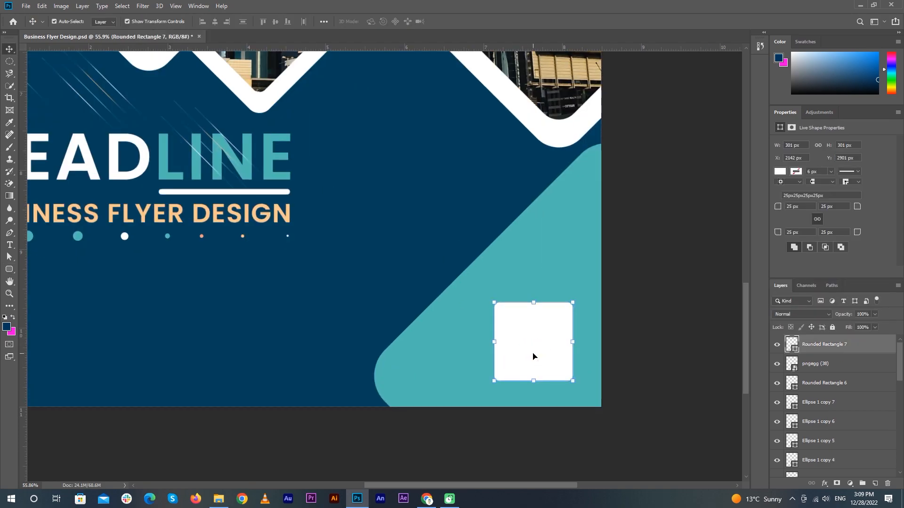
pyautogui.hotkey('ctrl', '[')
pyautogui.click(824, 344)
pyautogui.keyDown('shift'); pyautogui.click(824, 363); pyautogui.keyUp('shift')
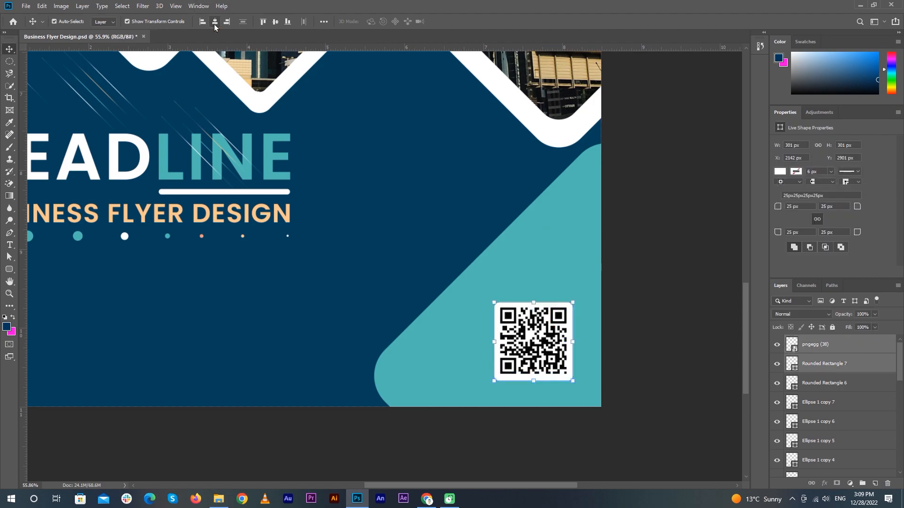
# Give the white square a thicker black Stroke layer style
pyautogui.doubleClick(871, 363)
pyautogui.click(500, 164)
pyautogui.click(630, 188)
pyautogui.click(604, 367)
pyautogui.click(801, 251)
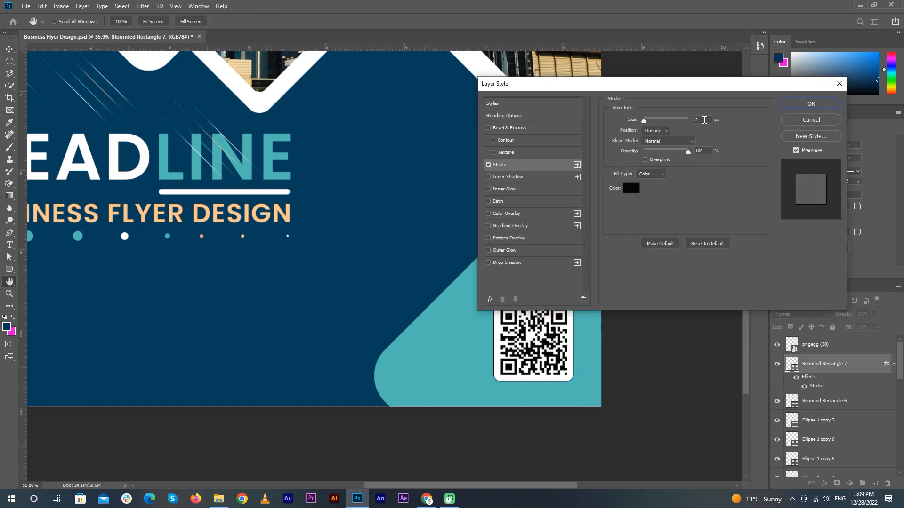
pyautogui.press('Up')
pyautogui.press('Up')
pyautogui.press('Up')
pyautogui.press('Up')
pyautogui.press('Return')
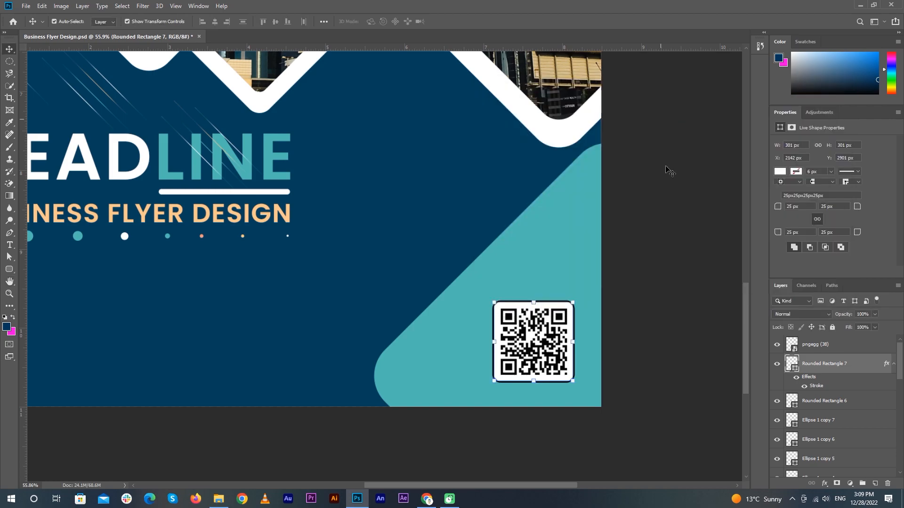
# Duplicate the white QR frame layer
pyautogui.click(668, 121)
pyautogui.scroll(-2, 507, 343)
pyautogui.scroll(-3, 507, 343)
pyautogui.scroll(5, 603, 369)
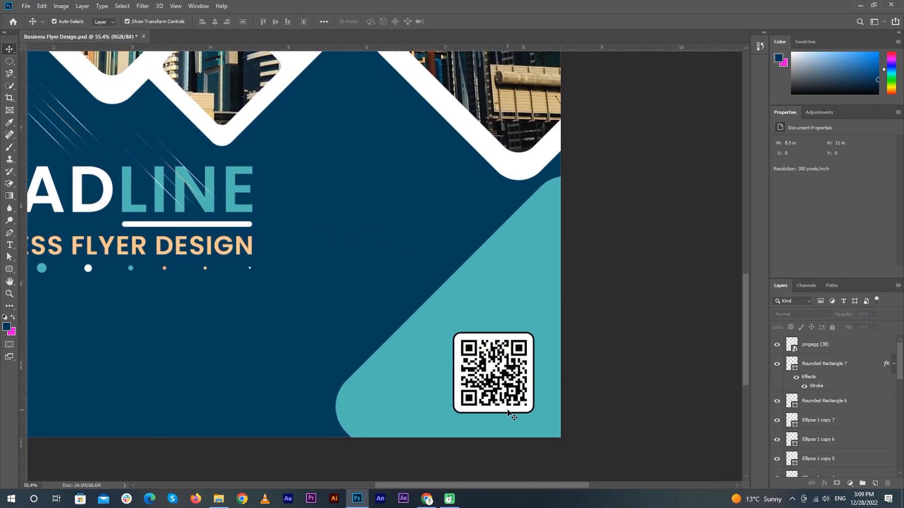
pyautogui.click(507, 413)
pyautogui.hotkey('ctrl', 'j')
pyautogui.click(899, 404)
# Enlarge the original white square into a wider frame around the QR code
pyautogui.scroll(4, 897, 402)
pyautogui.click(894, 401)
pyautogui.click(894, 364)
pyautogui.click(840, 388)
pyautogui.click(893, 382)
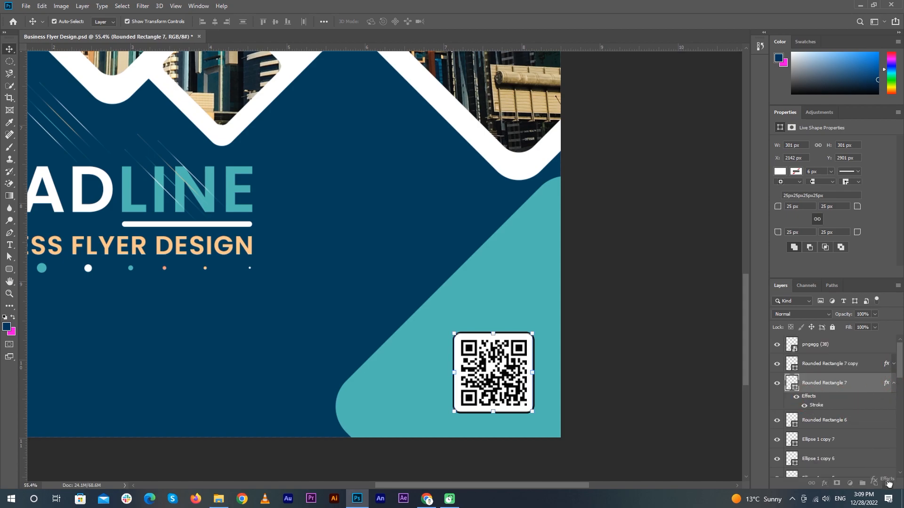
pyautogui.scroll(3, 513, 356)
pyautogui.hotkey('ctrl', 't')
pyautogui.moveTo(538, 326); pyautogui.dragTo(548, 316)
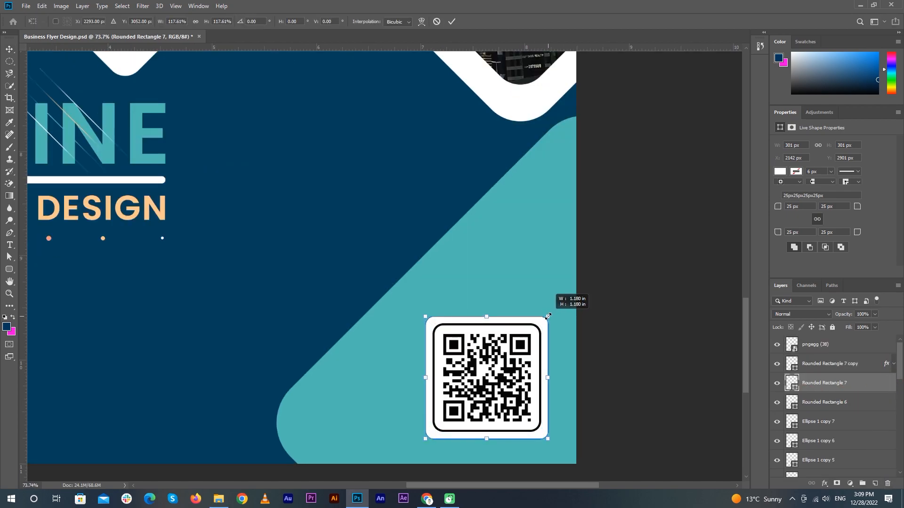
pyautogui.press('Return')
# Group the QR code with its white frames and name the group QR CODE
pyautogui.keyDown('ctrl'); pyautogui.click(832, 348); pyautogui.keyUp('ctrl')
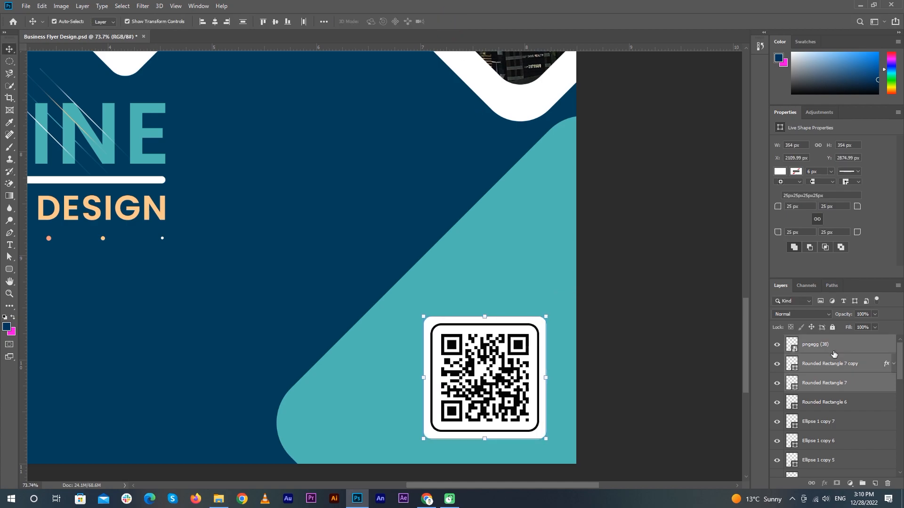
pyautogui.hotkey('ctrl', 'g')
pyautogui.doubleClick(813, 344)
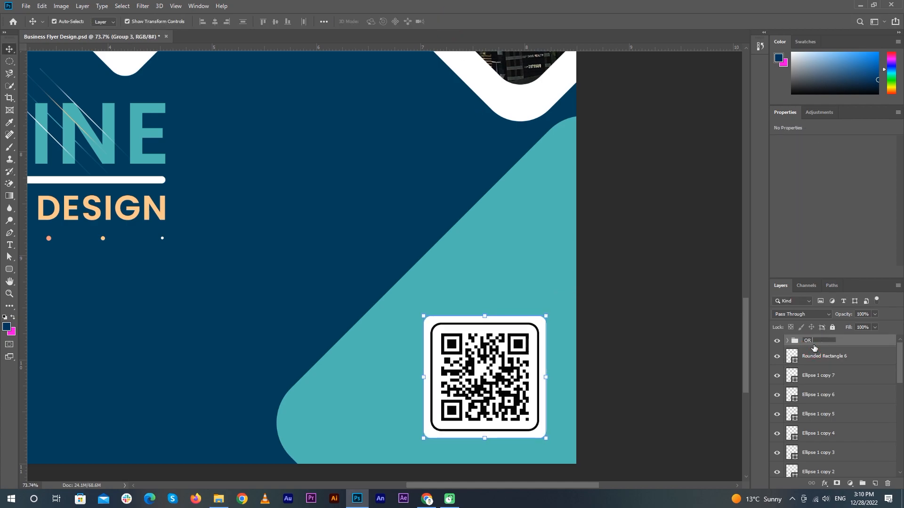
pyautogui.click(651, 346)
pyautogui.scroll(-3, 664, 318)
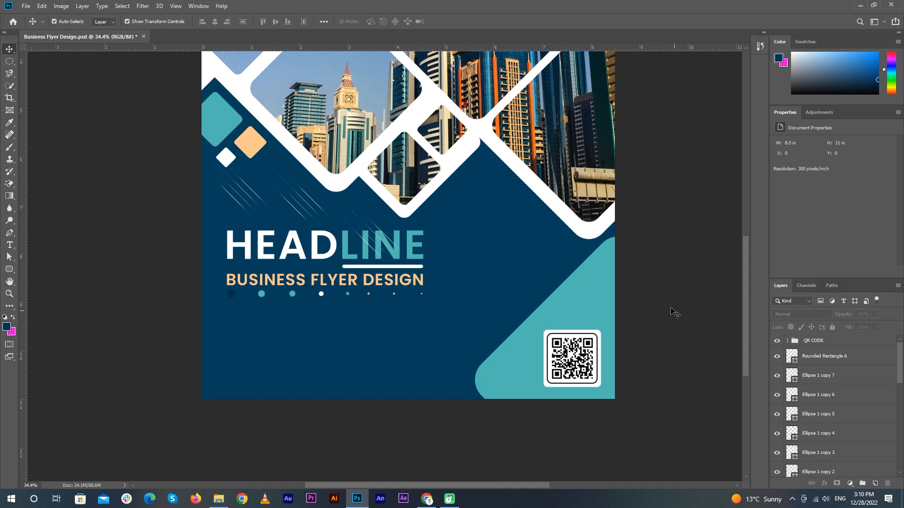
# Set up the Type tool with white colour, 8 pt size and Light weight
pyautogui.click(10, 245)
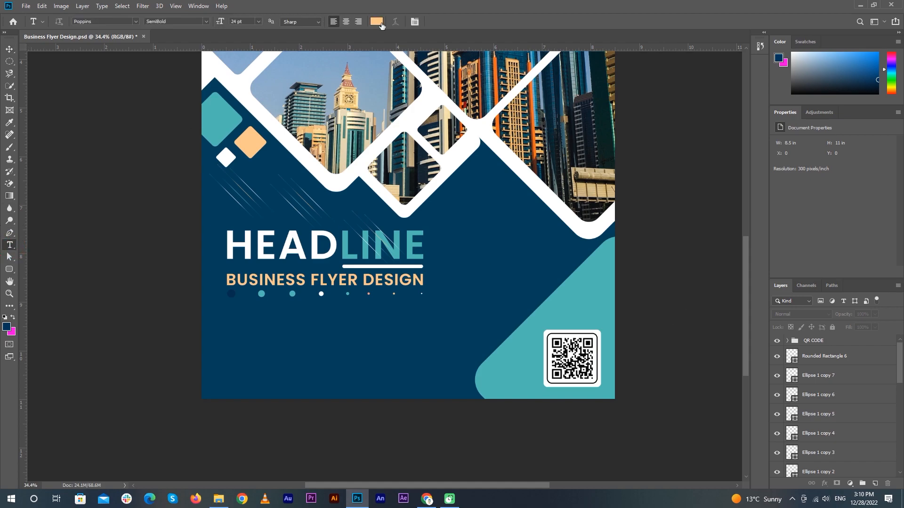
pyautogui.click(375, 21)
pyautogui.moveTo(610, 275); pyautogui.dragTo(587, 251)
pyautogui.click(783, 249)
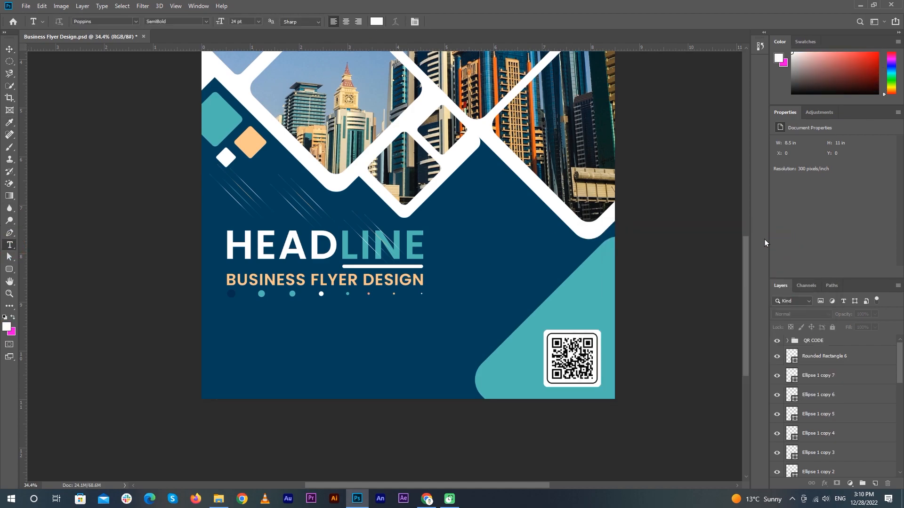
pyautogui.click(259, 22)
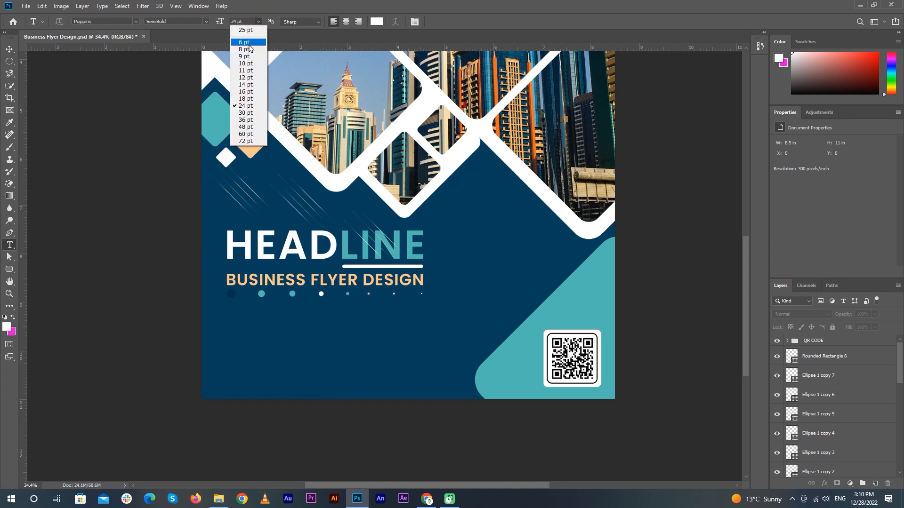
pyautogui.click(251, 49)
pyautogui.click(205, 21)
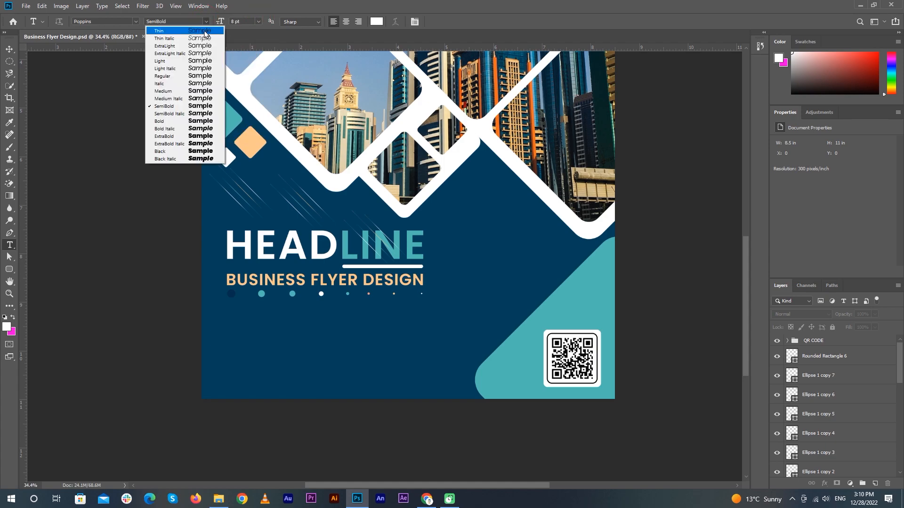
pyautogui.click(201, 61)
# Add a placeholder paragraph box beneath the dots and shift it slightly left
pyautogui.moveTo(311, 360); pyautogui.dragTo(430, 399)
pyautogui.click(449, 22)
pyautogui.press('v')
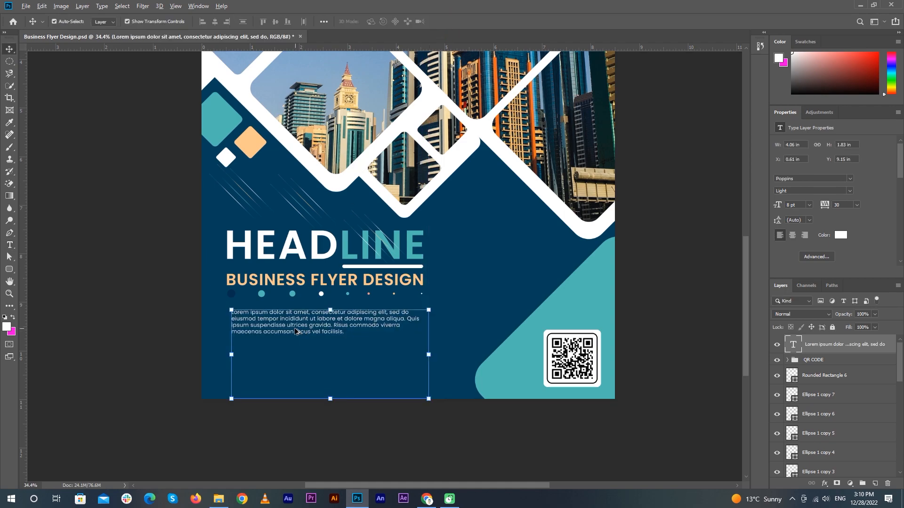
pyautogui.scroll(8, 296, 330)
pyautogui.moveTo(307, 307); pyautogui.dragTo(303, 309)
pyautogui.scroll(-5, 607, 238)
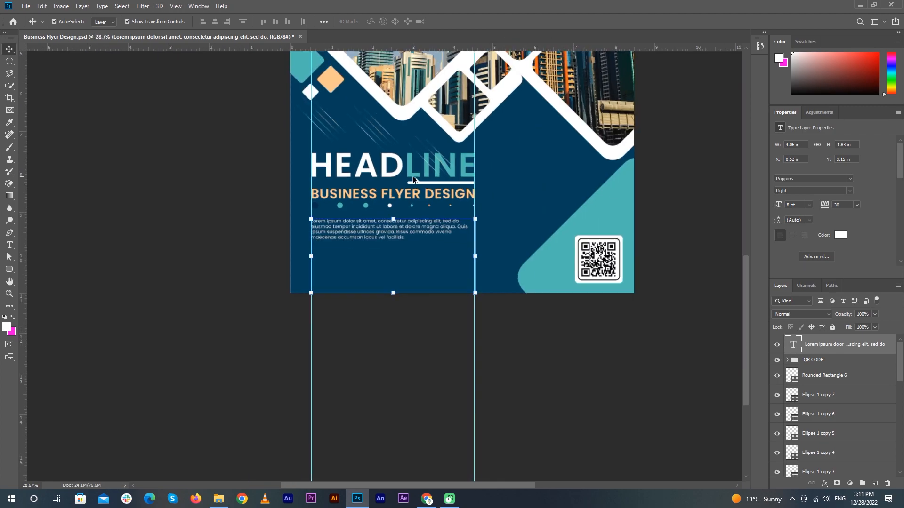
pyautogui.click(612, 242)
# Group the eight dot layers as cIRCLE and nudge the dot row down
pyautogui.scroll(11, 335, 378)
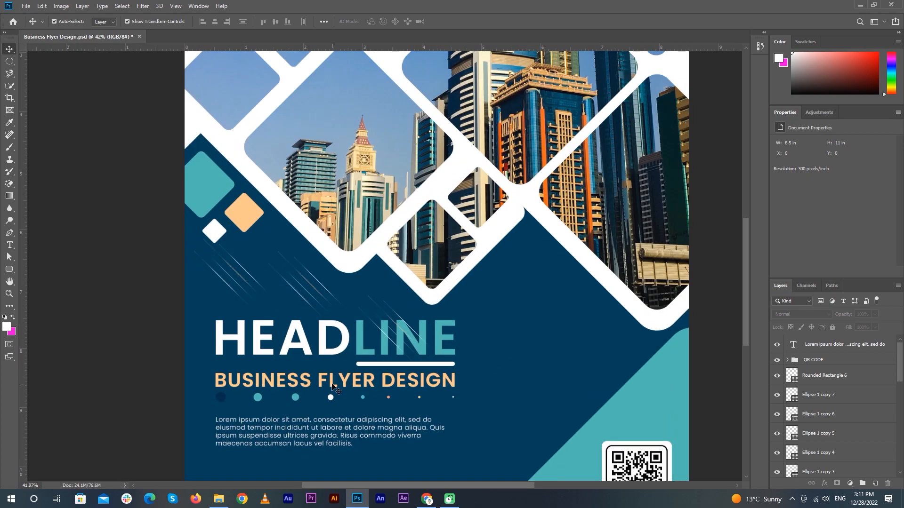
pyautogui.moveTo(348, 377); pyautogui.dragTo(367, 292)
pyautogui.click(423, 314)
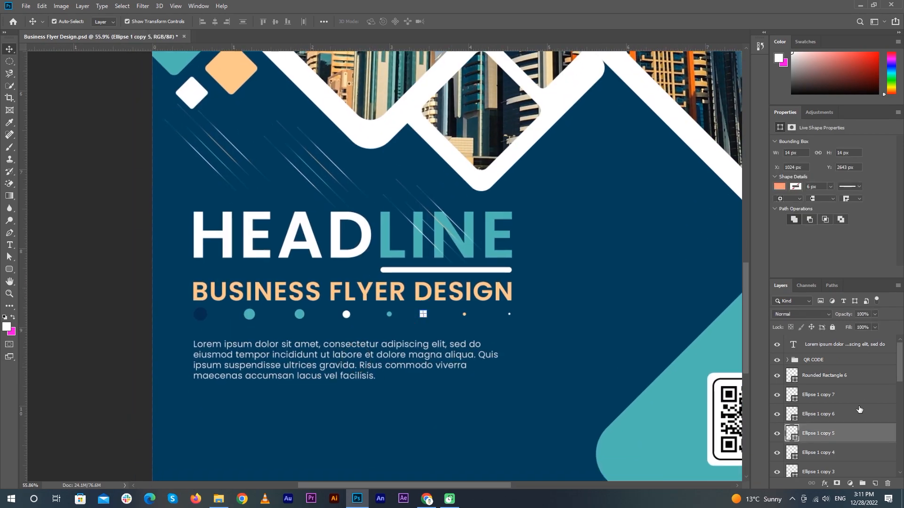
pyautogui.click(822, 395)
pyautogui.scroll(-4, 822, 400)
pyautogui.keyDown('shift'); pyautogui.click(833, 433); pyautogui.keyUp('shift')
pyautogui.hotkey('ctrl', 'g')
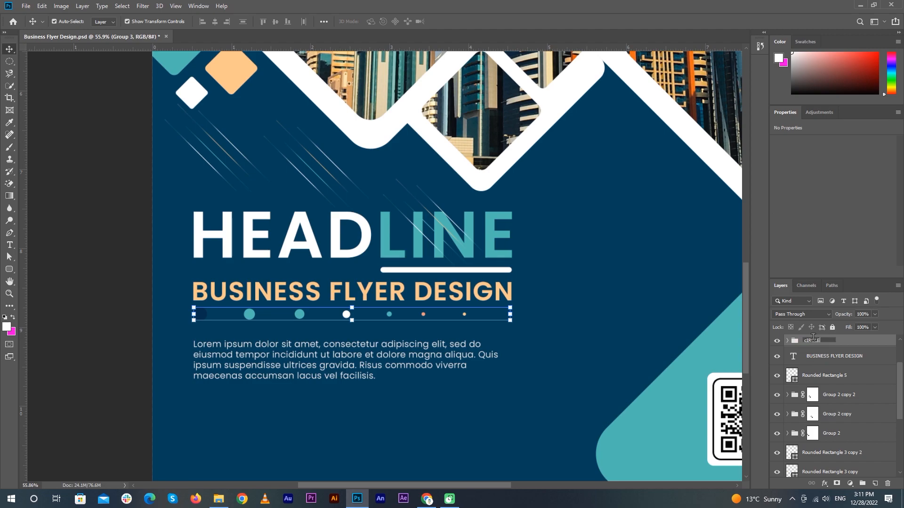
pyautogui.press('Down')
pyautogui.press('Down')
pyautogui.press('Down')
pyautogui.press('Down')
pyautogui.press('Down')
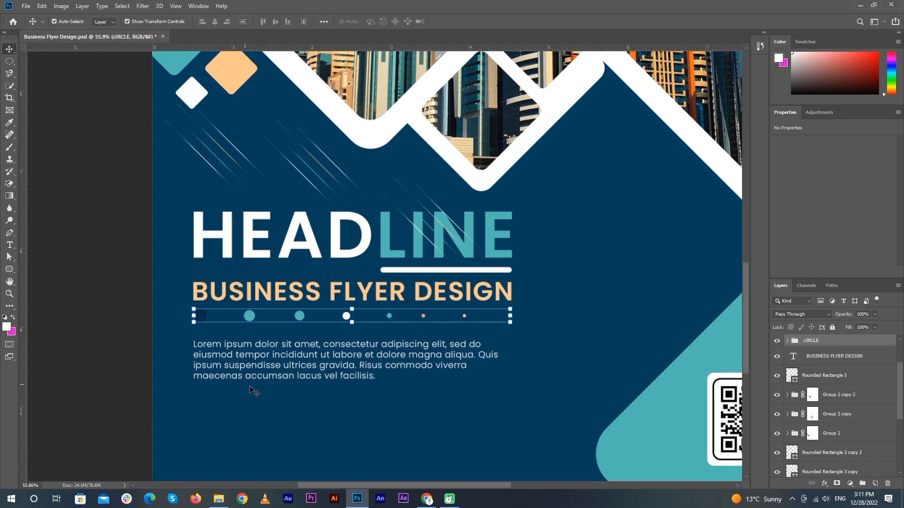
# Nudge the paragraph up toward the dots and enlarge it to 12 pt
pyautogui.click(306, 368)
pyautogui.press('Up')
pyautogui.press('Up')
pyautogui.press('Up')
pyautogui.press('Up')
pyautogui.press('Up')
pyautogui.press('Up')
pyautogui.press('Up')
pyautogui.press('Up')
pyautogui.press('Up')
pyautogui.press('Up')
pyautogui.press('Up')
pyautogui.press('Up')
pyautogui.press('Up')
pyautogui.press('Up')
pyautogui.press('Up')
pyautogui.press('Up')
pyautogui.press('Up')
pyautogui.press('Up')
pyautogui.press('Up')
pyautogui.press('Up')
pyautogui.press('Up')
pyautogui.press('Up')
pyautogui.press('Up')
pyautogui.hotkey('ctrl', '-')
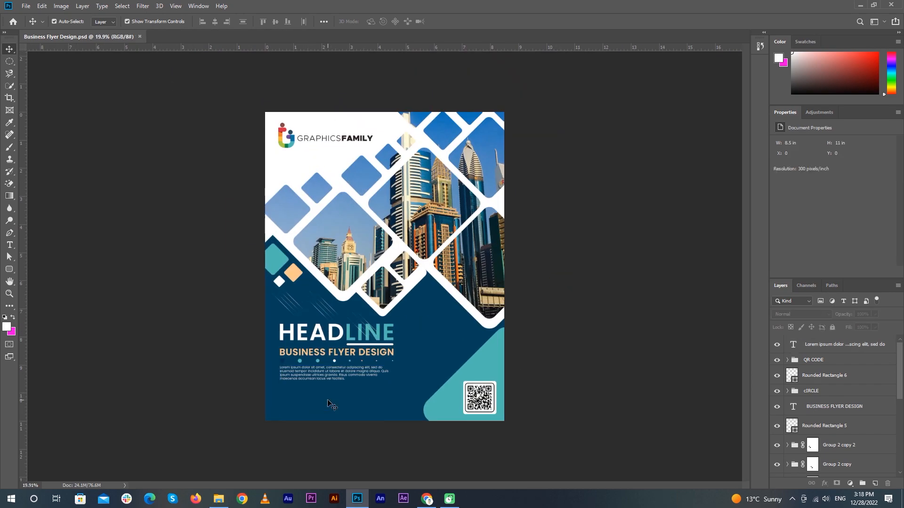
pyautogui.scroll(8, 328, 403)
pyautogui.moveTo(328, 404); pyautogui.dragTo(340, 310)
pyautogui.click(348, 325)
pyautogui.click(809, 205)
pyautogui.click(801, 247)
pyautogui.click(809, 206)
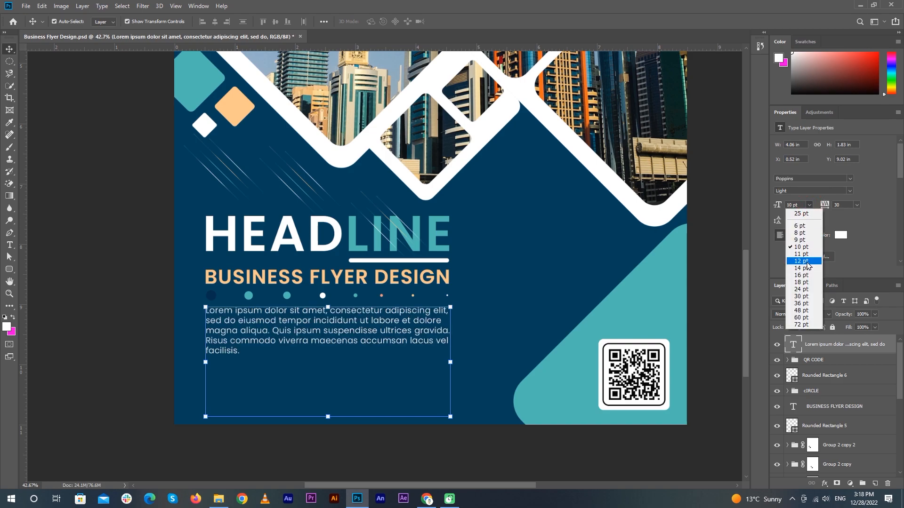
pyautogui.click(801, 261)
pyautogui.click(79, 318)
# Draw a wide white rounded bar below the paragraph with guides shown
pyautogui.click(11, 269)
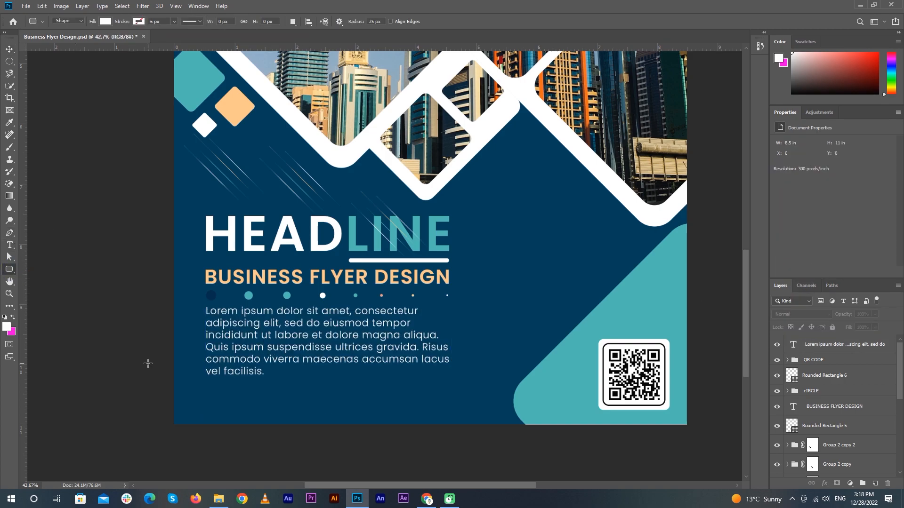
pyautogui.hotkey('ctrl', ';')
pyautogui.scroll(6, 230, 376)
pyautogui.moveTo(239, 386); pyautogui.dragTo(212, 320)
pyautogui.moveTo(149, 329); pyautogui.dragTo(397, 362)
pyautogui.hotkey('ctrl', '0')
pyautogui.press('v')
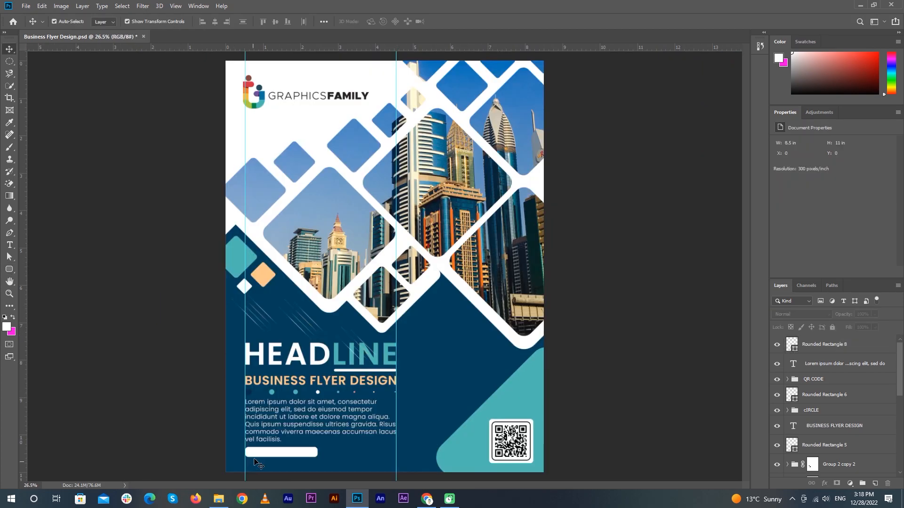
# Reposition the white rounded bar so it ends 2 px lower
pyautogui.click(673, 292)
pyautogui.scroll(3, 282, 407)
pyautogui.scroll(4, 299, 401)
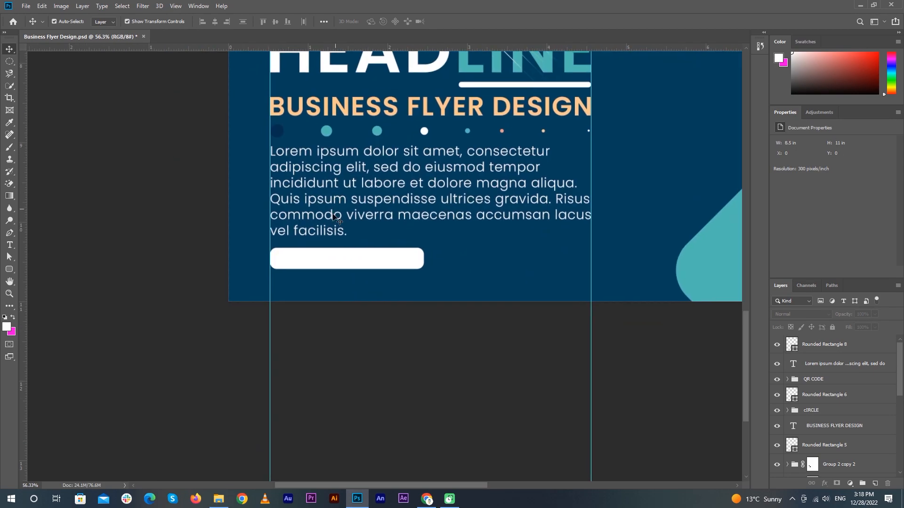
pyautogui.click(278, 267)
pyautogui.press('Up')
pyautogui.press('Up')
pyautogui.press('Up')
pyautogui.press('Up')
pyautogui.press('Up')
pyautogui.press('Up')
pyautogui.press('Up')
pyautogui.press('Up')
pyautogui.press('Up')
pyautogui.press('Down')
pyautogui.press('Down')
pyautogui.press('Down')
pyautogui.press('Down')
pyautogui.press('Down')
pyautogui.press('Down')
pyautogui.press('Down')
pyautogui.press('Down')
pyautogui.press('Down')
pyautogui.press('Down')
pyautogui.press('Down')
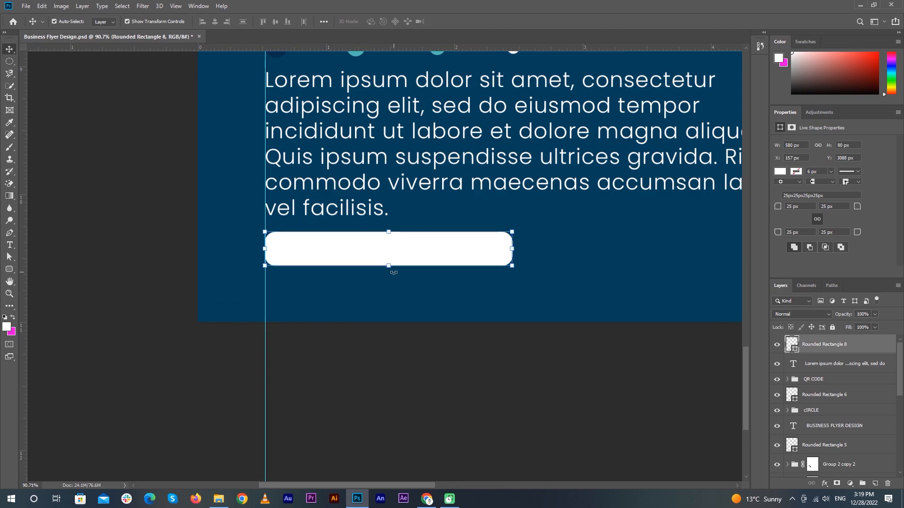
pyautogui.click(425, 376)
# Duplicate the BUSINESS FLYER DESIGN text down onto the white bar with tracking 0
pyautogui.scroll(-5, 197, 252)
pyautogui.moveTo(312, 103); pyautogui.dragTo(317, 266)
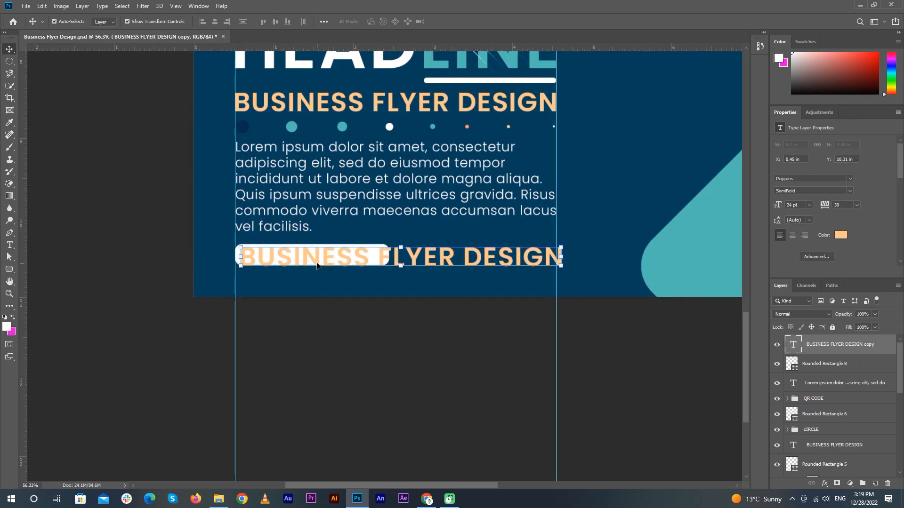
pyautogui.write('0')
pyautogui.press('Return')
pyautogui.press('t')
pyautogui.click(460, 251)
pyautogui.hotkey('ctrl', 'a')
pyautogui.write('WWW')
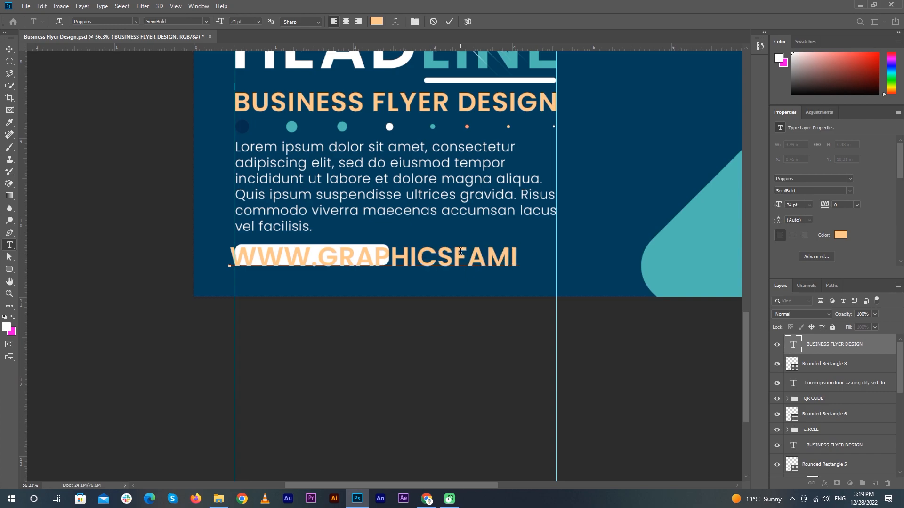
pyautogui.write('.GRAPHICSFAMILY.COM')
pyautogui.click(449, 22)
pyautogui.press('v')
pyautogui.click(809, 205)
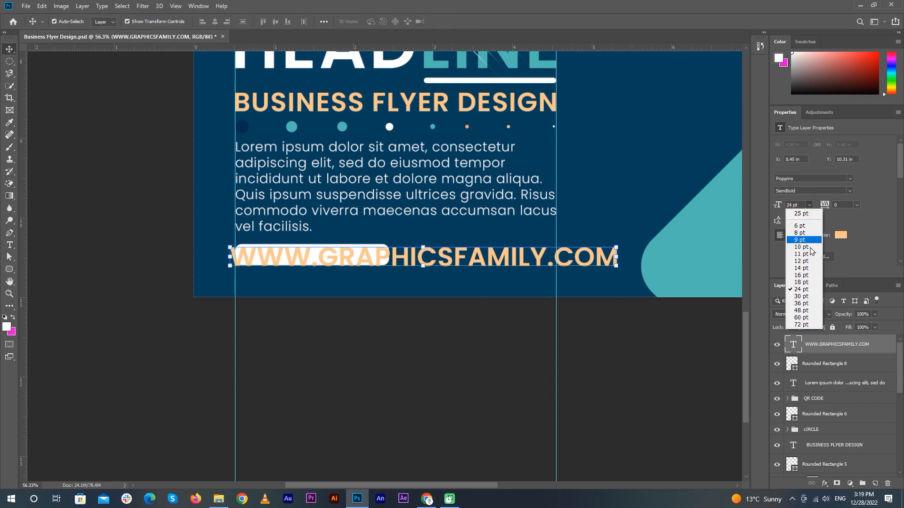
pyautogui.click(809, 275)
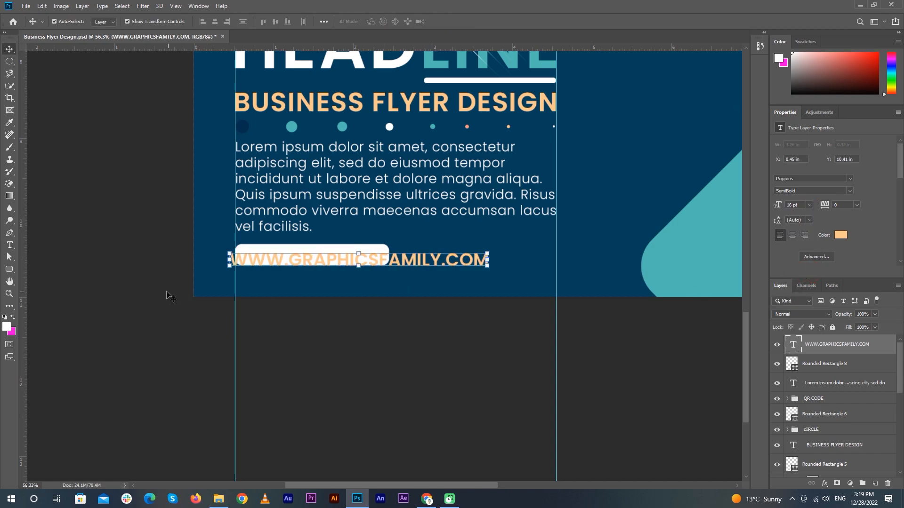
# Move the website text onto the white bar and select both for centring
pyautogui.click(134, 354)
pyautogui.scroll(6, 311, 260)
pyautogui.moveTo(311, 265); pyautogui.dragTo(328, 256)
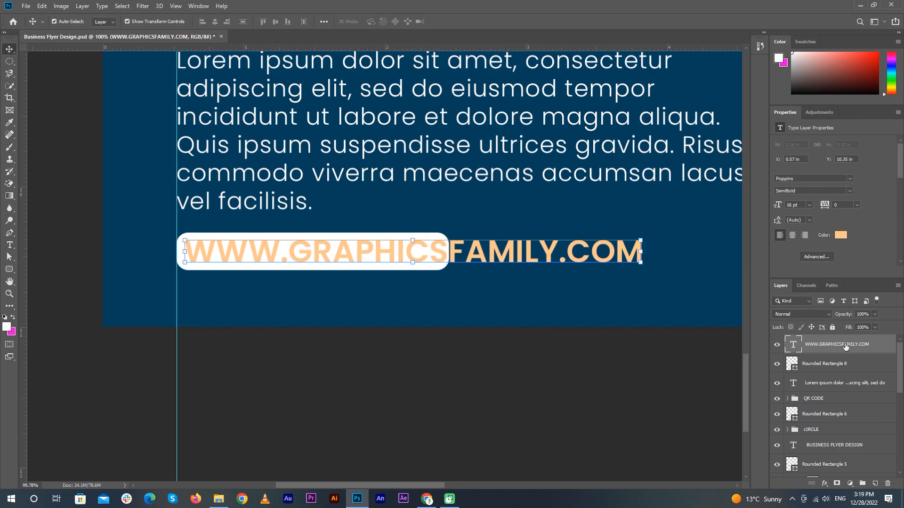
pyautogui.keyDown('shift'); pyautogui.click(833, 364); pyautogui.keyUp('shift')
# Widen the white bar behind the web address evenly to 1040 px
pyautogui.click(215, 22)
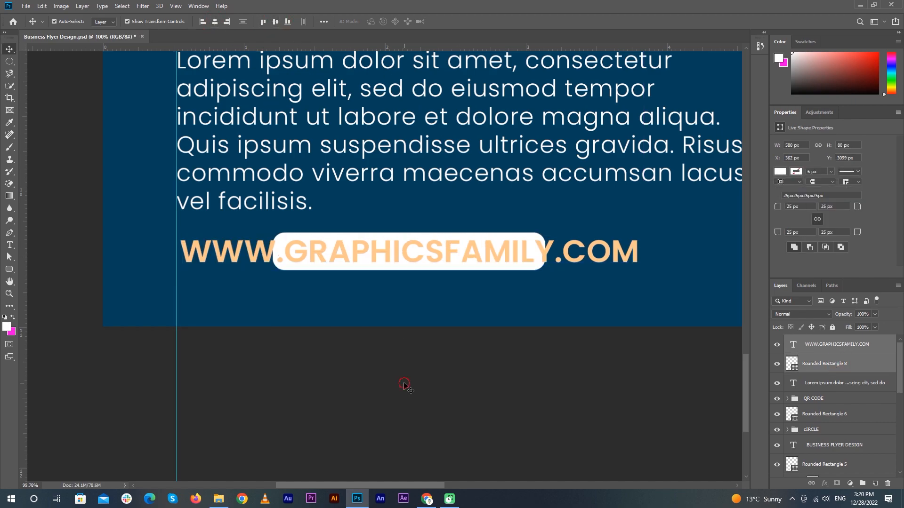
pyautogui.click(408, 384)
pyautogui.click(469, 267)
pyautogui.moveTo(547, 250); pyautogui.dragTo(654, 249)
pyautogui.press('Return')
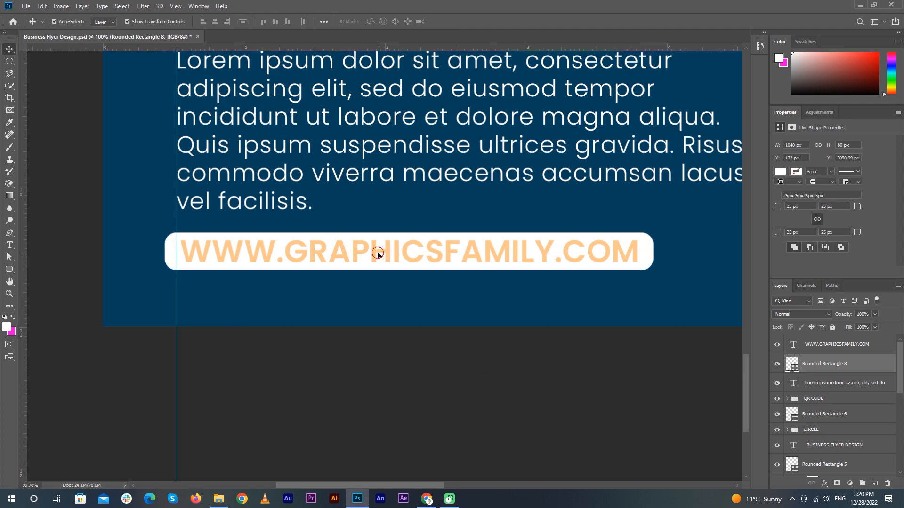
# Nudge the white bar and website text right until they meet the guide
pyautogui.keyDown('shift'); pyautogui.click(377, 256); pyautogui.keyUp('shift')
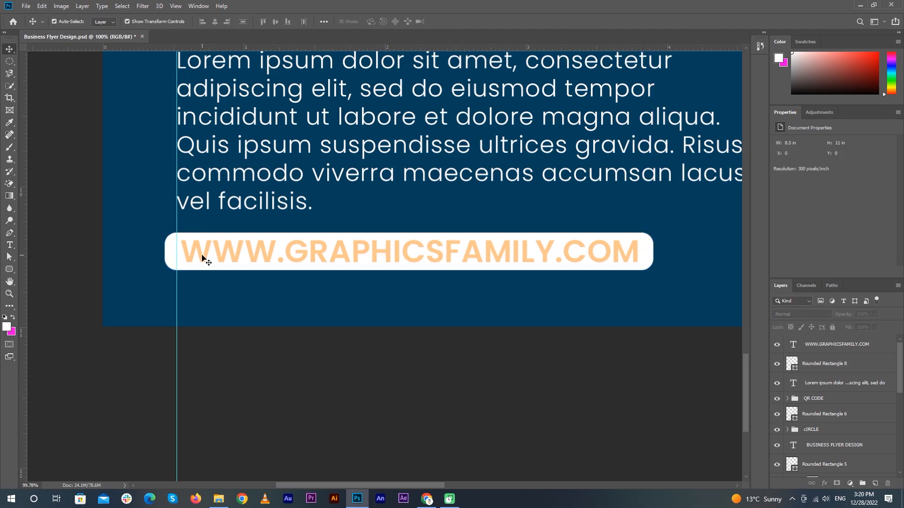
pyautogui.scroll(2, 232, 252)
pyautogui.hotkey('shift', 'Right')
pyautogui.hotkey('shift', 'Right')
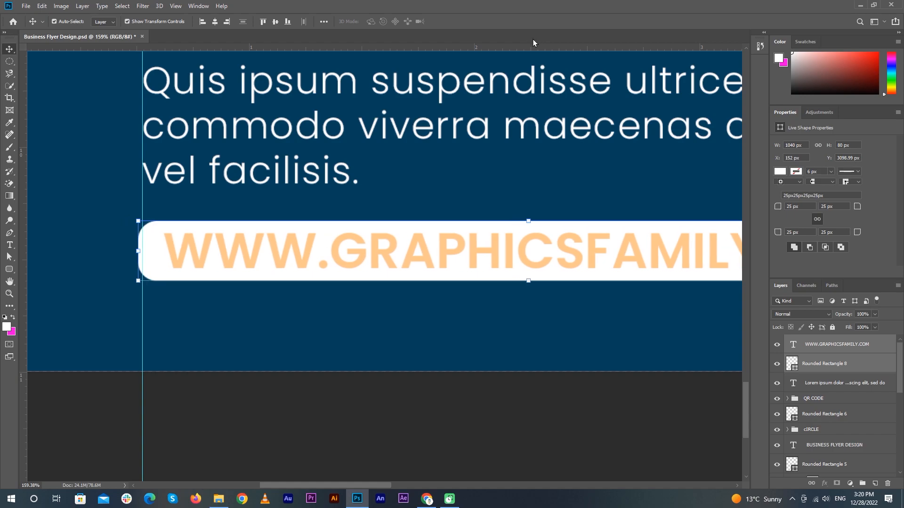
pyautogui.press('Right')
pyautogui.press('Right')
pyautogui.press('Right')
pyautogui.press('Right')
pyautogui.click(414, 408)
# Check the white bar and website text layers on the repositioned banner
pyautogui.scroll(-1, 414, 408)
pyautogui.scroll(-4, 414, 413)
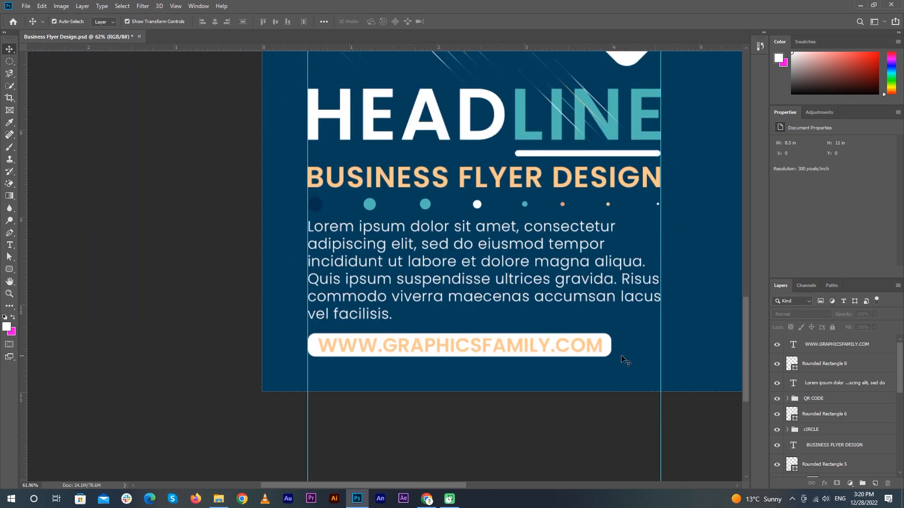
pyautogui.click(607, 350)
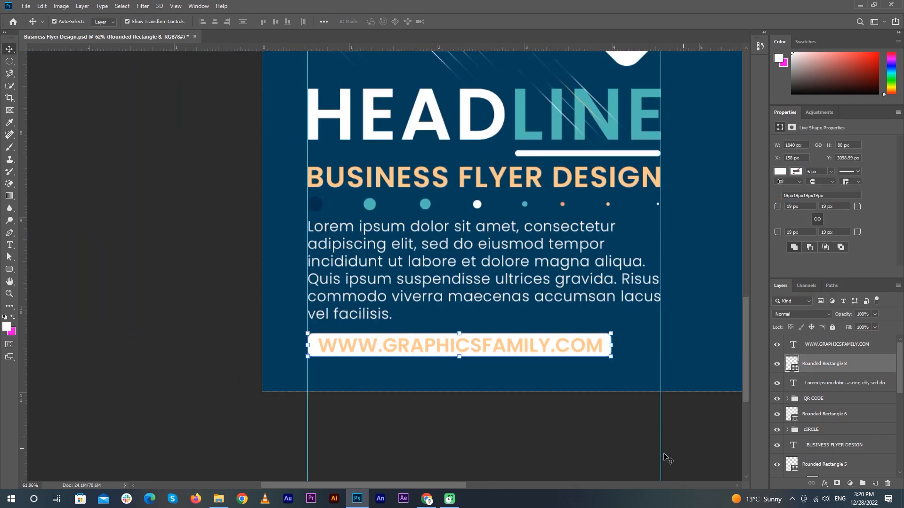
pyautogui.click(698, 449)
pyautogui.scroll(-4, 466, 361)
pyautogui.click(541, 359)
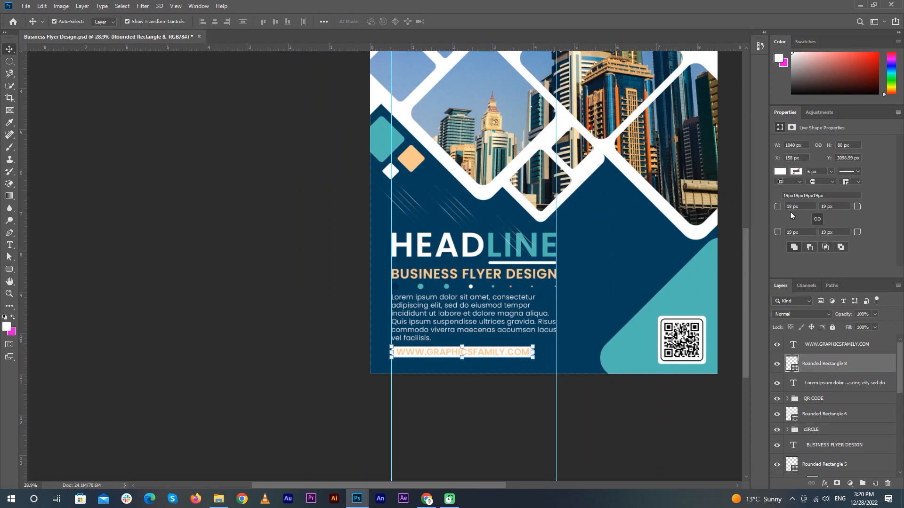
pyautogui.click(271, 295)
pyautogui.moveTo(505, 384); pyautogui.dragTo(424, 337)
pyautogui.click(845, 365)
pyautogui.keyDown('shift'); pyautogui.click(852, 347); pyautogui.keyUp('shift')
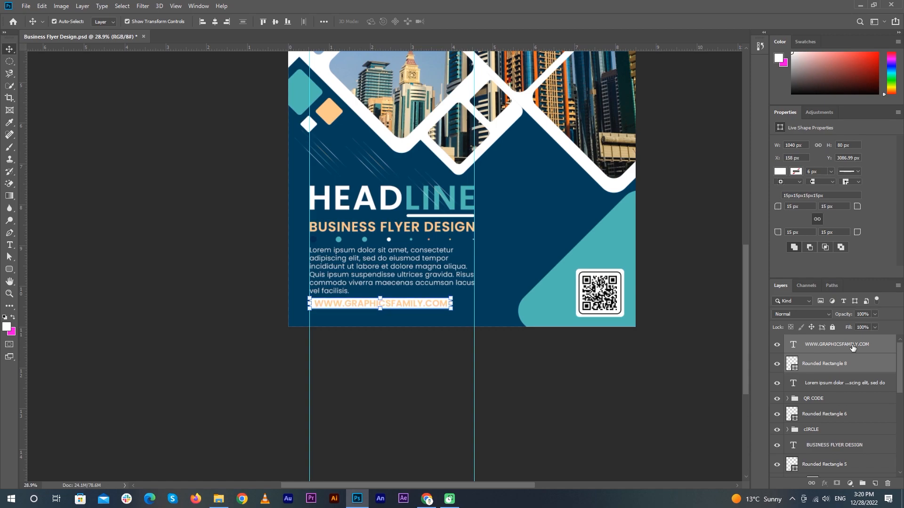
pyautogui.click(640, 395)
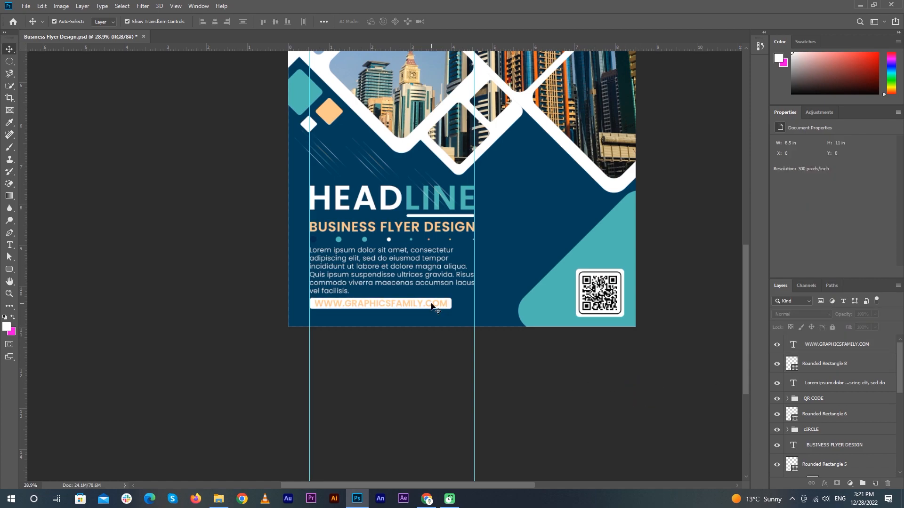
# Make the website address text dark navy #003c58, sampled from the background
pyautogui.doubleClick(431, 306)
pyautogui.click(843, 235)
pyautogui.click(525, 261)
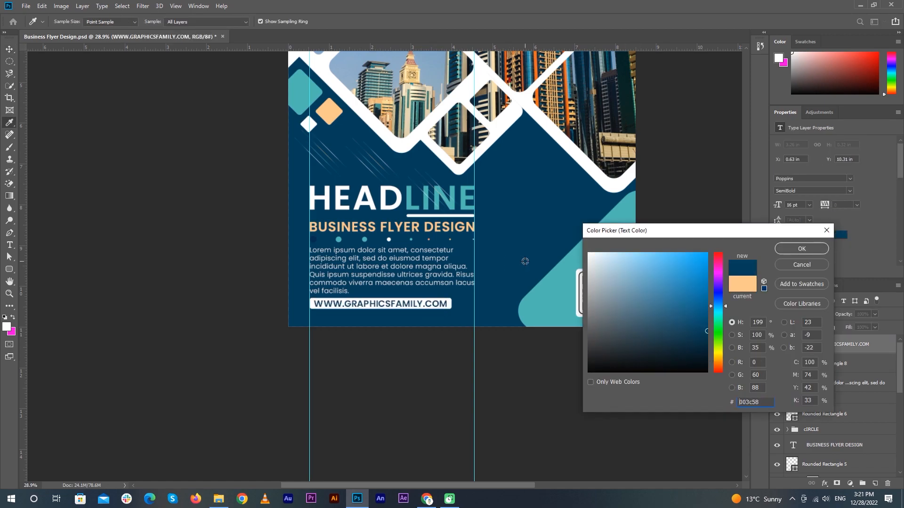
pyautogui.click(814, 250)
pyautogui.click(548, 390)
pyautogui.scroll(-4, 542, 390)
pyautogui.scroll(9, 390, 446)
pyautogui.moveTo(392, 455); pyautogui.dragTo(450, 401)
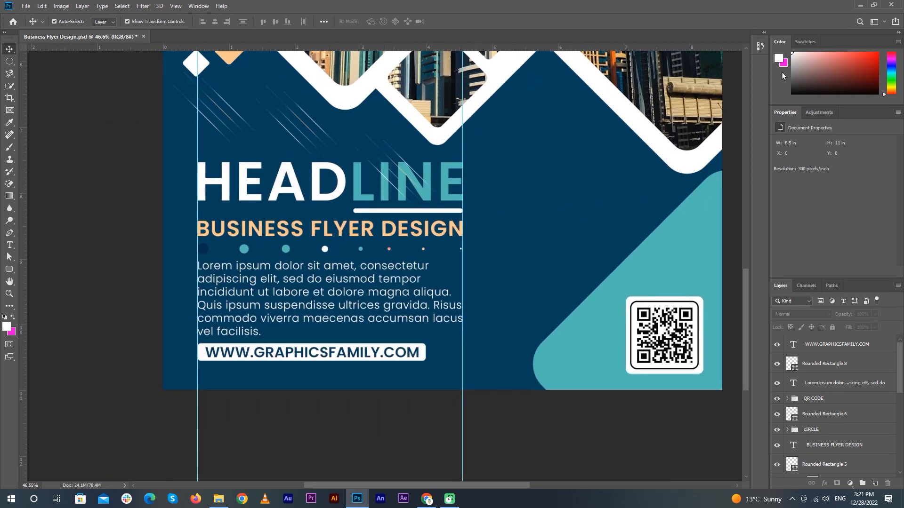
# Open the Downloads folder in a maximised File Explorer window
pyautogui.click(860, 5)
pyautogui.doubleClick(27, 27)
pyautogui.click(806, 156)
pyautogui.doubleClick(489, 73)
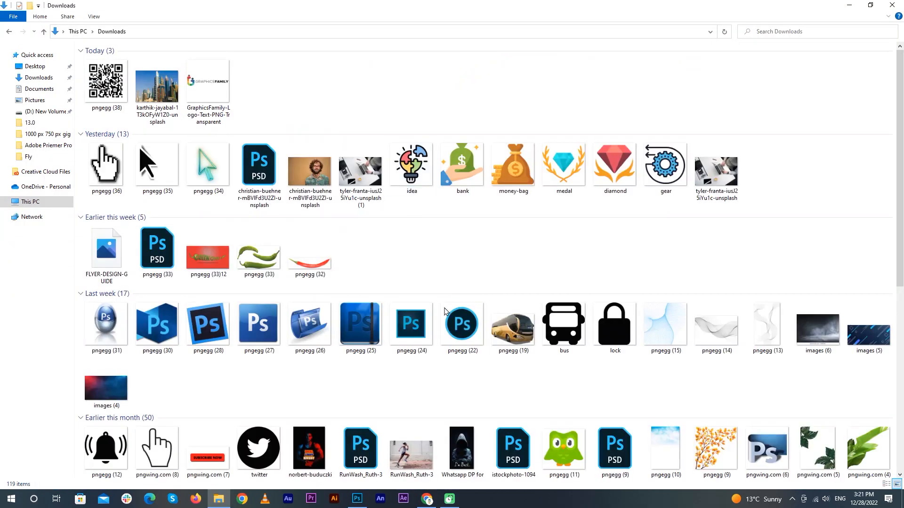
pyautogui.scroll(-15, 423, 260)
# Select the global, Twitter, YouTube, Instagram and Facebook icons and drag them into the flyer
pyautogui.click(106, 371)
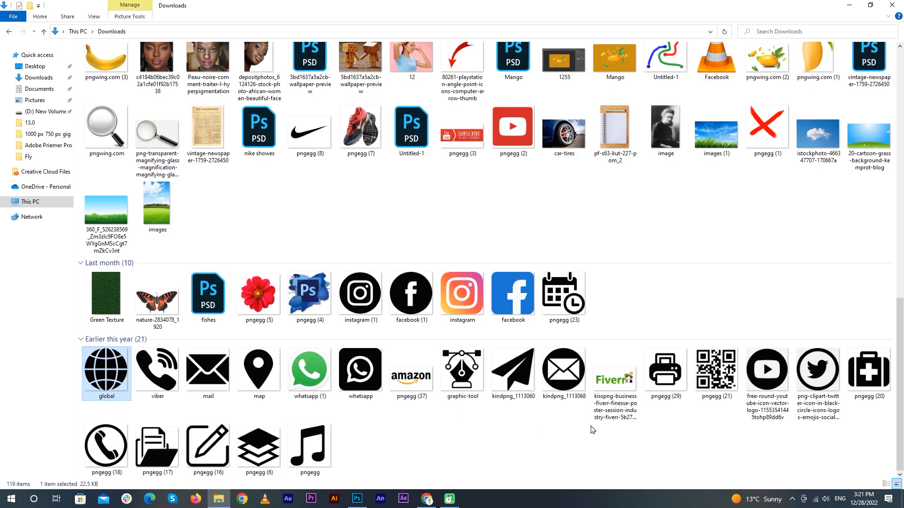
pyautogui.keyDown('ctrl'); pyautogui.click(816, 383); pyautogui.keyUp('ctrl')
pyautogui.keyDown('ctrl'); pyautogui.click(763, 389); pyautogui.keyUp('ctrl')
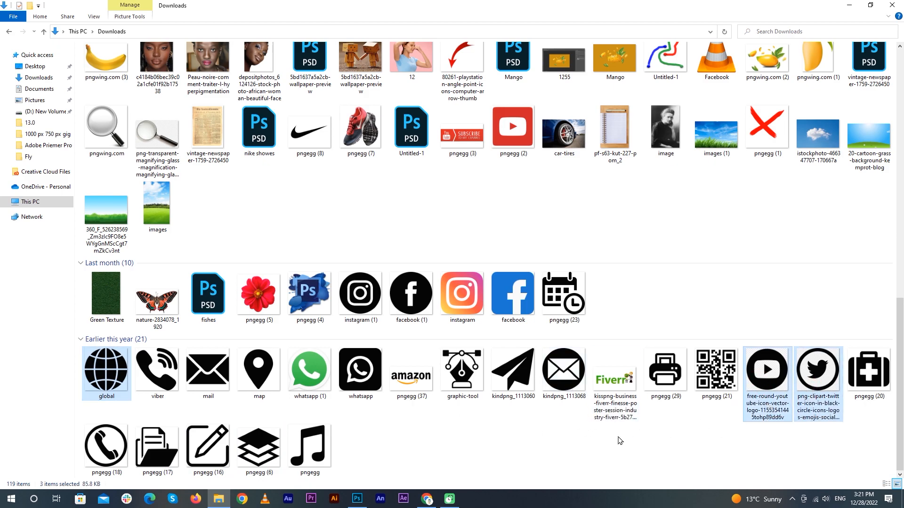
pyautogui.keyDown('ctrl'); pyautogui.click(360, 294); pyautogui.keyUp('ctrl')
pyautogui.keyDown('ctrl'); pyautogui.click(411, 294); pyautogui.keyUp('ctrl')
pyautogui.moveTo(101, 385); pyautogui.dragTo(382, 271)
# Commit the placed icons, hide the YouTube, global, Facebook and Instagram layers, and hide guides
pyautogui.scroll(-1, 382, 268)
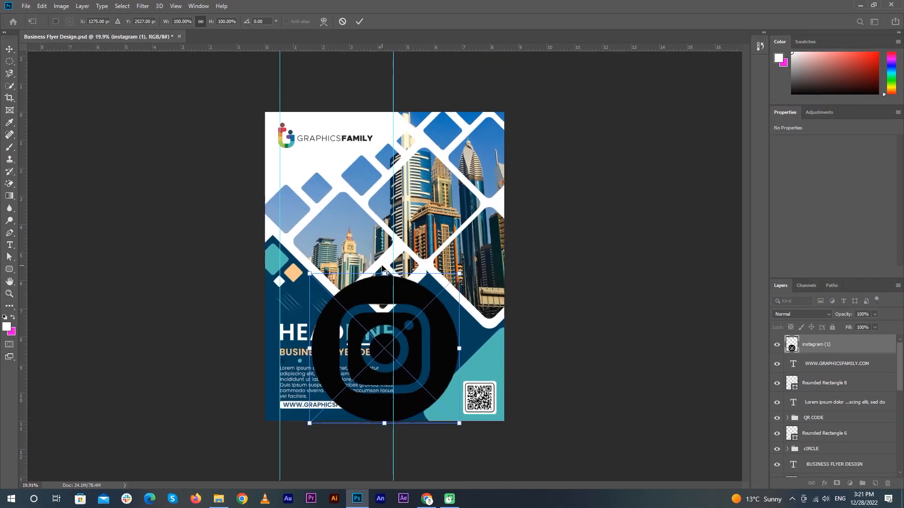
pyautogui.click(359, 23)
pyautogui.click(359, 23)
pyautogui.click(359, 23)
pyautogui.click(360, 23)
pyautogui.click(360, 22)
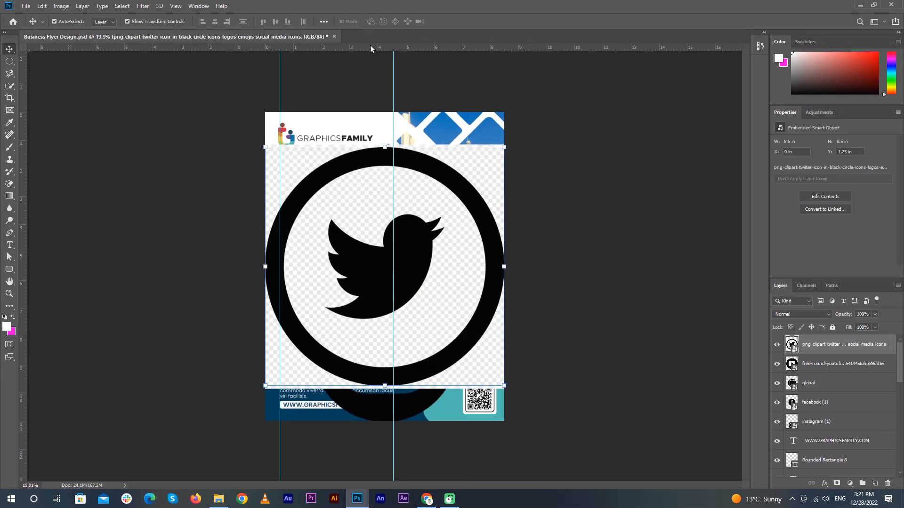
pyautogui.moveTo(777, 366); pyautogui.dragTo(775, 425)
pyautogui.hotkey('ctrl', ';')
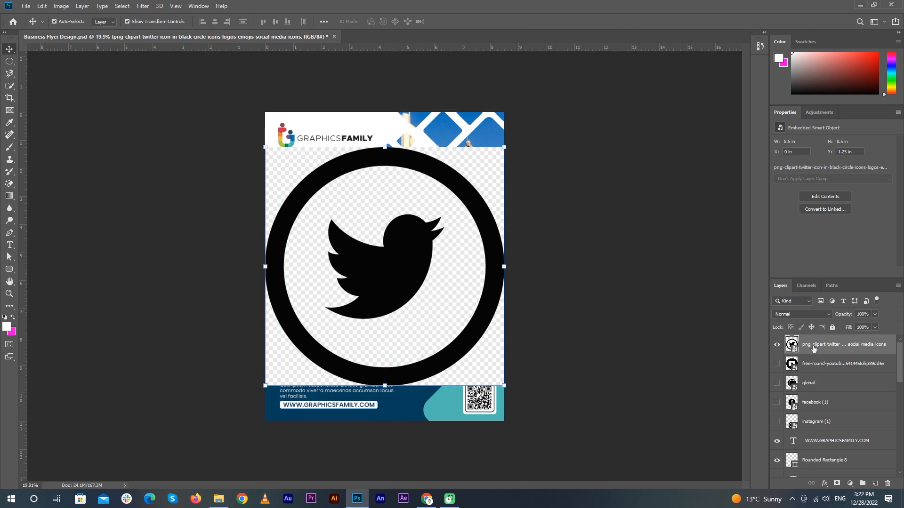
# Rename the Twitter layer to TWITER, then scale it down and move it up-right
pyautogui.write('ER')
pyautogui.press('Return')
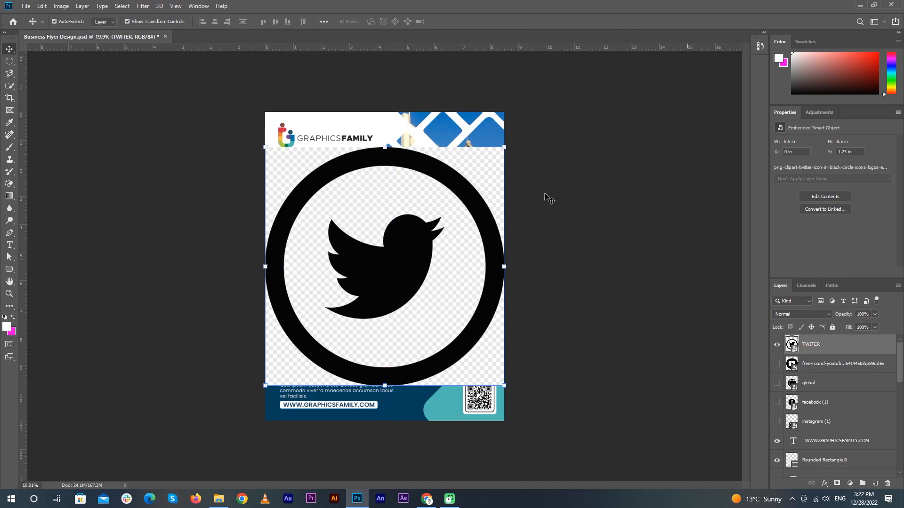
pyautogui.moveTo(504, 148); pyautogui.dragTo(421, 231)
pyautogui.moveTo(382, 294); pyautogui.dragTo(437, 269)
pyautogui.click(362, 23)
pyautogui.click(621, 307)
# Rasterize the Twitter layer and Magic Erase its white inner area and corners
pyautogui.press('e')
pyautogui.rightClick(810, 344)
pyautogui.click(702, 255)
pyautogui.click(394, 244)
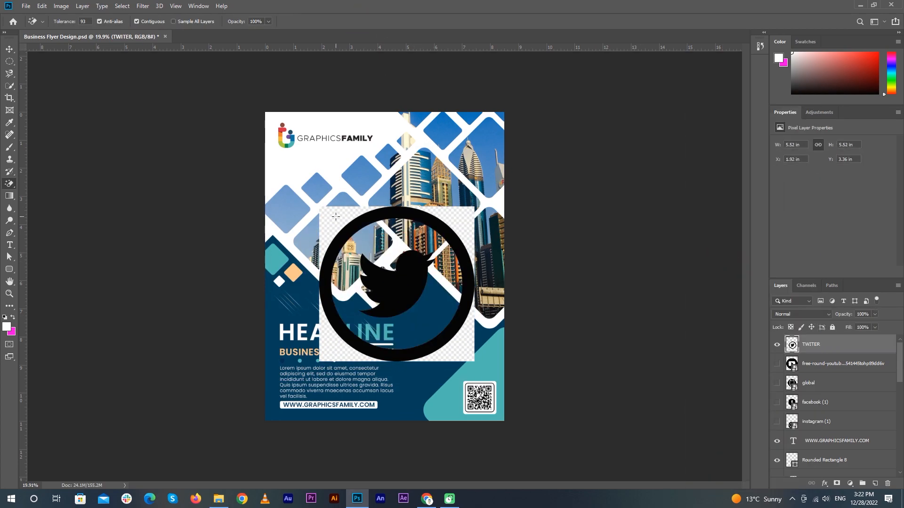
pyautogui.click(348, 222)
pyautogui.click(465, 214)
pyautogui.rightClick(9, 185)
pyautogui.click(59, 202)
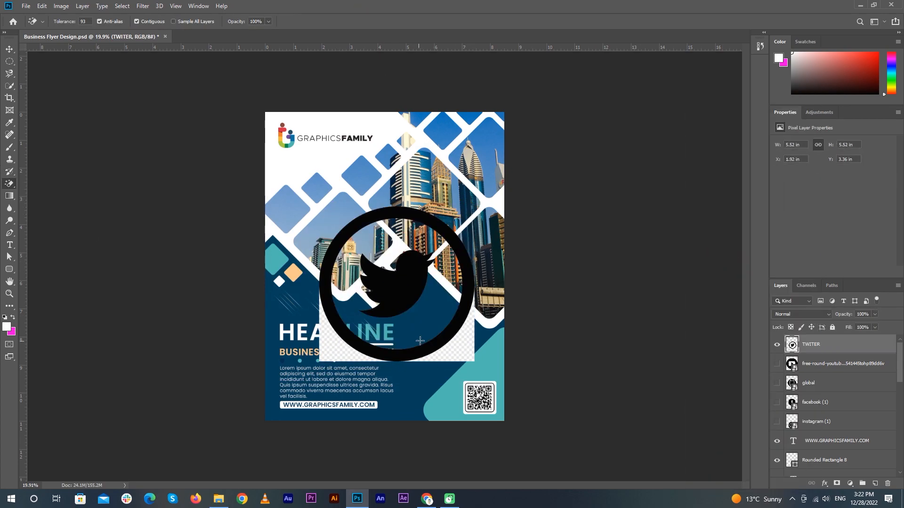
pyautogui.click(461, 352)
pyautogui.click(330, 348)
pyautogui.press('v')
pyautogui.rightClick(826, 346)
pyautogui.click(593, 310)
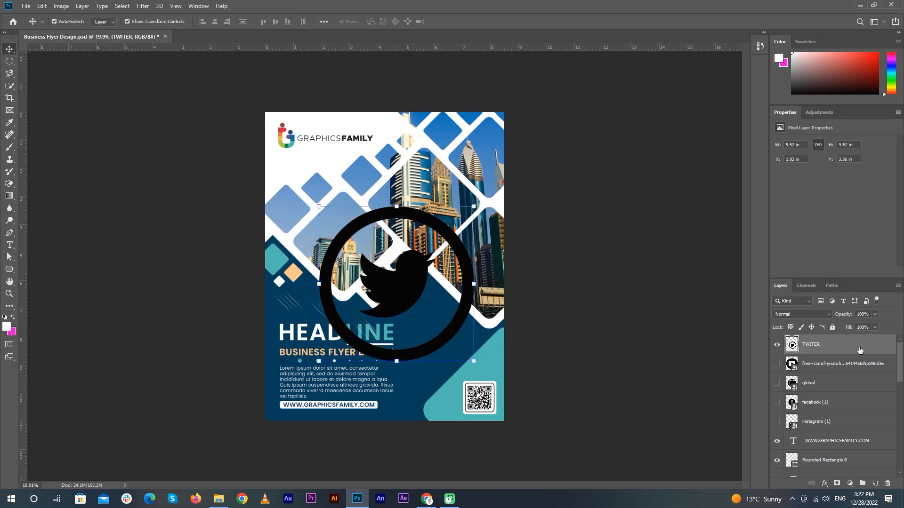
# Fill the Twitter logo with white and convert the layer to a Smart Object
pyautogui.keyDown('ctrl'); pyautogui.click(793, 345); pyautogui.keyUp('ctrl')
pyautogui.hotkey('alt', 'BackSpace')
pyautogui.rightClick(822, 346)
pyautogui.click(735, 219)
# Scale the Twitter logo to about 4.6% and place it just below the web address
pyautogui.moveTo(474, 206); pyautogui.dragTo(352, 328)
pyautogui.scroll(6, 346, 370)
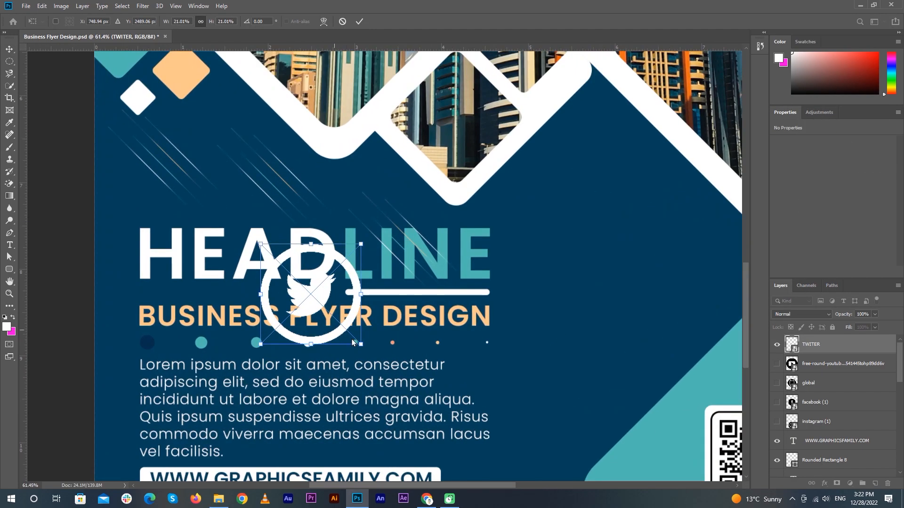
pyautogui.moveTo(348, 367); pyautogui.dragTo(396, 205)
pyautogui.moveTo(359, 127); pyautogui.dragTo(234, 319)
pyautogui.moveTo(285, 273); pyautogui.dragTo(229, 345)
pyautogui.moveTo(204, 362); pyautogui.dragTo(220, 352)
pyautogui.scroll(4, 220, 352)
pyautogui.scroll(8, 220, 352)
pyautogui.moveTo(334, 283); pyautogui.dragTo(443, 229)
pyautogui.moveTo(402, 185); pyautogui.dragTo(342, 245)
pyautogui.moveTo(302, 284); pyautogui.dragTo(260, 267)
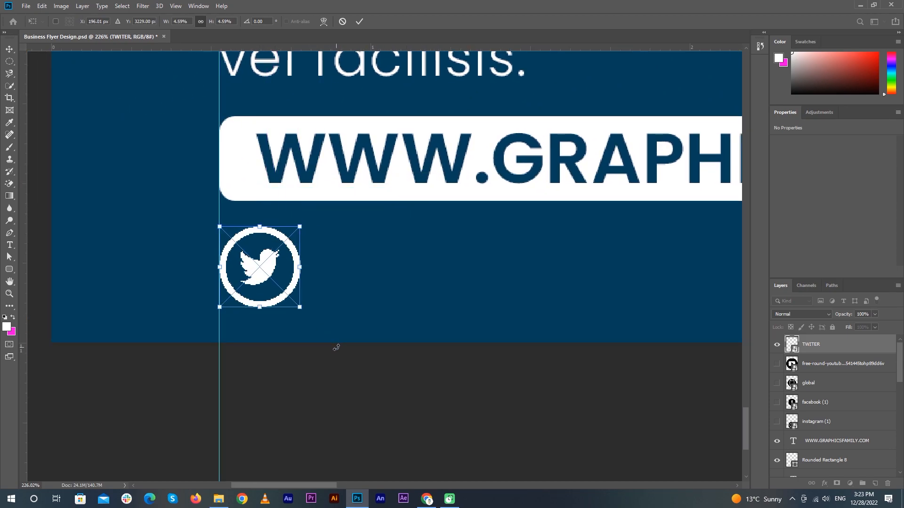
# Draw a small ellipse on the flyer and fill it peach
pyautogui.press('Return')
pyautogui.click(9, 270)
pyautogui.rightClick(9, 270)
pyautogui.click(45, 284)
pyautogui.moveTo(375, 276); pyautogui.dragTo(447, 308)
pyautogui.scroll(-5, 230, 161)
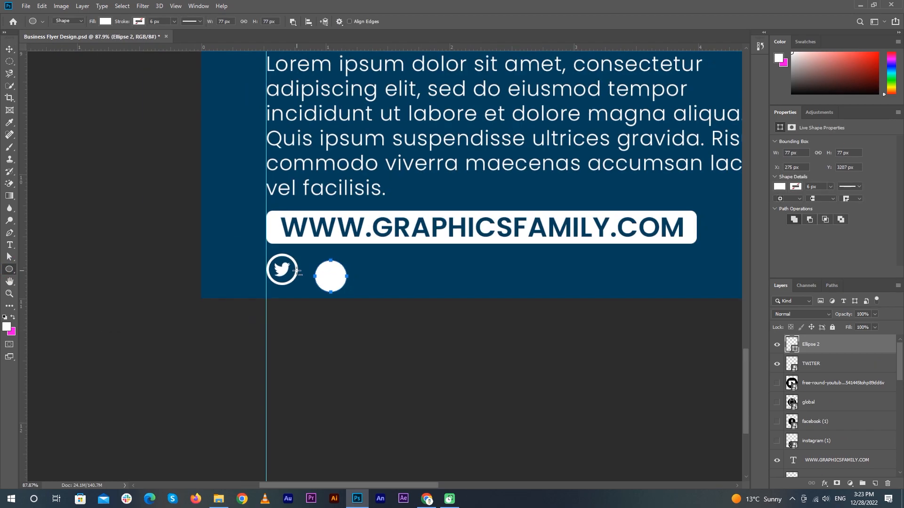
pyautogui.click(780, 186)
pyautogui.click(805, 235)
# Put the peach circle under the Twitter icon, enlarge it slightly, and centre both
pyautogui.press('v')
pyautogui.scroll(5, 320, 280)
pyautogui.moveTo(352, 248); pyautogui.dragTo(238, 232)
pyautogui.hotkey('ctrl', '[')
pyautogui.scroll(3, 238, 240)
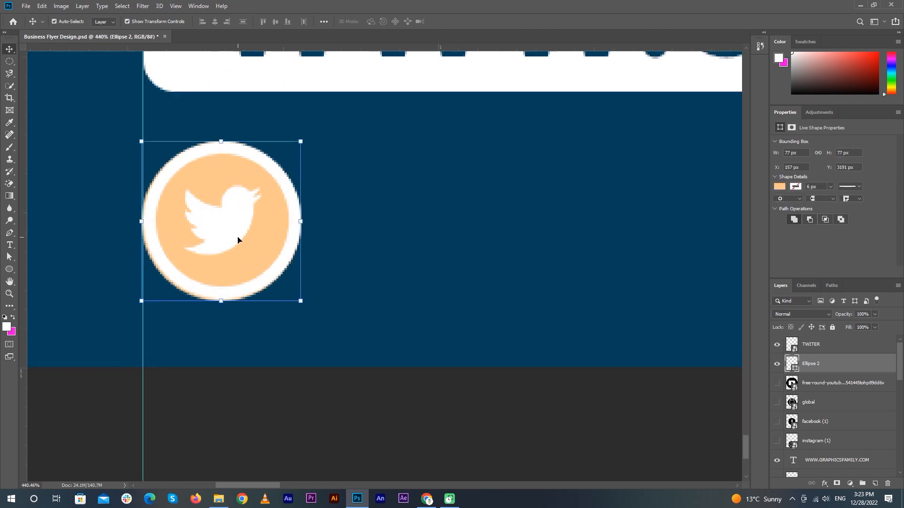
pyautogui.hotkey('ctrl', 't')
pyautogui.moveTo(302, 140); pyautogui.dragTo(318, 143)
pyautogui.press('Return')
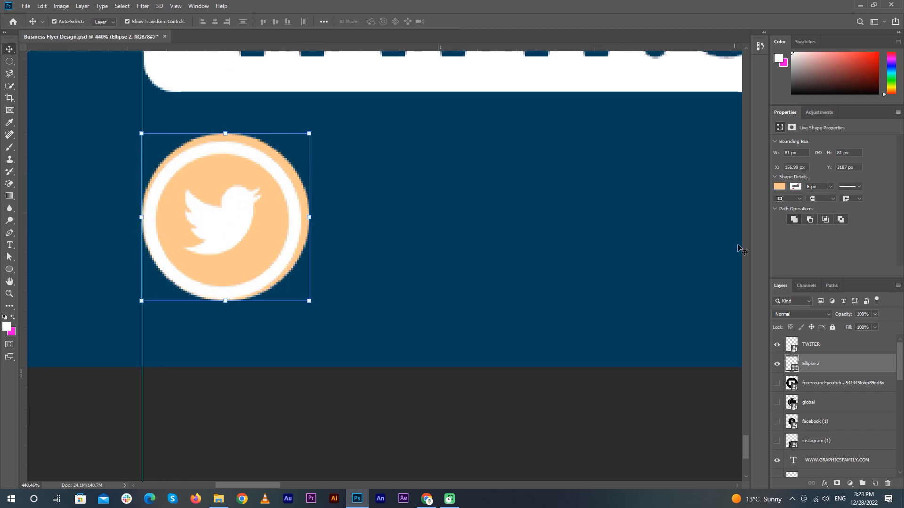
pyautogui.keyDown('shift'); pyautogui.click(810, 344); pyautogui.keyUp('shift')
pyautogui.click(214, 21)
pyautogui.click(276, 21)
pyautogui.click(403, 387)
# Shrink the Twitter icon to fit inside the circle and re-centre them
pyautogui.click(221, 226)
pyautogui.hotkey('ctrl', 't')
pyautogui.moveTo(305, 139); pyautogui.dragTo(292, 151)
pyautogui.press('Return')
pyautogui.keyDown('shift'); pyautogui.click(833, 364); pyautogui.keyUp('shift')
pyautogui.click(275, 22)
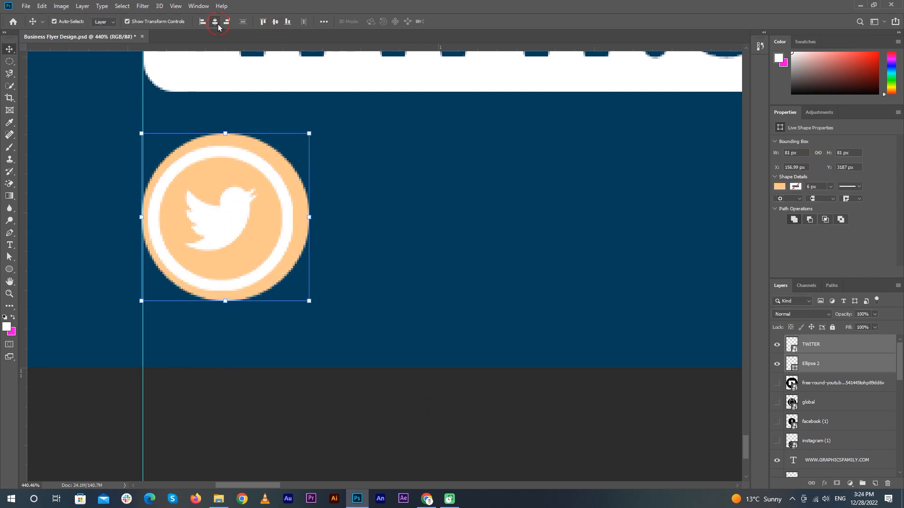
pyautogui.click(215, 22)
pyautogui.click(446, 407)
pyautogui.scroll(-7, 446, 407)
# Rasterize the TWITER layer and fill the bird with the flyer's navy
pyautogui.click(424, 390)
pyautogui.rightClick(810, 347)
pyautogui.click(753, 256)
pyautogui.press('x')
pyautogui.click(7, 327)
pyautogui.click(396, 218)
pyautogui.click(804, 251)
pyautogui.press('v')
pyautogui.scroll(2, 466, 440)
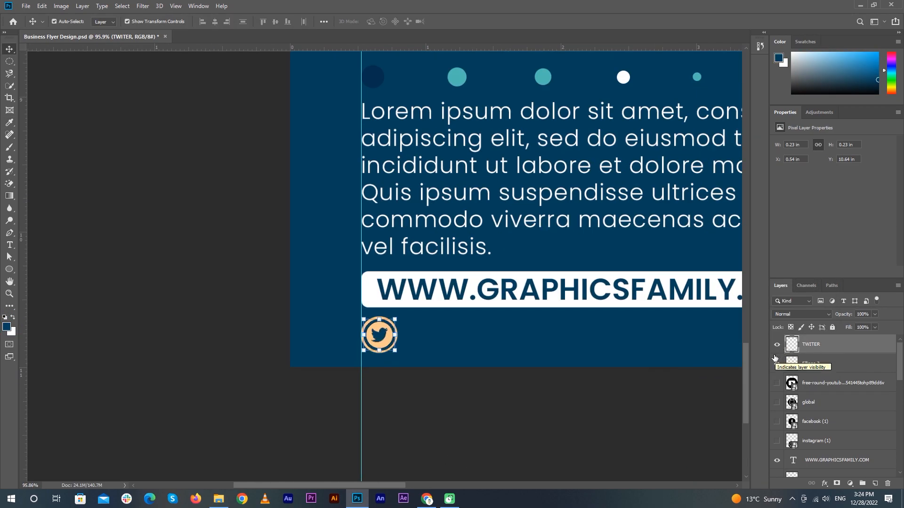
# Group the Twitter icon with its peach circle
pyautogui.click(333, 403)
pyautogui.scroll(-5, 333, 404)
pyautogui.click(811, 363)
pyautogui.keyDown('shift'); pyautogui.click(812, 345); pyautogui.keyUp('shift')
pyautogui.hotkey('ctrl', 'g')
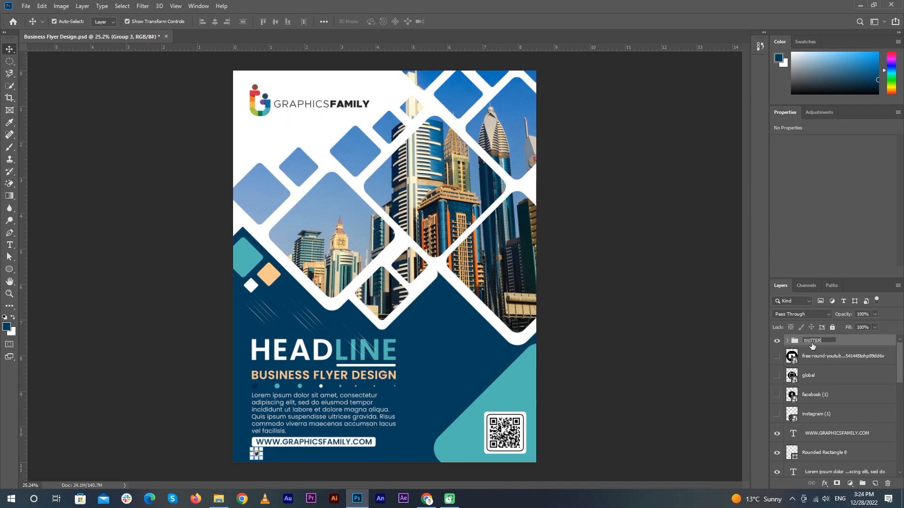
# Show the YouTube icon layer, then shrink it and move it right
pyautogui.click(777, 358)
pyautogui.click(826, 359)
pyautogui.moveTo(536, 112); pyautogui.dragTo(397, 254)
pyautogui.moveTo(359, 332); pyautogui.dragTo(440, 333)
pyautogui.press('Return')
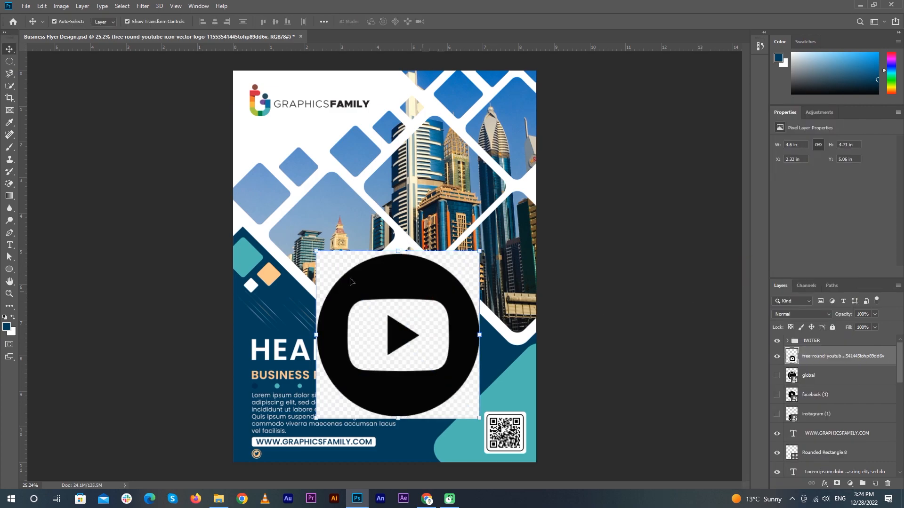
# Magic Erase the white inside the play button and around the YouTube circle
pyautogui.moveTo(9, 183); pyautogui.dragTo(41, 204)
pyautogui.click(353, 306)
pyautogui.click(330, 269)
pyautogui.press('v')
pyautogui.click(841, 357)
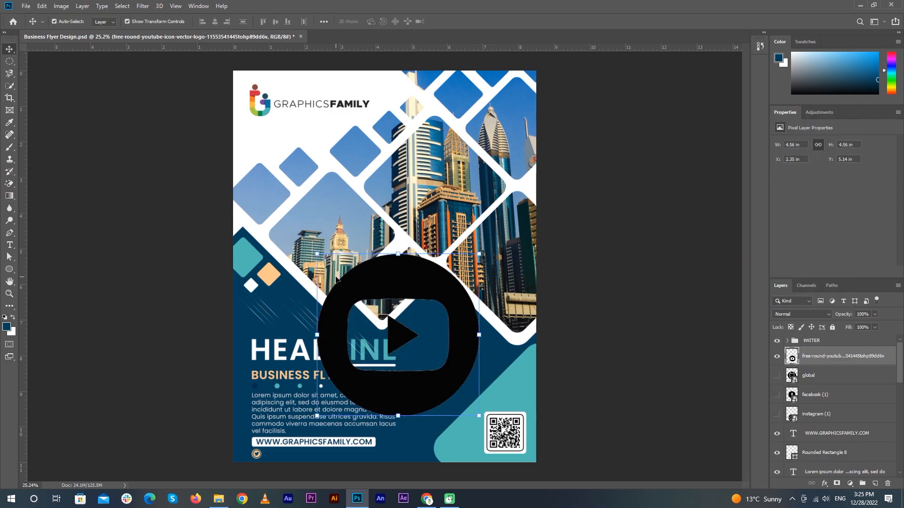
# Copy the peach circle to the right of the Twitter icon, above the Twitter group
pyautogui.scroll(3, 329, 459)
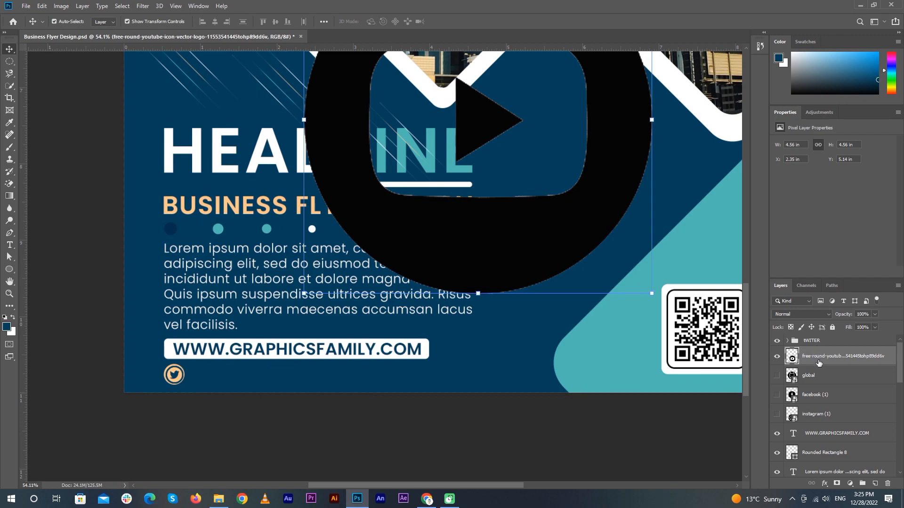
pyautogui.scroll(3, 165, 388)
pyautogui.moveTo(203, 349); pyautogui.dragTo(383, 349)
pyautogui.scroll(-5, 291, 358)
pyautogui.hotkey('ctrl', ']')
pyautogui.hotkey('ctrl', ']')
# Duplicate the peach circle into a row of copies to the right of the Twitter icon
pyautogui.click(788, 359)
pyautogui.scroll(-3, 383, 351)
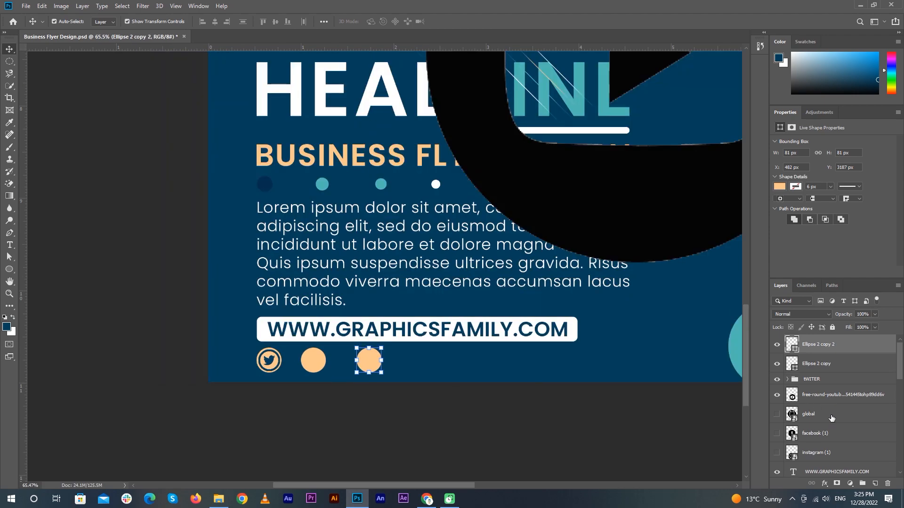
pyautogui.scroll(-1, 830, 440)
pyautogui.scroll(1, 817, 400)
pyautogui.moveTo(367, 362); pyautogui.dragTo(472, 362)
pyautogui.moveTo(474, 361); pyautogui.dragTo(543, 361)
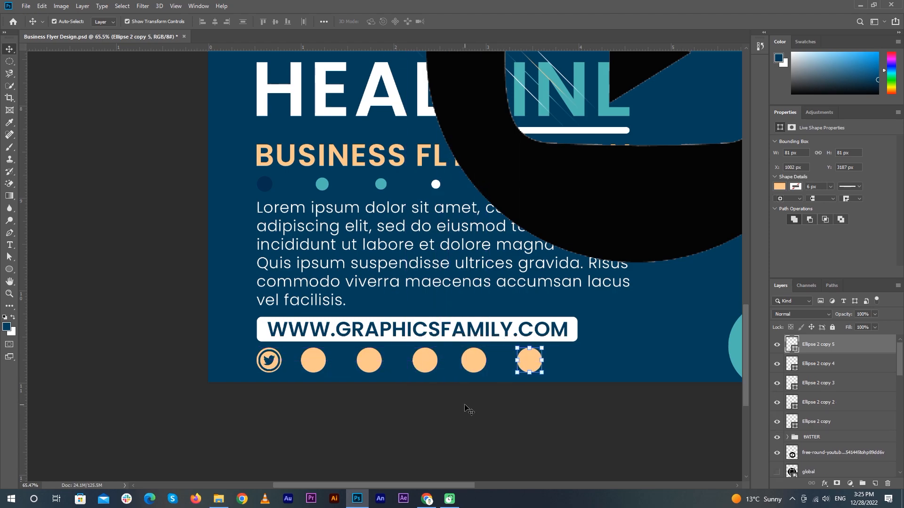
pyautogui.click(470, 408)
# Nudge each circle in the row until all five are evenly spaced
pyautogui.scroll(4, 567, 383)
pyautogui.click(204, 353)
pyautogui.press('Right')
pyautogui.press('Right')
pyautogui.press('Right')
pyautogui.press('Right')
pyautogui.press('Right')
pyautogui.press('Right')
pyautogui.press('Right')
pyautogui.press('Right')
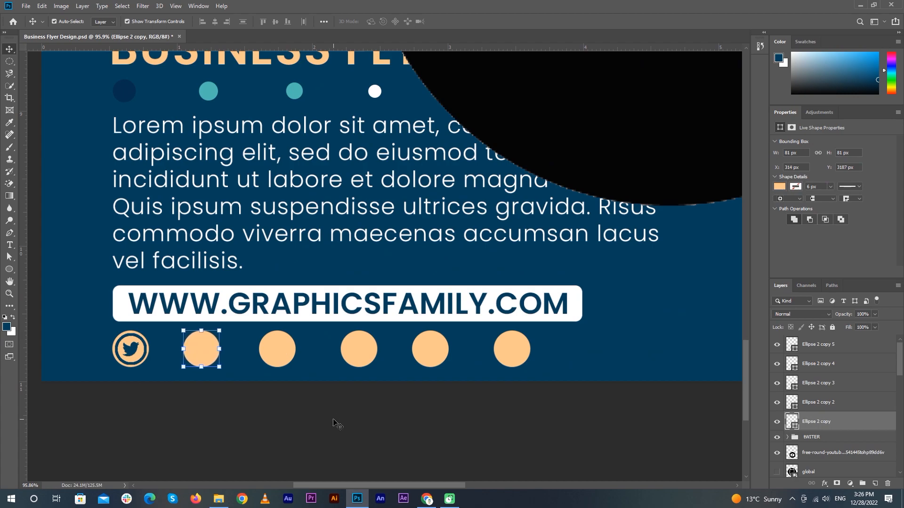
pyautogui.moveTo(275, 351); pyautogui.dragTo(278, 352)
pyautogui.moveTo(362, 351); pyautogui.dragTo(358, 351)
pyautogui.moveTo(433, 352); pyautogui.dragTo(464, 357)
pyautogui.moveTo(353, 351); pyautogui.dragTo(354, 351)
pyautogui.moveTo(445, 350); pyautogui.dragTo(430, 355)
pyautogui.click(510, 352)
pyautogui.moveTo(511, 351); pyautogui.dragTo(501, 349)
pyautogui.click(506, 406)
pyautogui.scroll(-6, 504, 405)
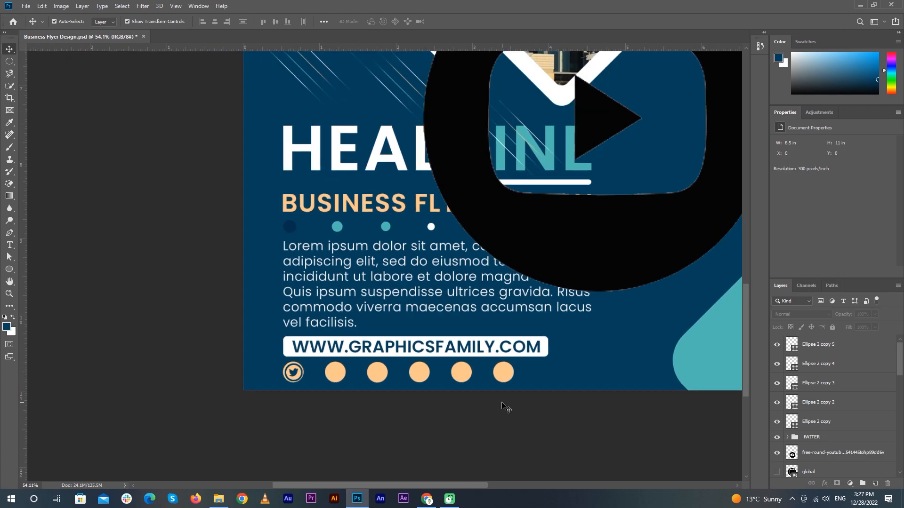
pyautogui.scroll(4, 502, 404)
# Move the YouTube icon down, convert it to a smart object, and shrink it to about 20%
pyautogui.scroll(-5, 306, 372)
pyautogui.moveTo(525, 249); pyautogui.dragTo(411, 312)
pyautogui.rightClick(794, 455)
pyautogui.click(817, 189)
pyautogui.hotkey('ctrl', 't')
pyautogui.moveTo(566, 197); pyautogui.dragTo(308, 374)
# Scale the YouTube icon to fit the second peach circle, layered just above it
pyautogui.scroll(6, 303, 366)
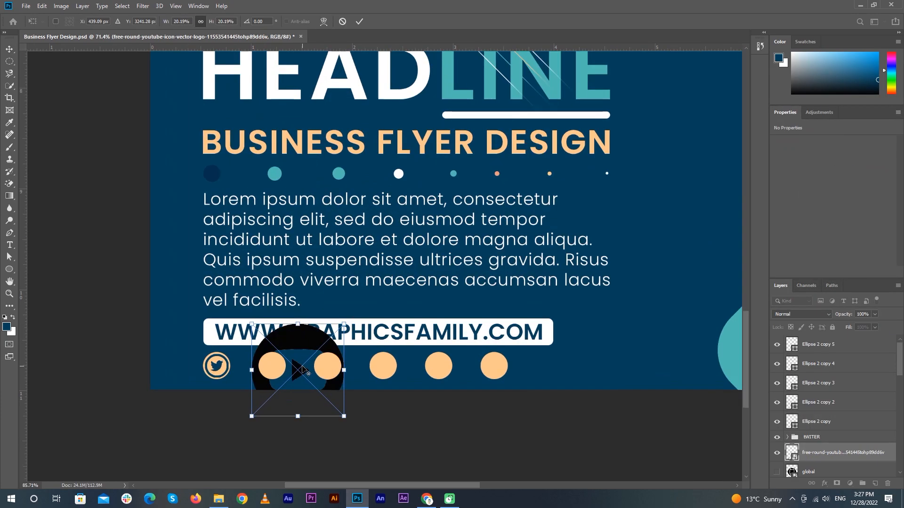
pyautogui.moveTo(385, 292); pyautogui.dragTo(502, 161)
pyautogui.moveTo(550, 103); pyautogui.dragTo(353, 282)
pyautogui.moveTo(323, 357); pyautogui.dragTo(335, 250)
pyautogui.moveTo(373, 183); pyautogui.dragTo(319, 237)
pyautogui.press('Return')
pyautogui.moveTo(829, 455); pyautogui.dragTo(829, 413)
pyautogui.moveTo(302, 249); pyautogui.dragTo(360, 198)
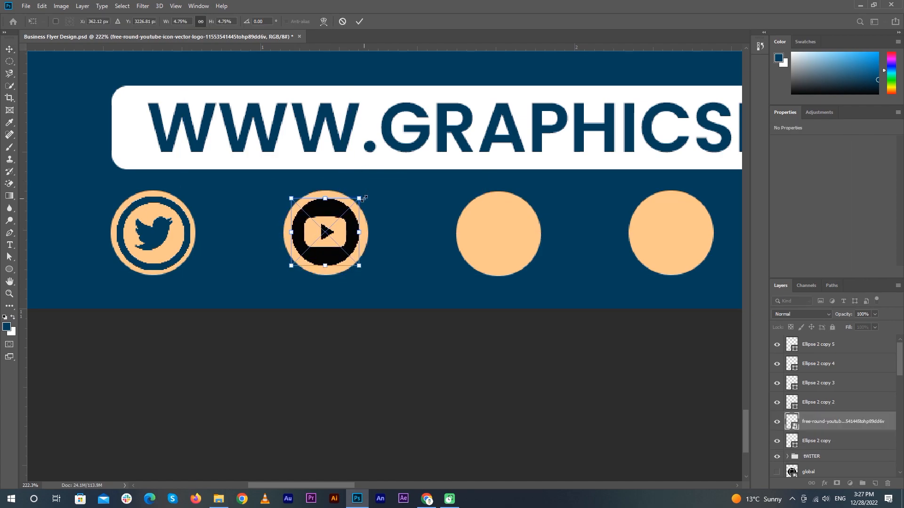
pyautogui.click(359, 21)
# Rasterize the YouTube icon, fill it navy, and group it with its circle as YOUTUBE
pyautogui.rightClick(804, 423)
pyautogui.click(817, 204)
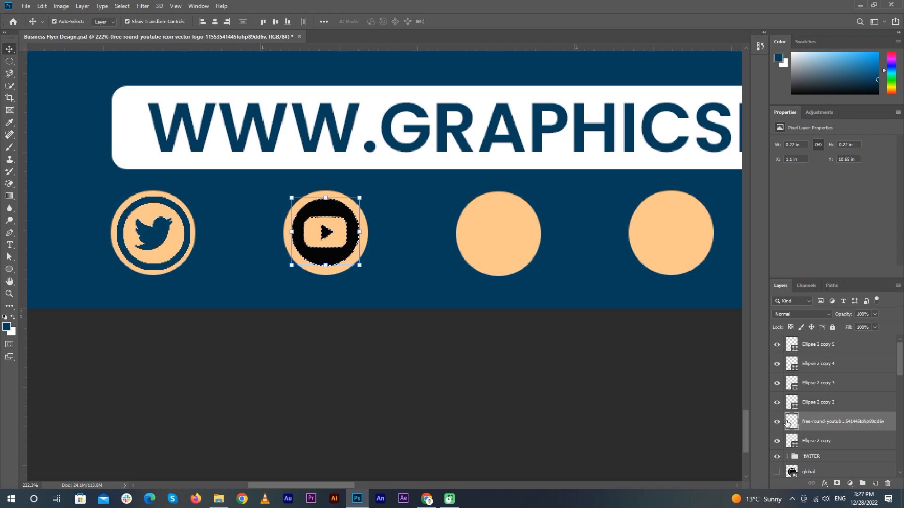
pyautogui.hotkey('alt', 'BackSpace')
pyautogui.hotkey('ctrl', 'd')
pyautogui.click(333, 393)
pyautogui.scroll(-10, 332, 393)
pyautogui.click(631, 291)
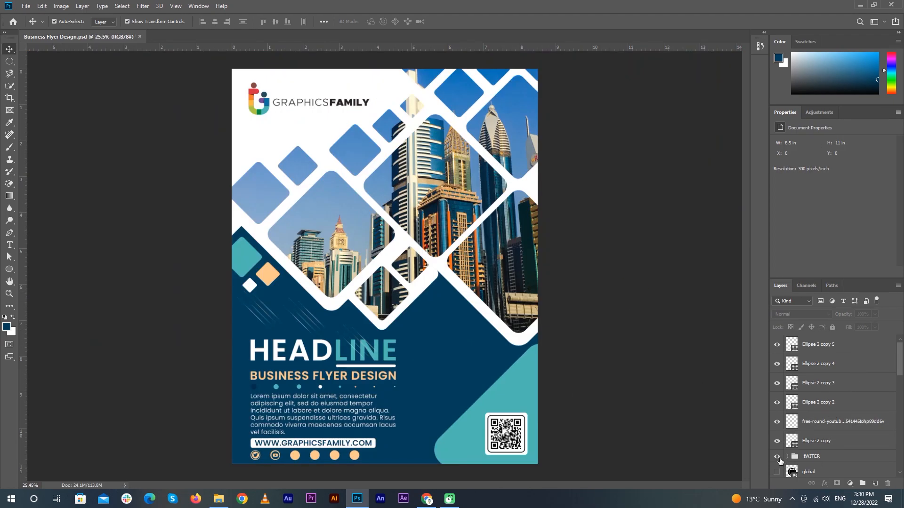
pyautogui.click(819, 441)
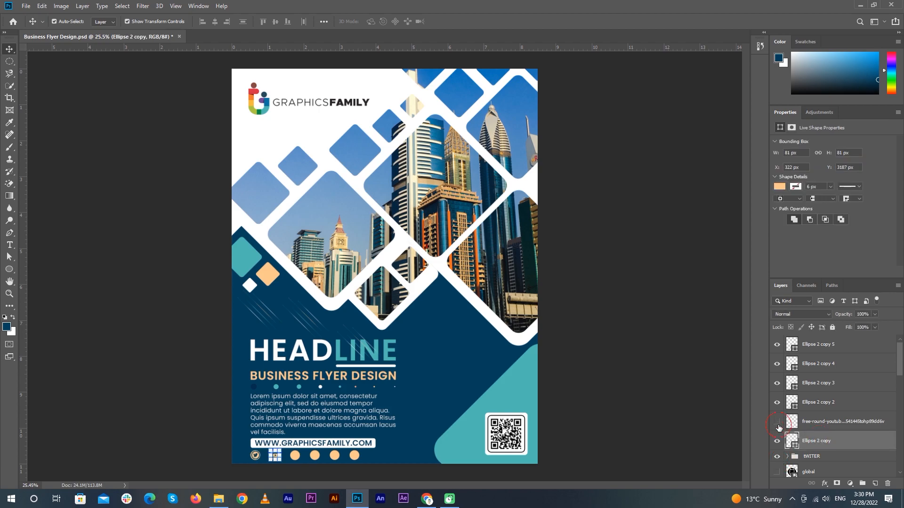
pyautogui.keyDown('shift'); pyautogui.click(818, 422); pyautogui.keyUp('shift')
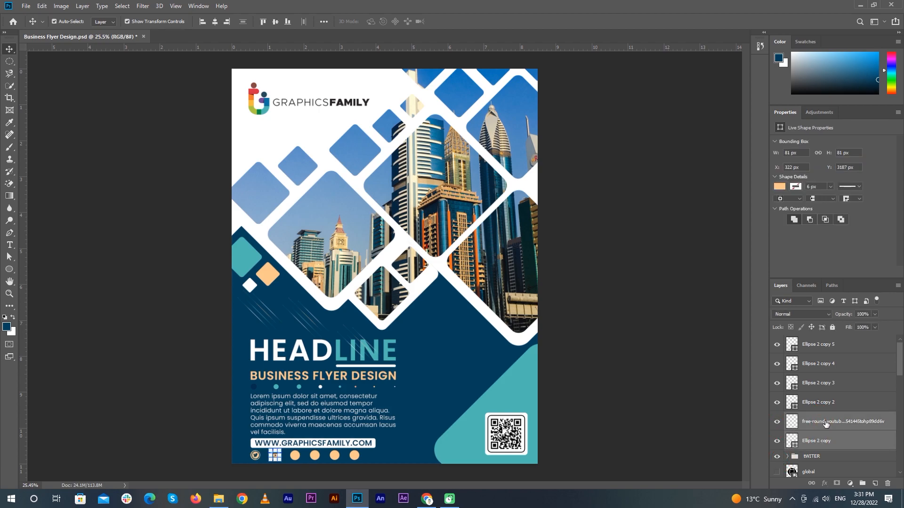
pyautogui.hotkey('ctrl', 'g')
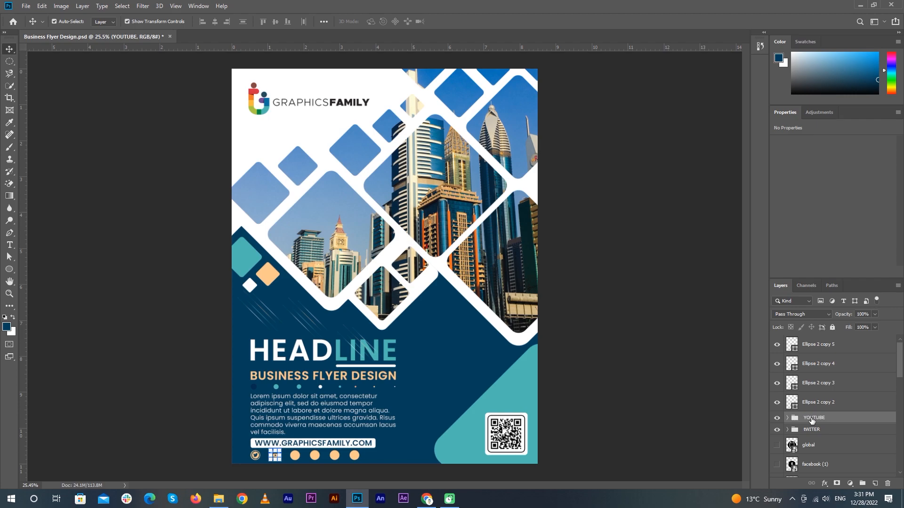
# Show the Facebook icon and shrink it down toward the row of peach circles
pyautogui.click(588, 411)
pyautogui.scroll(7, 361, 465)
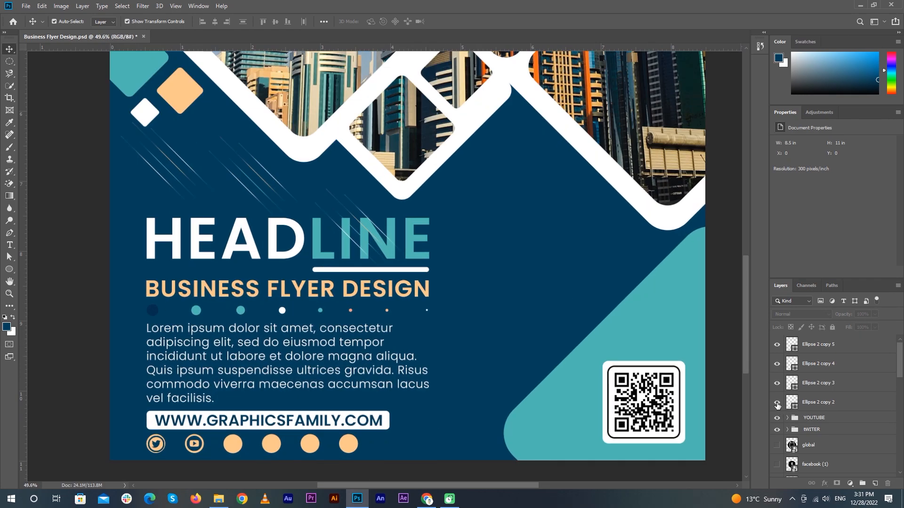
pyautogui.scroll(-1, 783, 451)
pyautogui.click(777, 444)
pyautogui.moveTo(483, 170); pyautogui.dragTo(481, 274)
pyautogui.moveTo(597, 183); pyautogui.dragTo(282, 183)
pyautogui.scroll(4, 261, 261)
pyautogui.moveTo(263, 150); pyautogui.dragTo(329, 415)
pyautogui.scroll(-3, 329, 414)
pyautogui.moveTo(350, 243); pyautogui.dragTo(298, 296)
pyautogui.scroll(7, 251, 363)
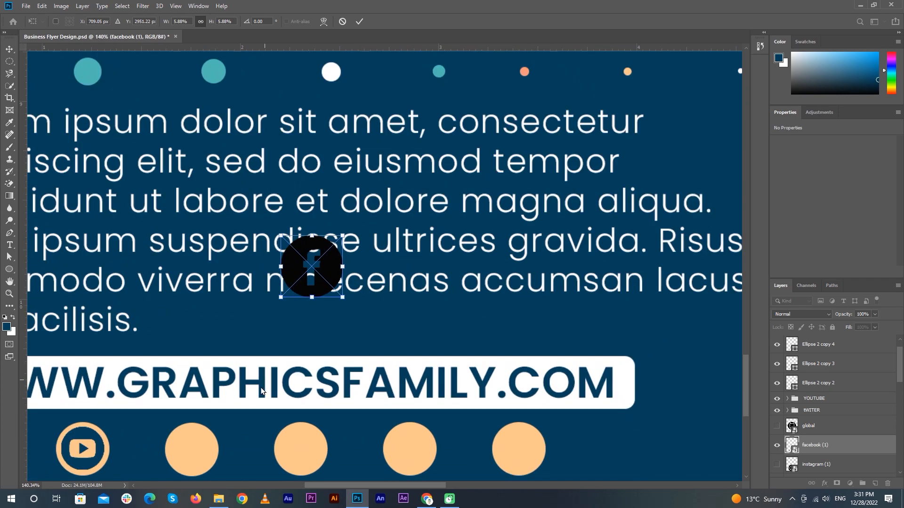
pyautogui.scroll(-3, 263, 390)
pyautogui.hscroll(-3, 262, 390)
pyautogui.moveTo(434, 139); pyautogui.dragTo(320, 328)
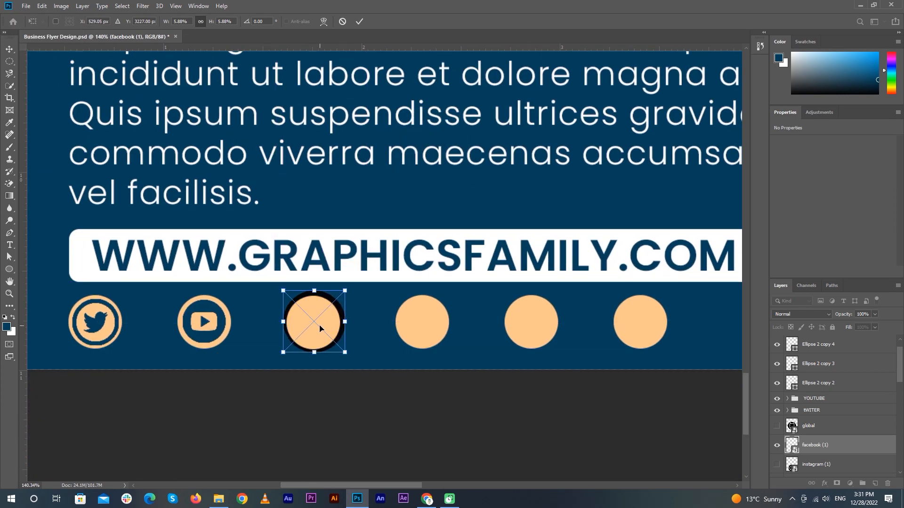
# Scale the Facebook icon to 4.14% and centre it on the third circle, layered above it
pyautogui.moveTo(849, 446); pyautogui.dragTo(838, 372)
pyautogui.moveTo(345, 290); pyautogui.dragTo(329, 306)
pyautogui.moveTo(302, 342); pyautogui.dragTo(309, 337)
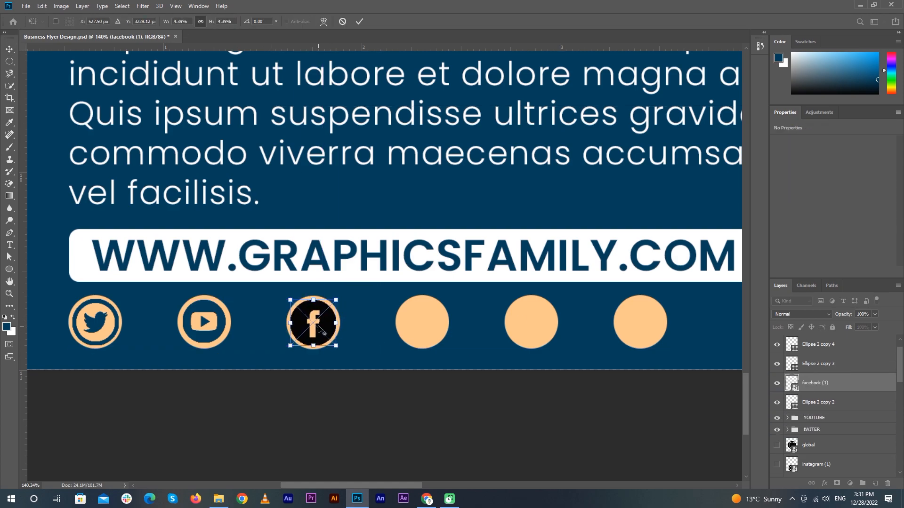
pyautogui.scroll(4, 310, 330)
pyautogui.moveTo(348, 283); pyautogui.dragTo(344, 288)
pyautogui.moveTo(321, 321); pyautogui.dragTo(326, 319)
pyautogui.press('Down')
pyautogui.press('Down')
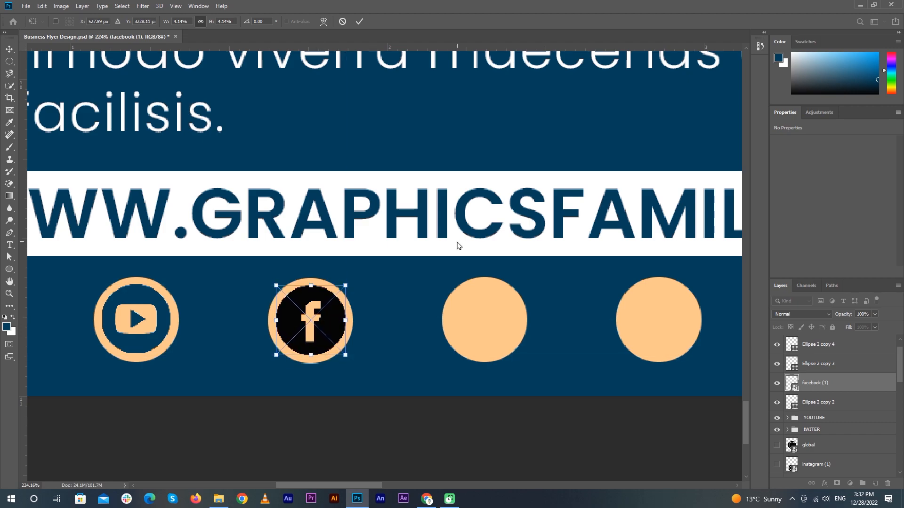
pyautogui.press('Up')
pyautogui.press('Return')
# Rasterize the Facebook icon, convert it to a smart object, and group it with the third circle as FACEBOOK
pyautogui.rightClick(862, 383)
pyautogui.click(773, 258)
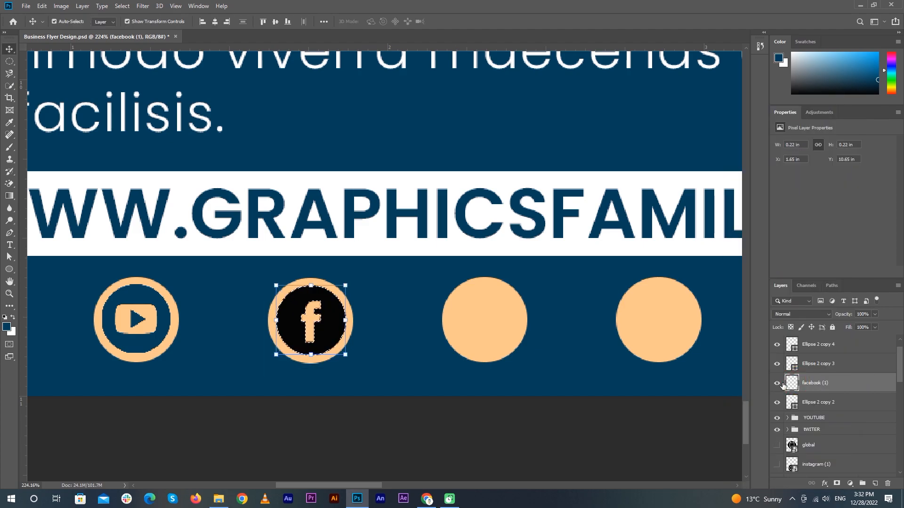
pyautogui.rightClick(838, 382)
pyautogui.click(815, 223)
pyautogui.keyDown('ctrl'); pyautogui.click(837, 403); pyautogui.keyUp('ctrl')
pyautogui.hotkey('ctrl', 'g')
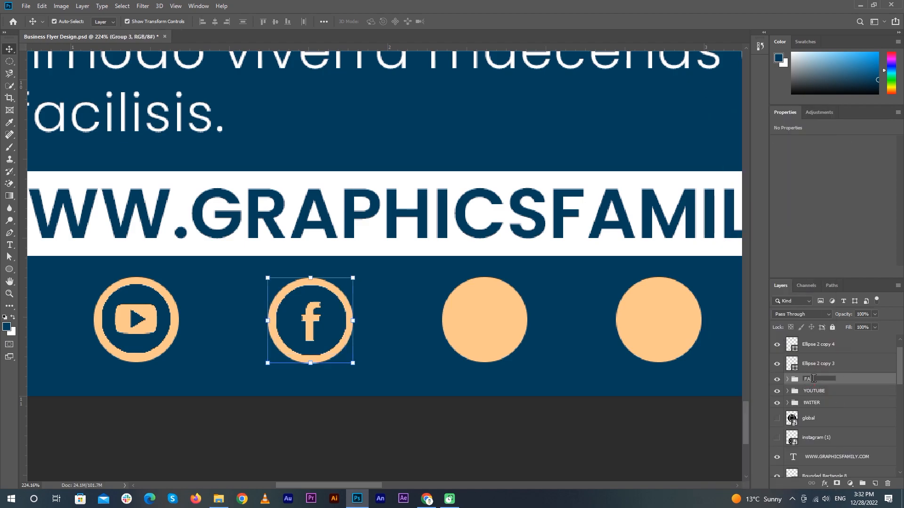
pyautogui.click(510, 423)
# Shrink the Instagram icon to 13% onto the fourth circle and layer it above that circle
pyautogui.scroll(-5, 500, 423)
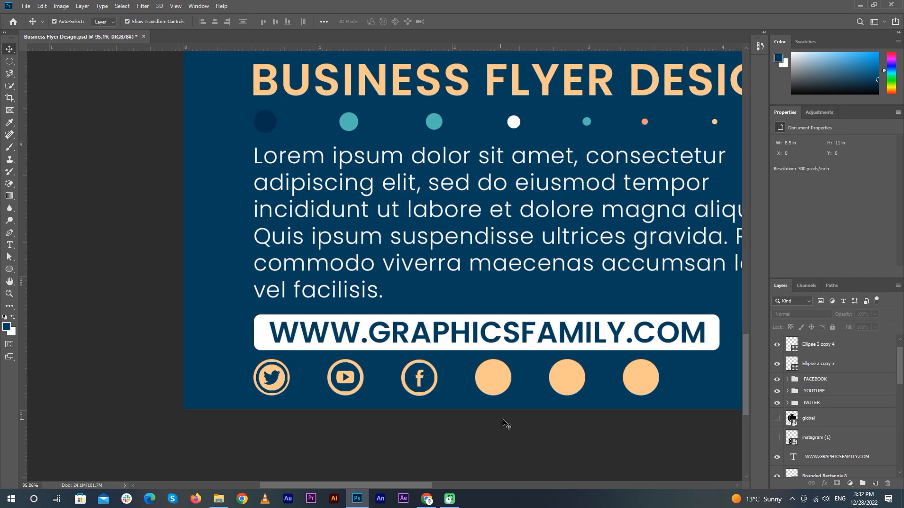
pyautogui.moveTo(624, 350); pyautogui.dragTo(489, 327)
pyautogui.hotkey('ctrl', 't')
pyautogui.moveTo(475, 377); pyautogui.dragTo(423, 196)
pyautogui.moveTo(436, 150); pyautogui.dragTo(415, 393)
pyautogui.moveTo(630, 200); pyautogui.dragTo(247, 251)
pyautogui.moveTo(203, 207); pyautogui.dragTo(351, 361)
pyautogui.press('Return')
pyautogui.moveTo(826, 435); pyautogui.dragTo(818, 355)
# Rescale the Instagram icon to 4.06% and centre it on the fourth circle
pyautogui.scroll(12, 331, 386)
pyautogui.hotkey('ctrl', 't')
pyautogui.moveTo(541, 165); pyautogui.dragTo(304, 354)
pyautogui.moveTo(266, 418); pyautogui.dragTo(407, 335)
pyautogui.moveTo(458, 287); pyautogui.dragTo(448, 297)
pyautogui.scroll(3, 403, 365)
pyautogui.moveTo(399, 344); pyautogui.dragTo(403, 339)
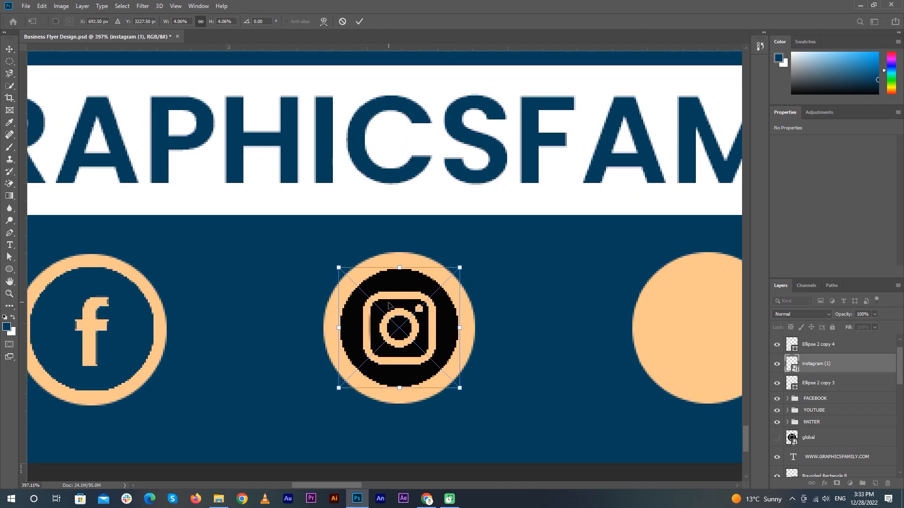
pyautogui.click(361, 21)
# Rasterize the Instagram icon, fill it navy, and group it with its circle as INSTAGRAM
pyautogui.rightClick(838, 356)
pyautogui.click(752, 256)
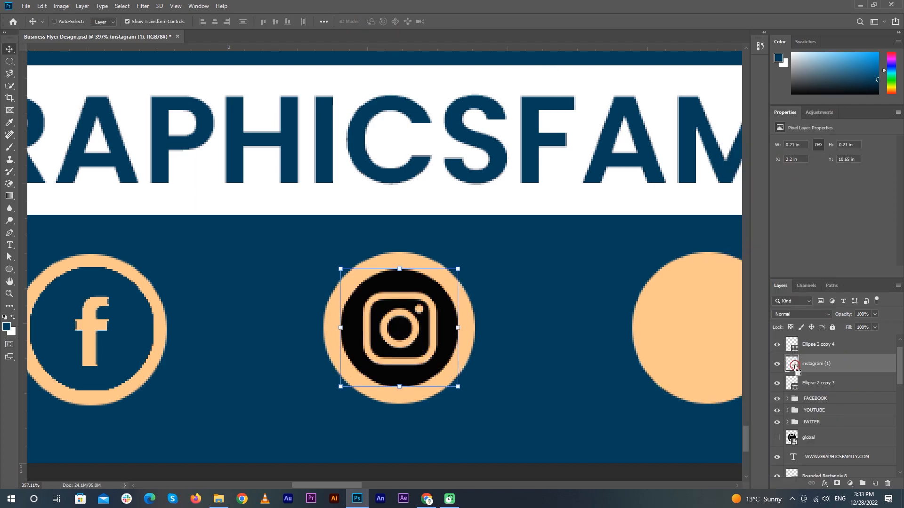
pyautogui.keyDown('ctrl'); pyautogui.click(792, 366); pyautogui.keyUp('ctrl')
pyautogui.hotkey('alt', 'BackSpace')
pyautogui.hotkey('ctrl', 'd')
pyautogui.rightClick(843, 358)
pyautogui.click(753, 270)
pyautogui.press('Return')
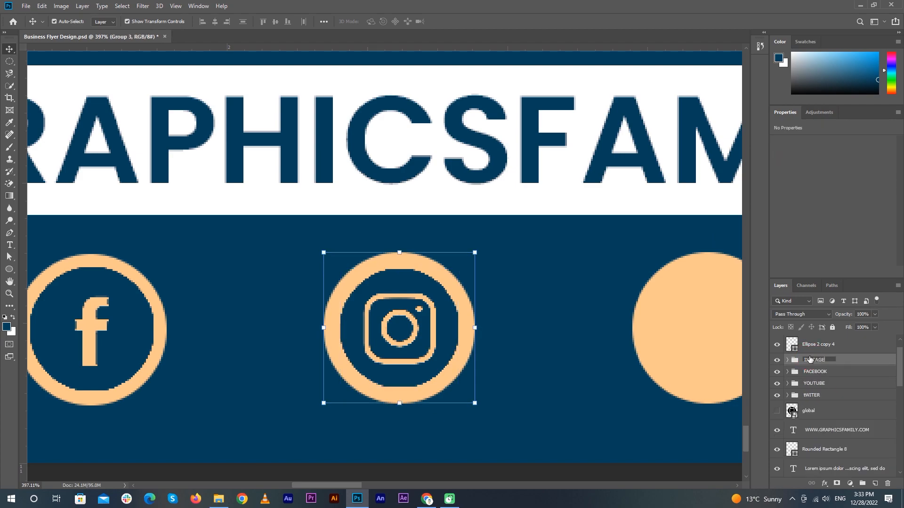
pyautogui.hotkey('ctrl', '0')
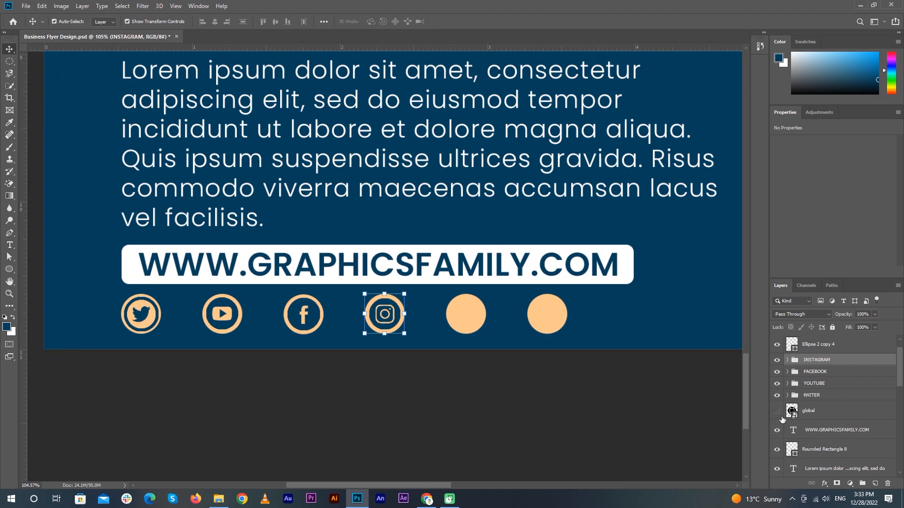
# Shrink the globe graphic, move its layer to the top, and centre it on the fifth peach circle
pyautogui.scroll(-7, 547, 361)
pyautogui.click(484, 250)
pyautogui.moveTo(497, 154); pyautogui.dragTo(324, 326)
pyautogui.scroll(8, 301, 357)
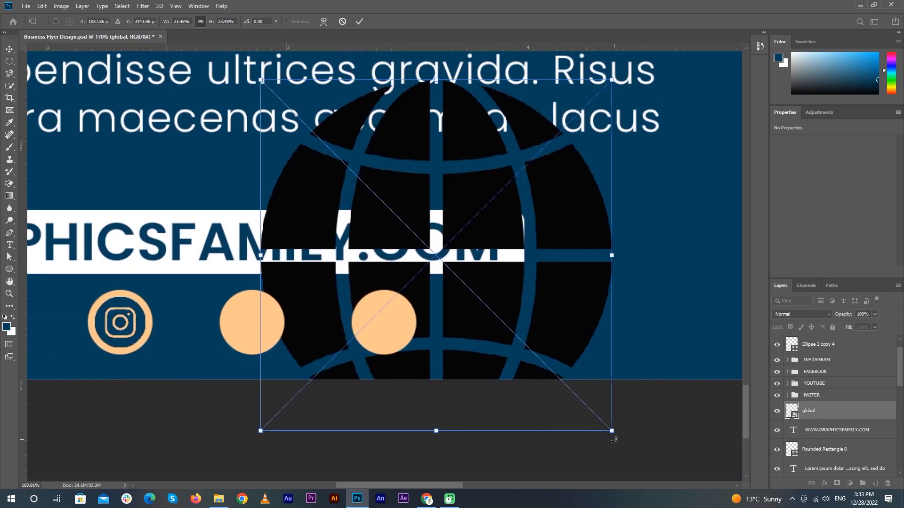
pyautogui.moveTo(613, 440); pyautogui.dragTo(406, 287)
pyautogui.scroll(-3, 350, 219)
pyautogui.scroll(8, 438, 269)
pyautogui.moveTo(457, 238); pyautogui.dragTo(425, 269)
pyautogui.moveTo(827, 417); pyautogui.dragTo(814, 342)
pyautogui.scroll(5, 405, 294)
pyautogui.moveTo(396, 295); pyautogui.dragTo(428, 265)
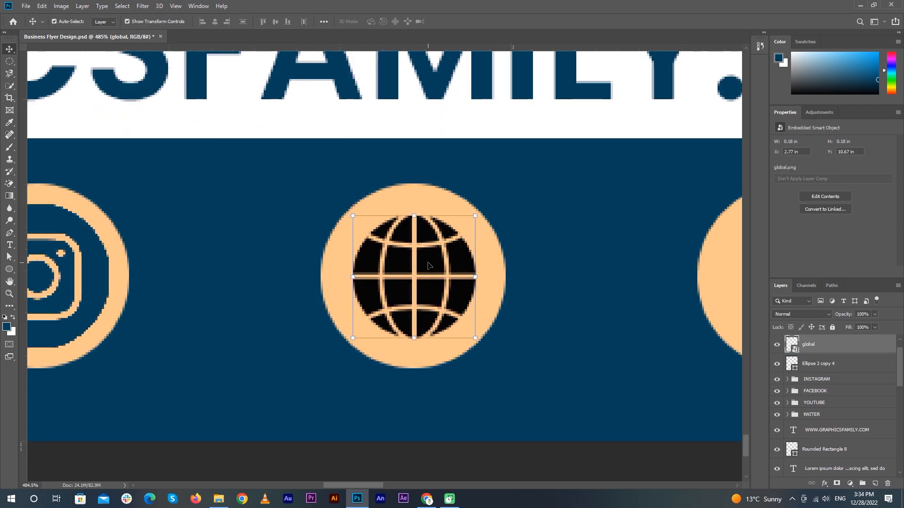
# Rasterize the globe, fill it navy, convert it back to a smart object, and group it with its circle
pyautogui.rightClick(843, 346)
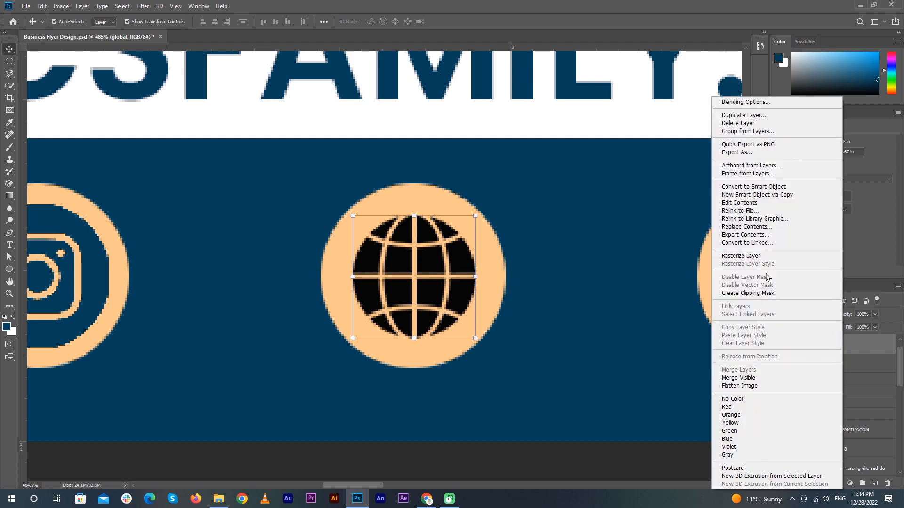
pyautogui.click(770, 255)
pyautogui.keyDown('ctrl'); pyautogui.click(793, 345); pyautogui.keyUp('ctrl')
pyautogui.hotkey('alt', 'BackSpace')
pyautogui.hotkey('ctrl', 'd')
pyautogui.rightClick(878, 344)
pyautogui.click(798, 221)
pyautogui.click(829, 366)
pyautogui.click(809, 341)
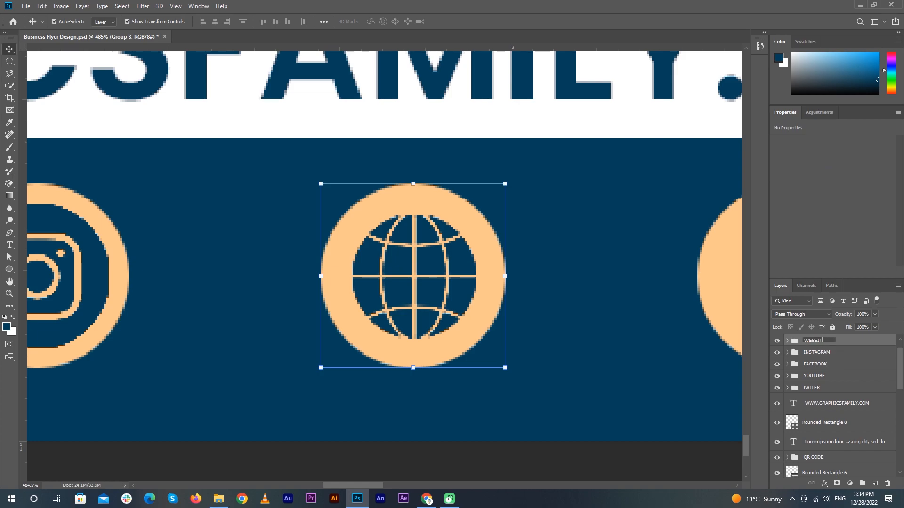
pyautogui.scroll(-10, 681, 331)
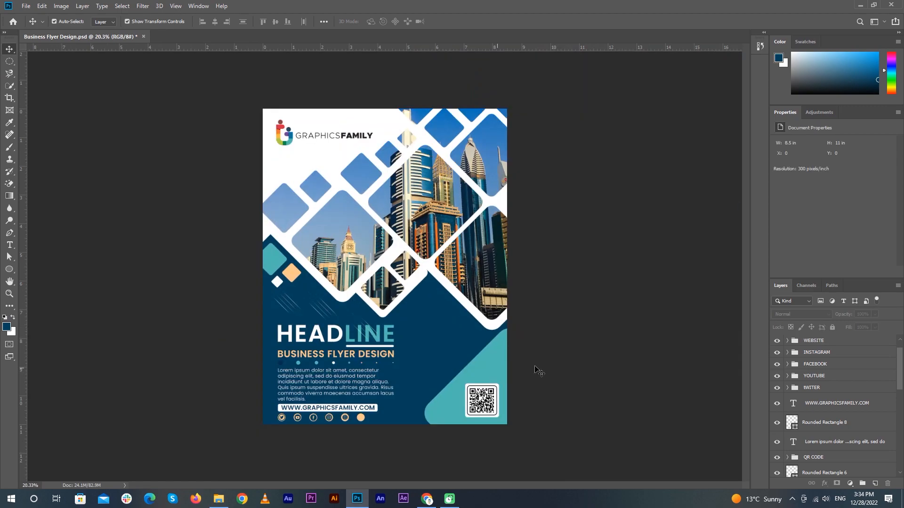
# Delete the spare peach circle layer, Ellipse 2 copy 5
pyautogui.scroll(1, 814, 413)
pyautogui.click(774, 443)
pyautogui.click(775, 444)
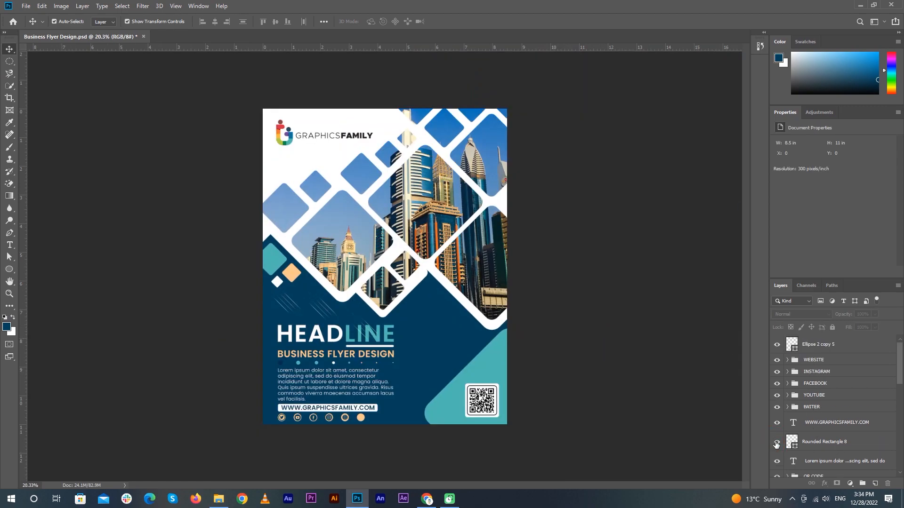
pyautogui.click(840, 350)
pyautogui.press('Delete')
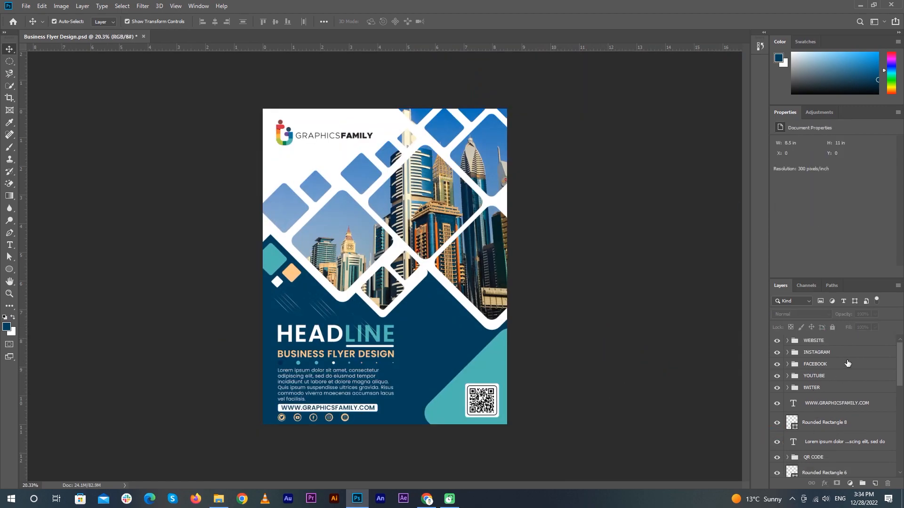
pyautogui.click(819, 405)
pyautogui.keyDown('shift'); pyautogui.click(819, 425); pyautogui.keyUp('shift')
pyautogui.hotkey('ctrl', 'g')
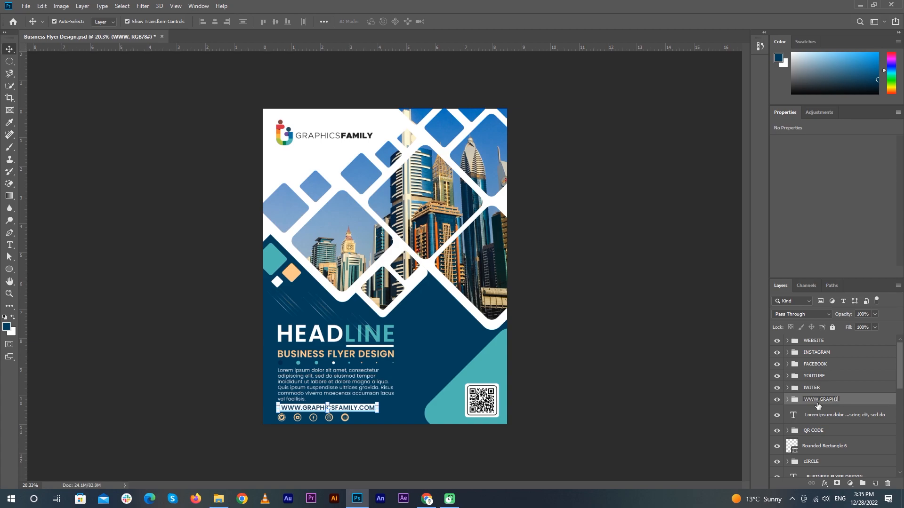
pyautogui.write('MILY')
pyautogui.press('Return')
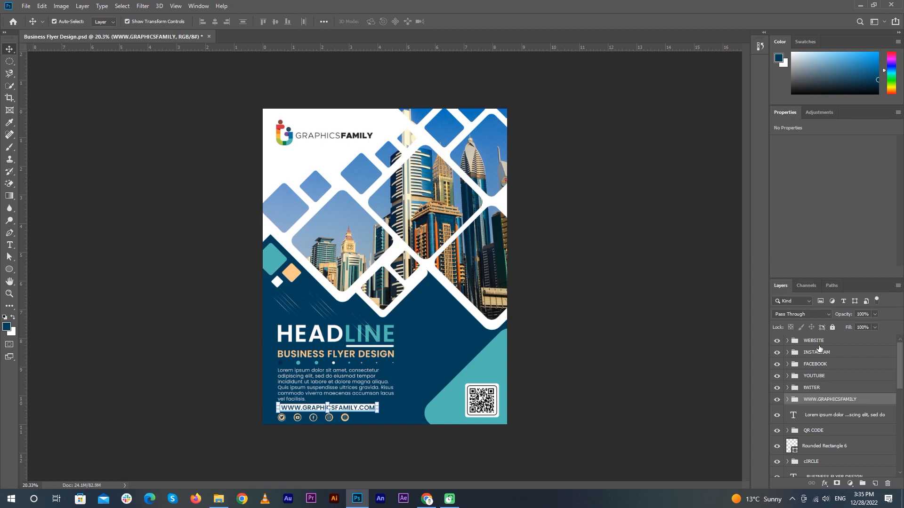
# Group the body text, BUSINESS FLYER DESIGN and HEADLINE layers into the tEXT group
pyautogui.click(832, 420)
pyautogui.scroll(-2, 838, 433)
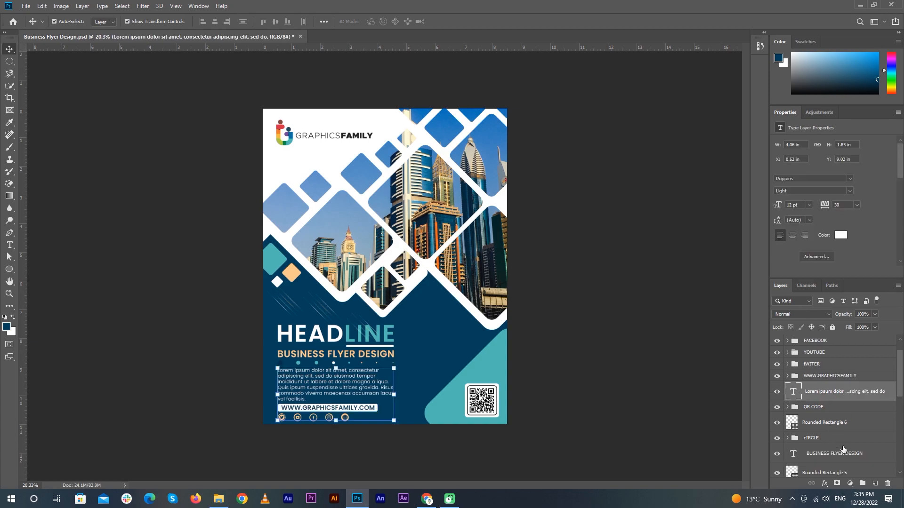
pyautogui.keyDown('ctrl'); pyautogui.click(844, 459); pyautogui.keyUp('ctrl')
pyautogui.scroll(-3, 843, 454)
pyautogui.scroll(-3, 847, 425)
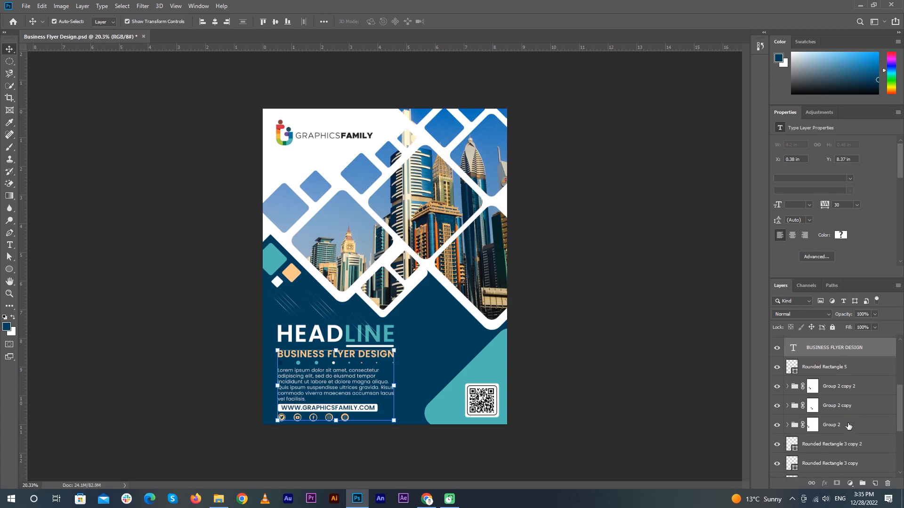
pyautogui.keyDown('ctrl'); pyautogui.click(827, 421); pyautogui.keyUp('ctrl')
pyautogui.hotkey('ctrl', 'g')
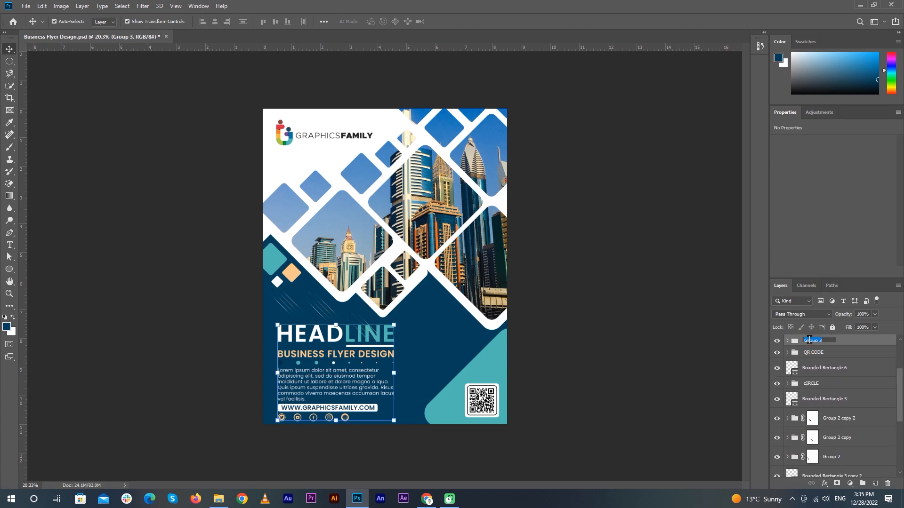
# Group the decorative rounded rectangles, Rounded Rectangle 3 through 6, into a group named DESIGN
pyautogui.scroll(2, 841, 408)
pyautogui.click(832, 393)
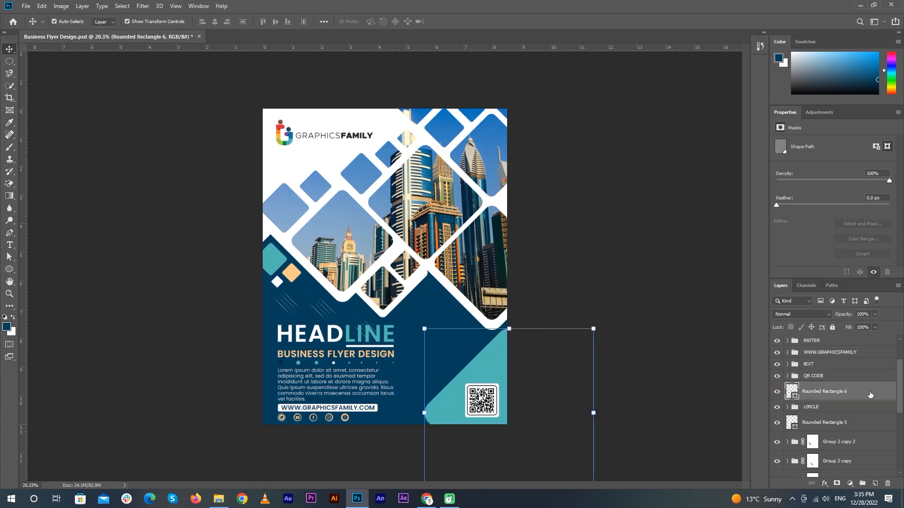
pyautogui.keyDown('ctrl'); pyautogui.click(853, 425); pyautogui.keyUp('ctrl')
pyautogui.scroll(-3, 843, 419)
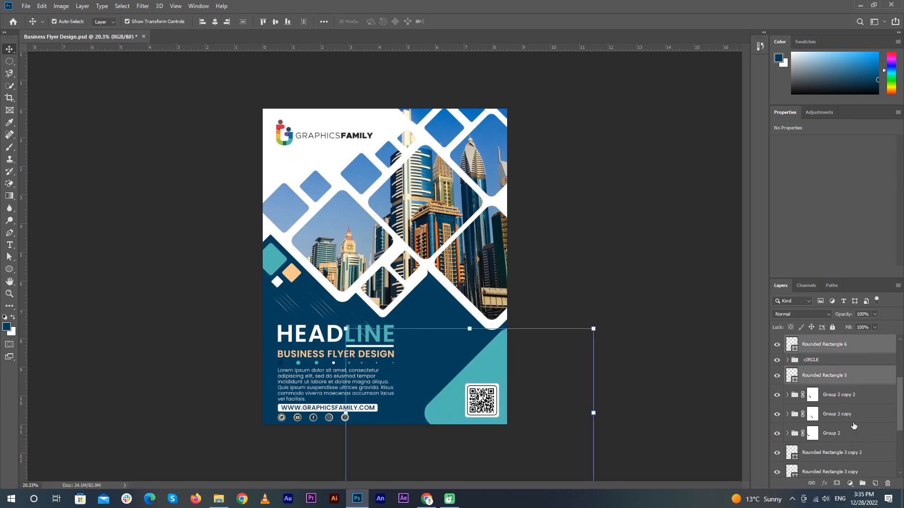
pyautogui.keyDown('ctrl'); pyautogui.click(828, 420); pyautogui.keyUp('ctrl')
pyautogui.keyDown('ctrl'); pyautogui.click(829, 401); pyautogui.keyUp('ctrl')
pyautogui.keyDown('ctrl'); pyautogui.click(828, 382); pyautogui.keyUp('ctrl')
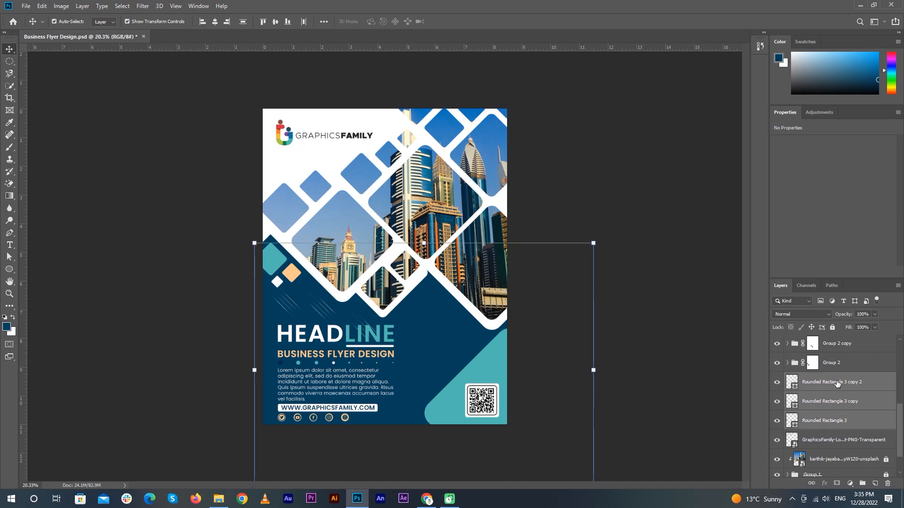
pyautogui.hotkey('ctrl', 'g')
pyautogui.doubleClick(777, 342)
pyautogui.click(777, 341)
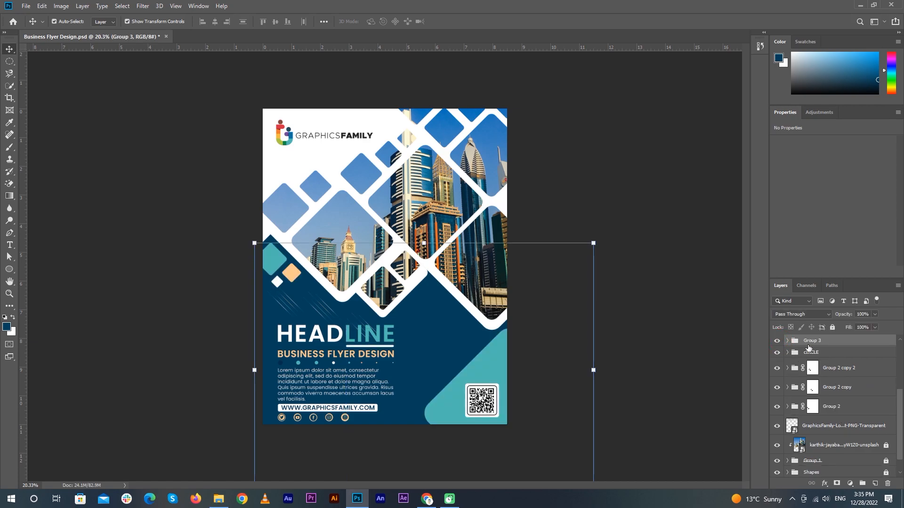
# Put the GraphicsFamily logo into its own LOGO group, collapse it and deselect all layers
pyautogui.scroll(-1, 832, 389)
pyautogui.click(812, 408)
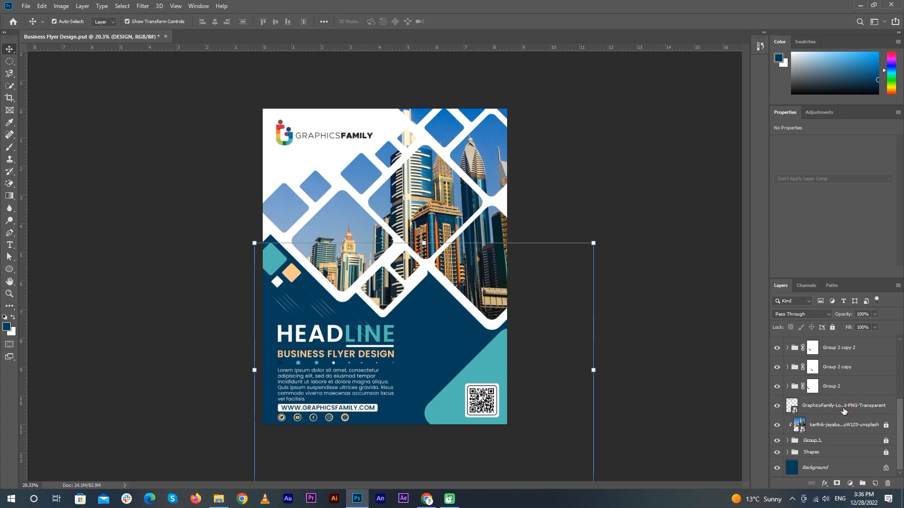
pyautogui.hotkey('ctrl', 'g')
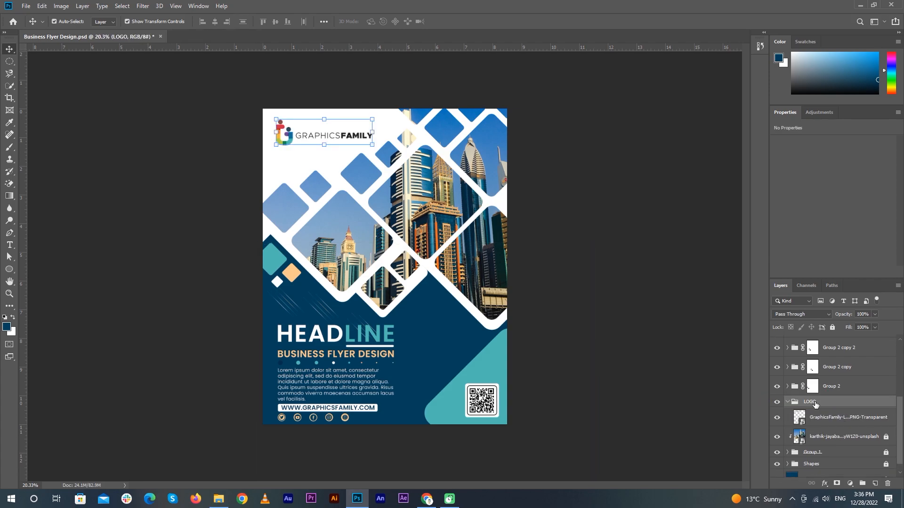
pyautogui.click(788, 404)
pyautogui.click(617, 353)
pyautogui.scroll(-2, 591, 331)
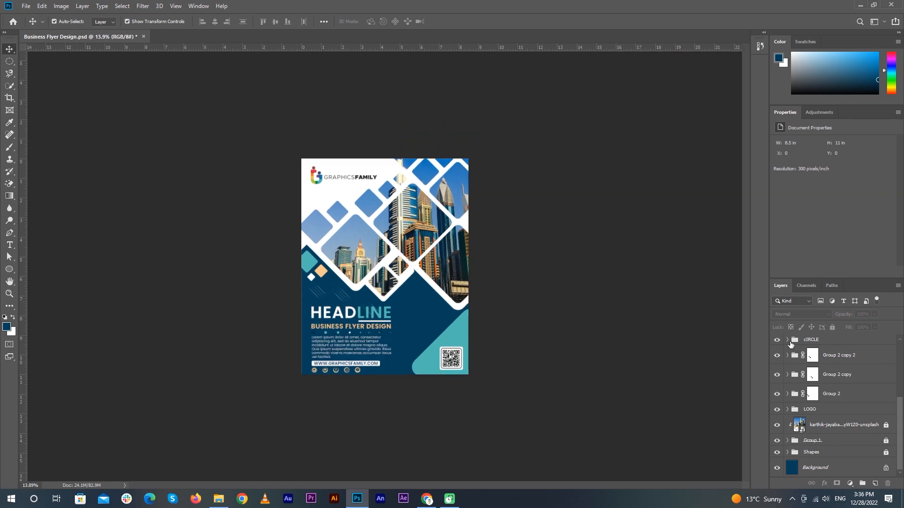
# Expand the DESIGN group and select Rounded Rectangle 6 inside it
pyautogui.scroll(5, 790, 344)
pyautogui.click(833, 438)
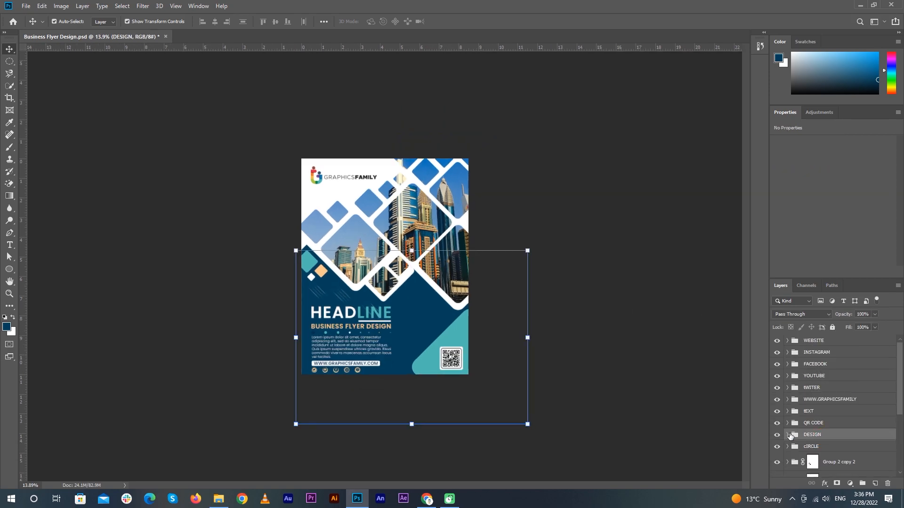
pyautogui.click(788, 435)
pyautogui.click(821, 451)
pyautogui.click(6, 327)
pyautogui.press('Escape')
# Draw a navy rectangle bar across the flyer's top and move Rectangle 1 into DESIGN
pyautogui.click(9, 269)
pyautogui.click(38, 269)
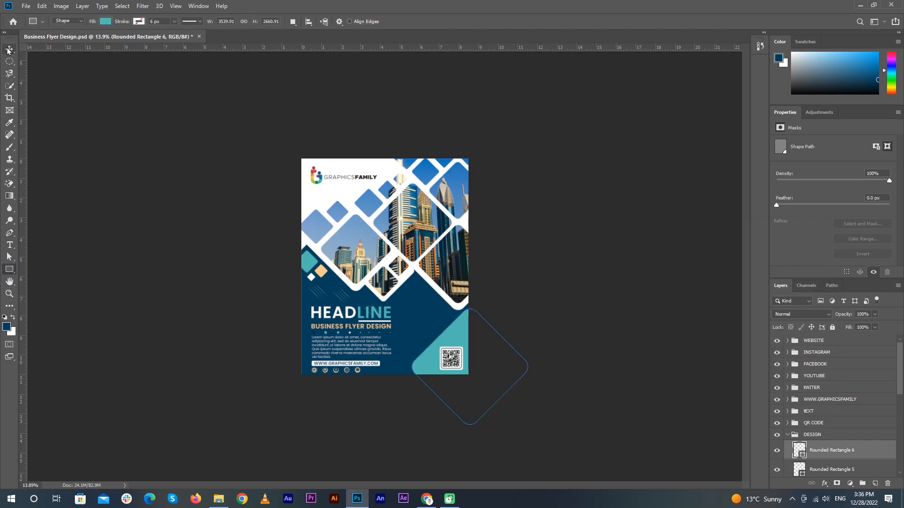
pyautogui.click(8, 49)
pyautogui.click(122, 156)
pyautogui.click(10, 270)
pyautogui.moveTo(293, 152); pyautogui.dragTo(394, 163)
pyautogui.click(9, 49)
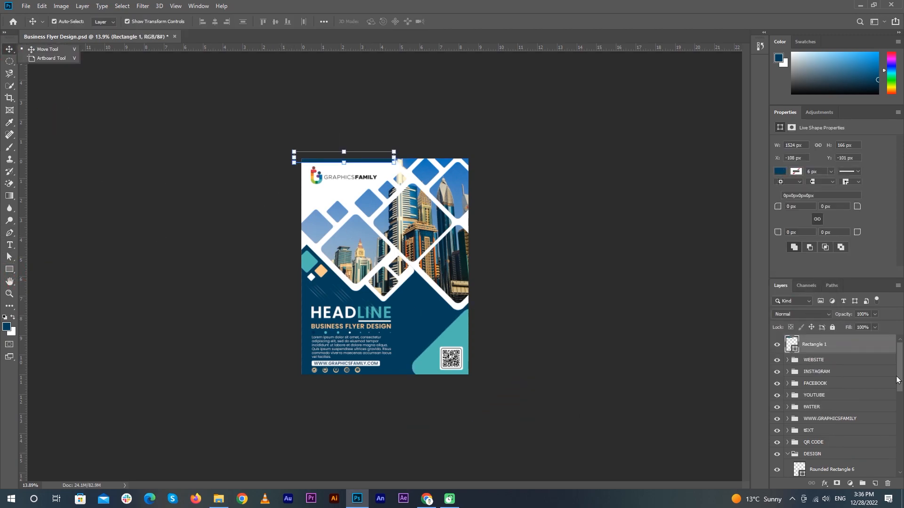
pyautogui.moveTo(838, 350); pyautogui.dragTo(838, 459)
# Drag a copy of the navy bar up along the flyer's top edge
pyautogui.click(360, 124)
pyautogui.scroll(5, 359, 123)
pyautogui.moveTo(359, 123); pyautogui.dragTo(438, 256)
pyautogui.scroll(4, 426, 186)
pyautogui.moveTo(423, 189); pyautogui.dragTo(318, 285)
pyautogui.click(392, 181)
pyautogui.scroll(-3, 391, 181)
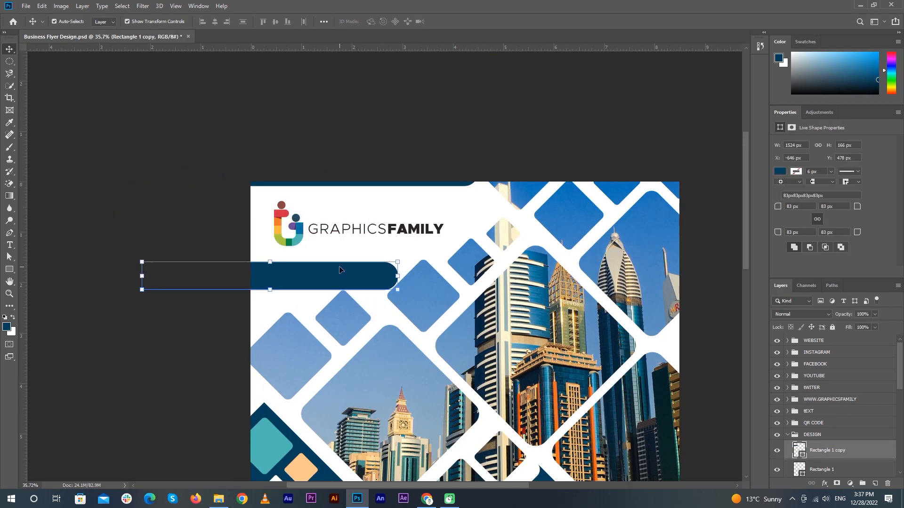
# Rotate the copied bar 90° and place it along the flyer's left edge
pyautogui.hotkey('ctrl', 't')
pyautogui.moveTo(256, 21); pyautogui.dragTo(225, 21)
pyautogui.write('90')
pyautogui.click(451, 22)
pyautogui.moveTo(282, 317); pyautogui.dragTo(249, 260)
pyautogui.click(130, 211)
pyautogui.scroll(-5, 148, 220)
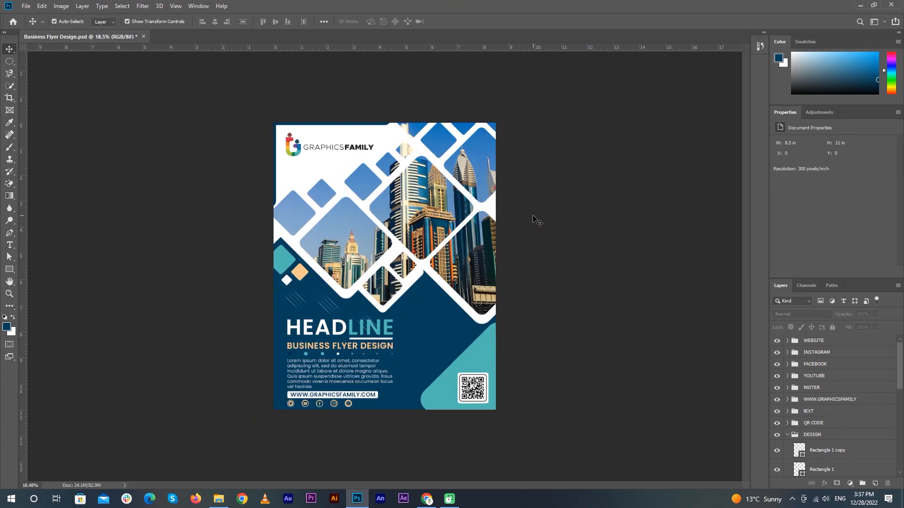
# Check the top bar's placement by selecting and deselecting it
pyautogui.click(363, 125)
pyautogui.click(613, 154)
pyautogui.scroll(4, 353, 66)
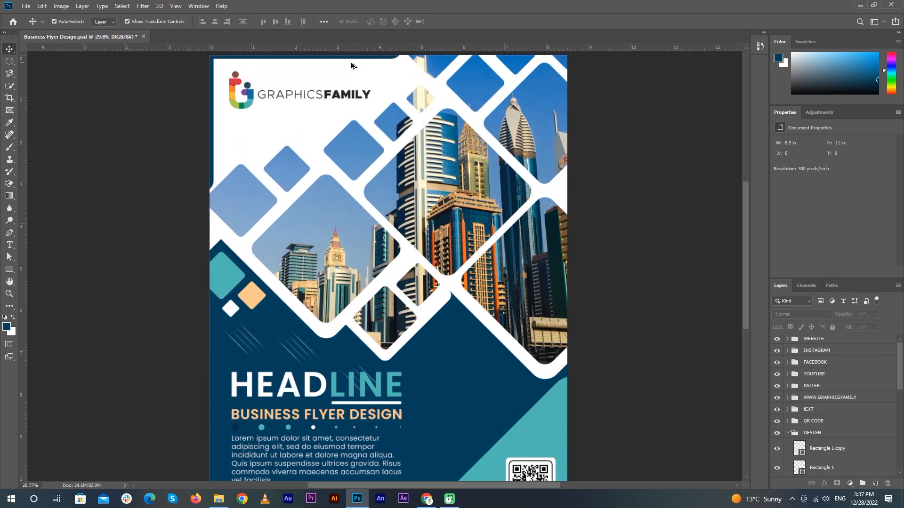
pyautogui.click(402, 289)
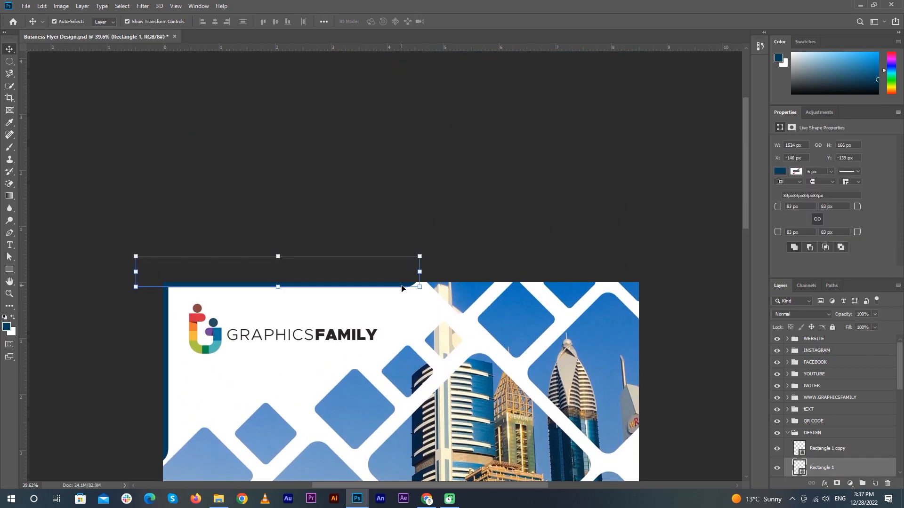
pyautogui.click(539, 267)
pyautogui.scroll(-3, 539, 267)
pyautogui.scroll(1, 565, 264)
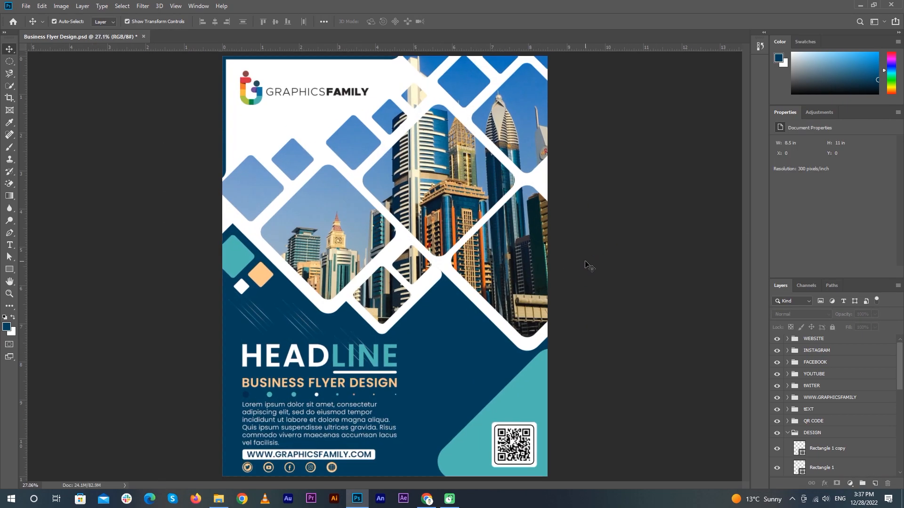
# Save the flyer, overwriting the existing file
pyautogui.hotkey('ctrl', 'shift', 's')
pyautogui.click(627, 437)
pyautogui.click(473, 256)
# Draw a 413 px circle beside the text with a peach outline
pyautogui.rightClick(10, 269)
pyautogui.click(64, 290)
pyautogui.moveTo(425, 344); pyautogui.dragTo(479, 398)
pyautogui.click(794, 188)
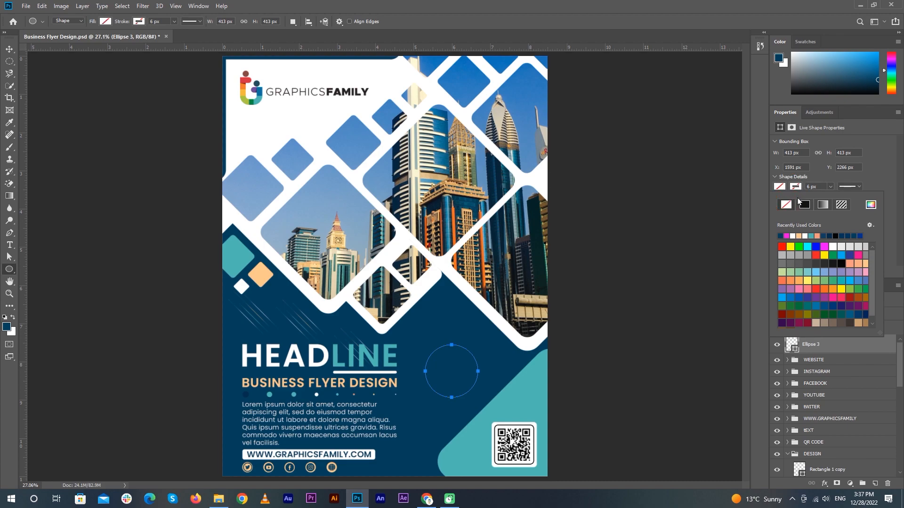
pyautogui.click(799, 236)
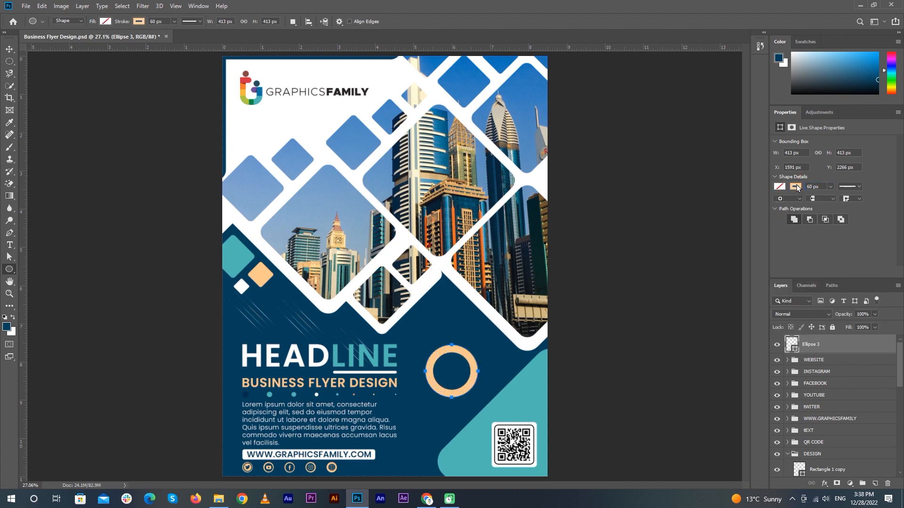
# Align the peach ring to a new horizontal guide, nudging it down 1 px
pyautogui.click(10, 49)
pyautogui.click(467, 372)
pyautogui.scroll(5, 470, 378)
pyautogui.moveTo(415, 343); pyautogui.dragTo(407, 338)
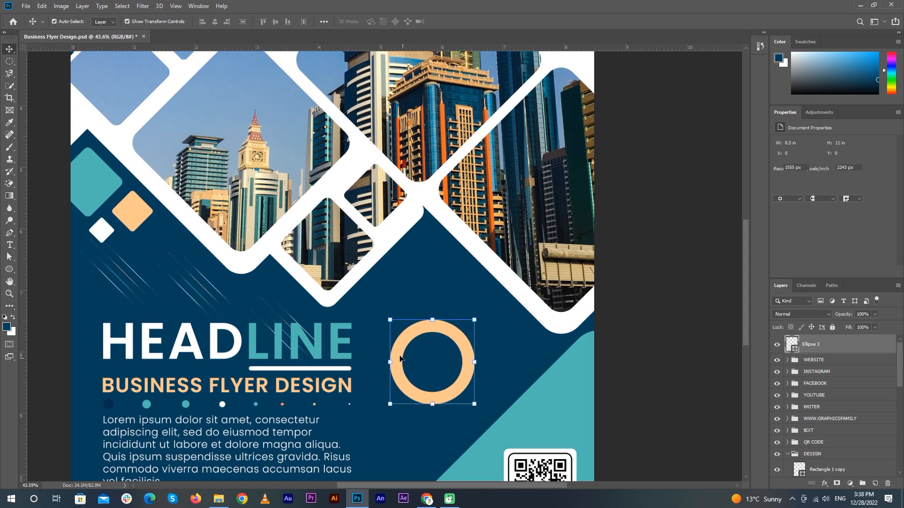
pyautogui.scroll(8, 412, 337)
pyautogui.moveTo(438, 48); pyautogui.dragTo(441, 300)
pyautogui.press('Down')
pyautogui.press('Down')
pyautogui.press('Down')
pyautogui.press('Down')
pyautogui.press('Down')
pyautogui.press('Down')
pyautogui.press('Down')
pyautogui.press('Down')
pyautogui.press('Down')
pyautogui.press('Down')
pyautogui.press('Down')
pyautogui.press('Down')
pyautogui.press('Down')
# Shrink the peach ring slightly, to about 93%, and commit the resize
pyautogui.scroll(-10, 465, 258)
pyautogui.click(457, 334)
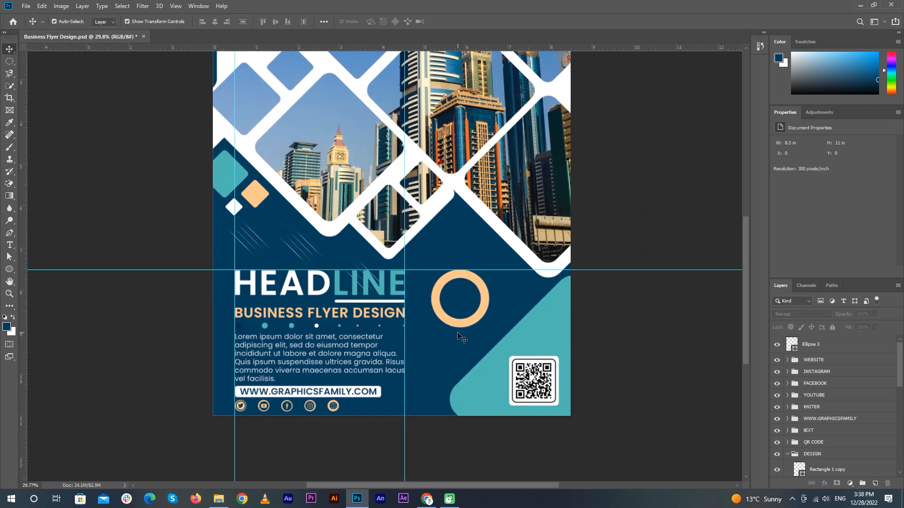
pyautogui.scroll(5, 460, 321)
pyautogui.scroll(3, 461, 324)
pyautogui.click(460, 329)
pyautogui.moveTo(459, 335); pyautogui.dragTo(460, 332)
pyautogui.press('Return')
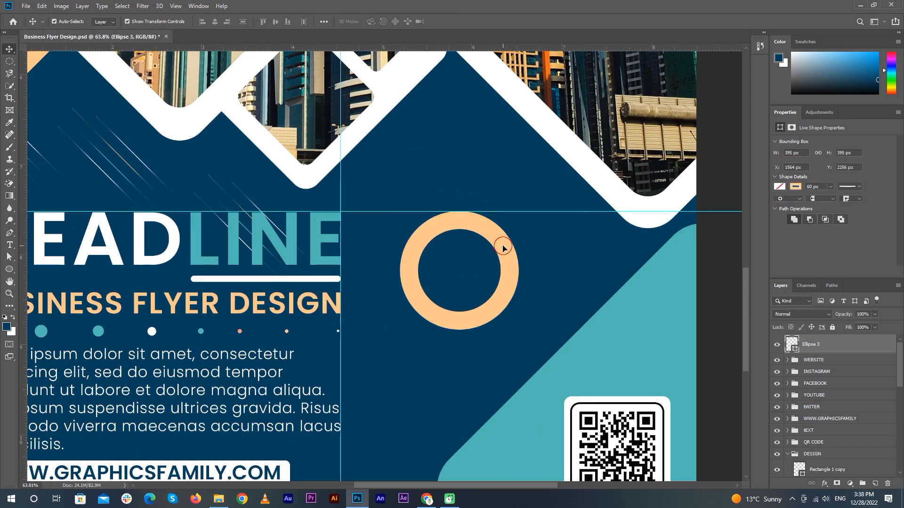
# Duplicate the ring as Ellipse 3 copy with a teal outline and add a layer mask
pyautogui.hotkey('ctrl', 'j')
pyautogui.click(796, 187)
pyautogui.click(799, 237)
pyautogui.click(493, 3)
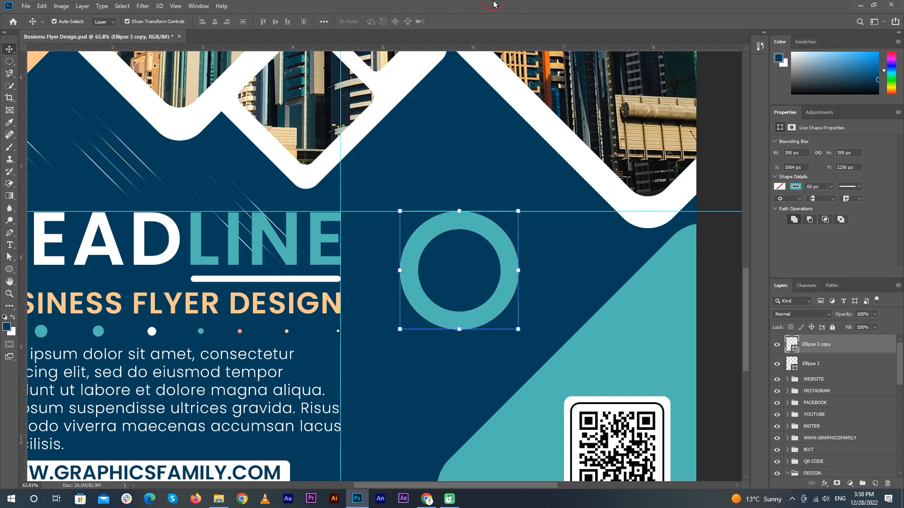
pyautogui.click(837, 485)
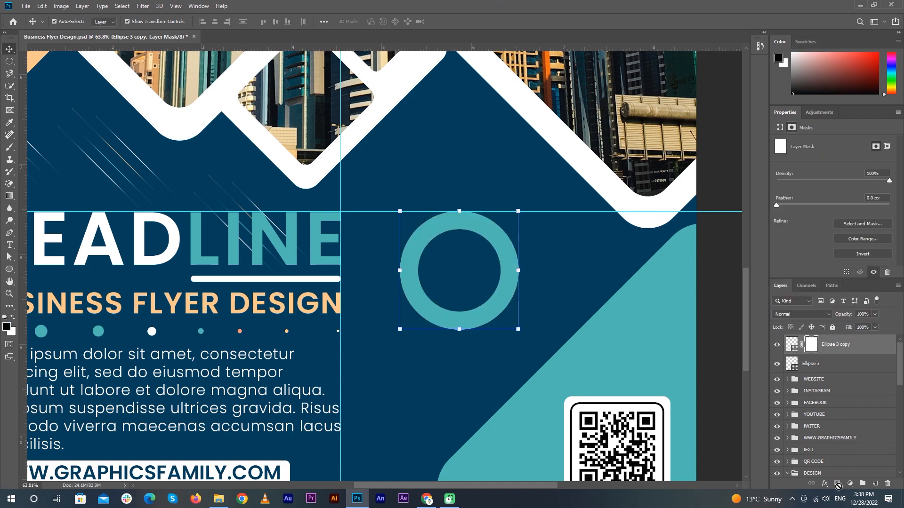
# Select the ring's upper-left quarter with the Rectangular Marquee
pyautogui.rightClick(10, 64)
pyautogui.click(38, 63)
pyautogui.scroll(4, 457, 218)
pyautogui.moveTo(211, 143); pyautogui.dragTo(464, 369)
pyautogui.scroll(2, 472, 262)
pyautogui.scroll(-5, 428, 237)
# Paint black on the mask with a fully hard brush at 100% flow and opacity, turning that quarter peach
pyautogui.press('b')
pyautogui.press('Tab')
pyautogui.press('Tab')
pyautogui.moveTo(277, 32); pyautogui.dragTo(407, 56)
pyautogui.click(217, 21)
pyautogui.moveTo(216, 32); pyautogui.dragTo(330, 42)
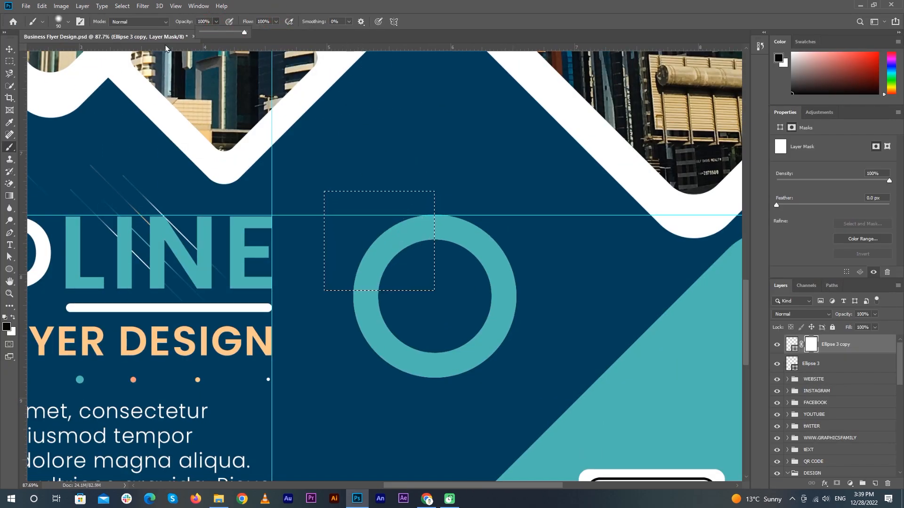
pyautogui.click(67, 21)
pyautogui.moveTo(54, 73); pyautogui.dragTo(506, 3)
pyautogui.click(506, 3)
pyautogui.moveTo(427, 222)
pyautogui.mouseDown()
pyautogui.moveTo(426, 243)
pyautogui.moveTo(417, 219)
pyautogui.moveTo(344, 296)
pyautogui.moveTo(368, 266)
pyautogui.moveTo(363, 309)
pyautogui.mouseUp()
pyautogui.hotkey('ctrl', 'd')
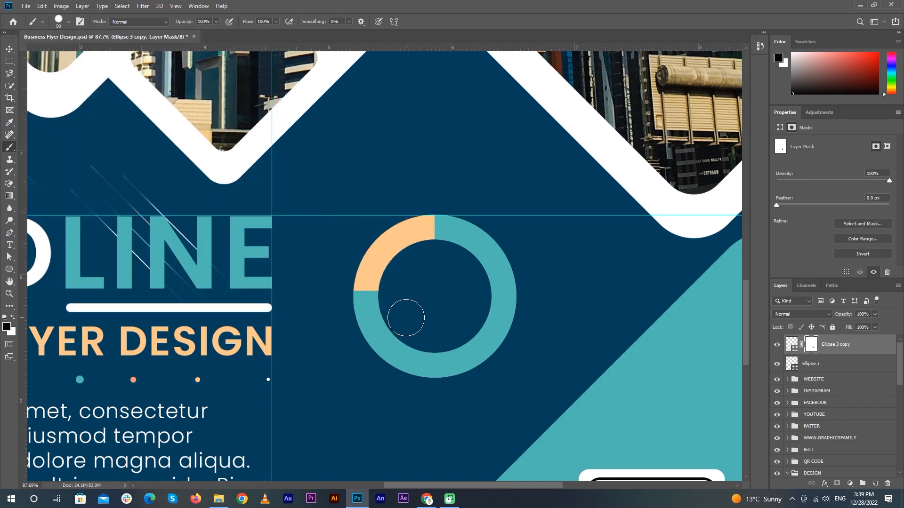
# Outline the lower ring with the Polygonal Lasso and paint out its teal so it shows peach
pyautogui.press('l')
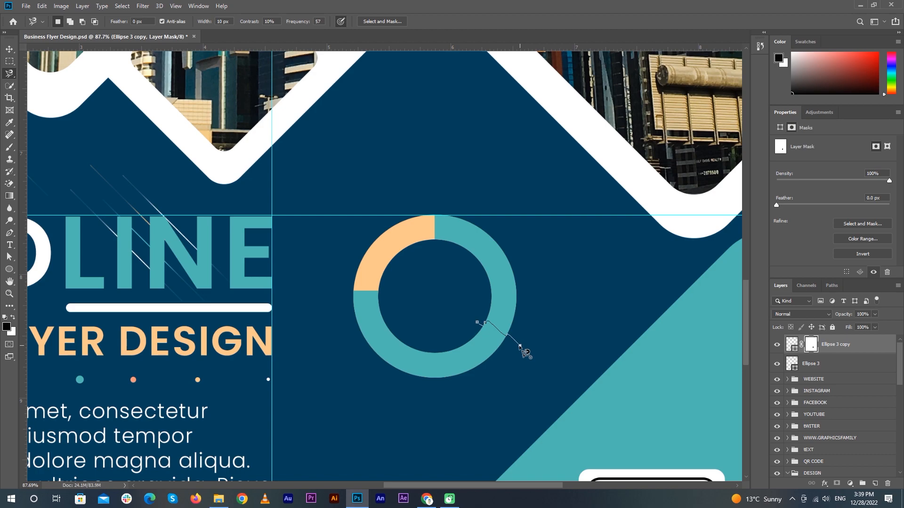
pyautogui.rightClick(12, 77)
pyautogui.click(44, 82)
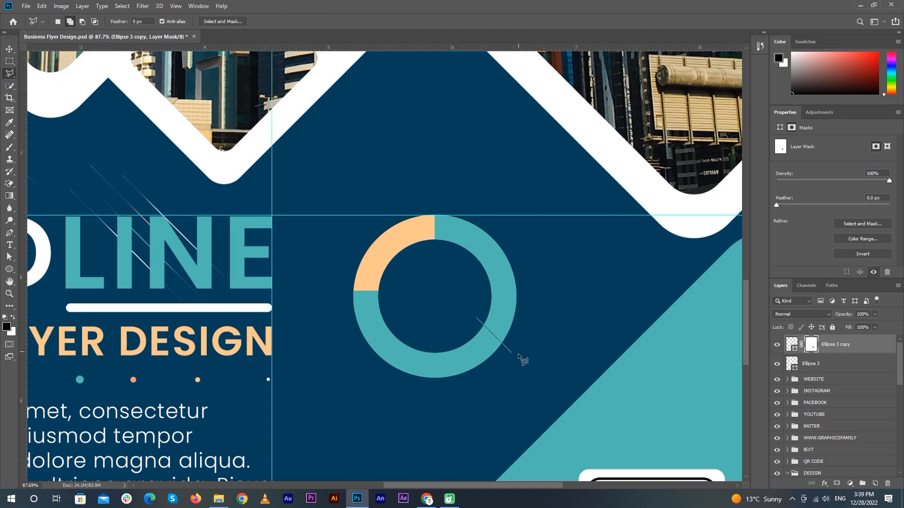
pyautogui.click(514, 357)
pyautogui.click(464, 404)
pyautogui.click(322, 406)
pyautogui.click(309, 284)
pyautogui.doubleClick(470, 316)
pyautogui.press('b')
pyautogui.moveTo(476, 324)
pyautogui.mouseDown()
pyautogui.moveTo(501, 348)
pyautogui.moveTo(396, 368)
pyautogui.moveTo(345, 270)
pyautogui.moveTo(404, 358)
pyautogui.moveTo(365, 319)
pyautogui.mouseUp()
pyautogui.hotkey('ctrl', 'd')
# Select the peach and teal ring layers and group them with Ctrl+G
pyautogui.press('v')
pyautogui.click(819, 363)
pyautogui.doubleClick(845, 367)
pyautogui.click(811, 120)
pyautogui.keyDown('shift'); pyautogui.click(857, 345); pyautogui.keyUp('shift')
pyautogui.hotkey('ctrl', 'g')
# Give the ring group a black Inner Glow, size 24 px, choke 18%, with higher opacity
pyautogui.doubleClick(858, 344)
pyautogui.click(527, 179)
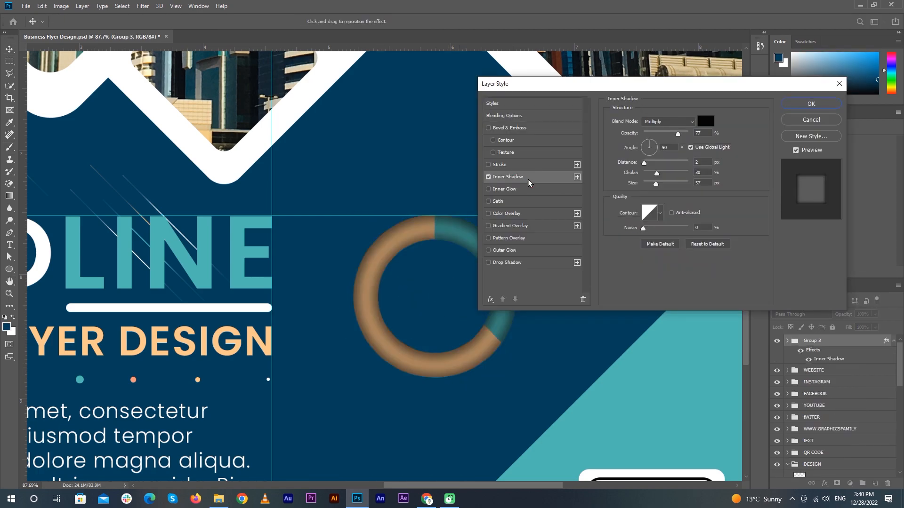
pyautogui.moveTo(659, 177)
pyautogui.mouseDown()
pyautogui.moveTo(644, 176)
pyautogui.moveTo(647, 184)
pyautogui.mouseUp()
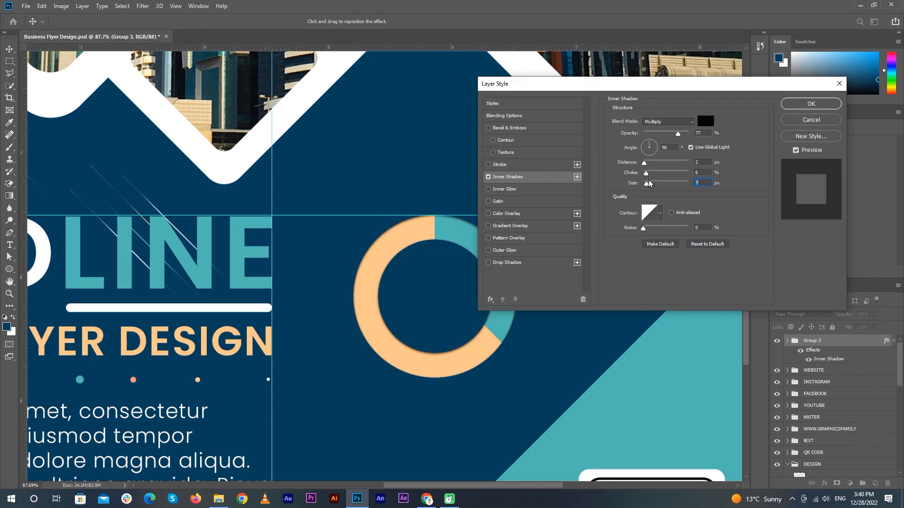
pyautogui.click(488, 177)
pyautogui.click(504, 189)
pyautogui.click(632, 153)
pyautogui.press('Return')
pyautogui.moveTo(651, 212); pyautogui.dragTo(653, 208)
pyautogui.moveTo(650, 132)
pyautogui.mouseDown()
pyautogui.moveTo(672, 139)
pyautogui.moveTo(658, 139)
pyautogui.mouseUp()
pyautogui.moveTo(648, 203); pyautogui.dragTo(652, 204)
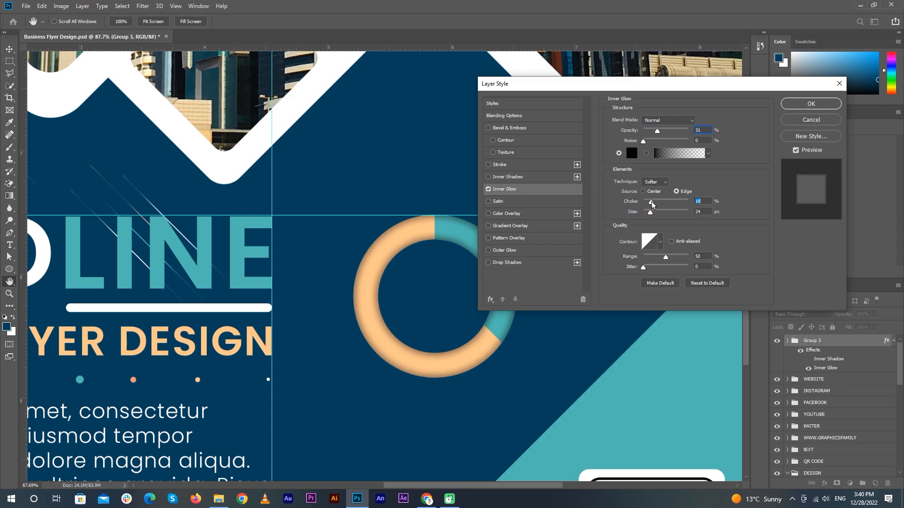
pyautogui.click(813, 104)
pyautogui.click(893, 342)
pyautogui.scroll(-8, 494, 265)
# Duplicate the HEADLINE text, change it to 30%, and move it into the ring
pyautogui.click(70, 207)
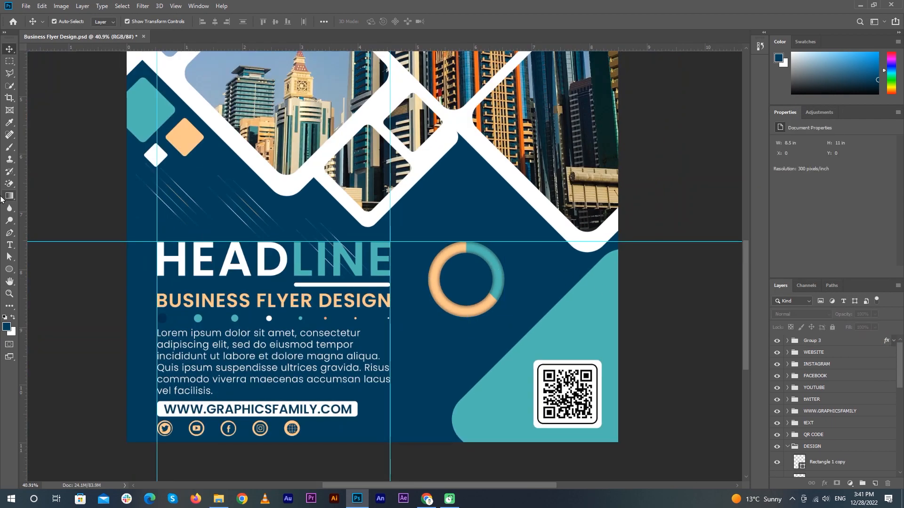
pyautogui.moveTo(181, 289); pyautogui.dragTo(392, 315)
pyautogui.doubleClick(467, 294)
pyautogui.write('30')
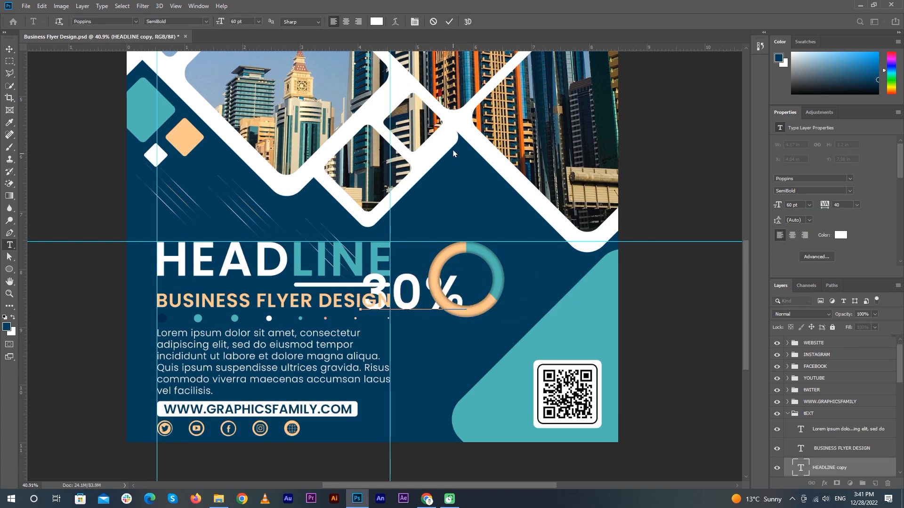
pyautogui.click(453, 22)
pyautogui.press('v')
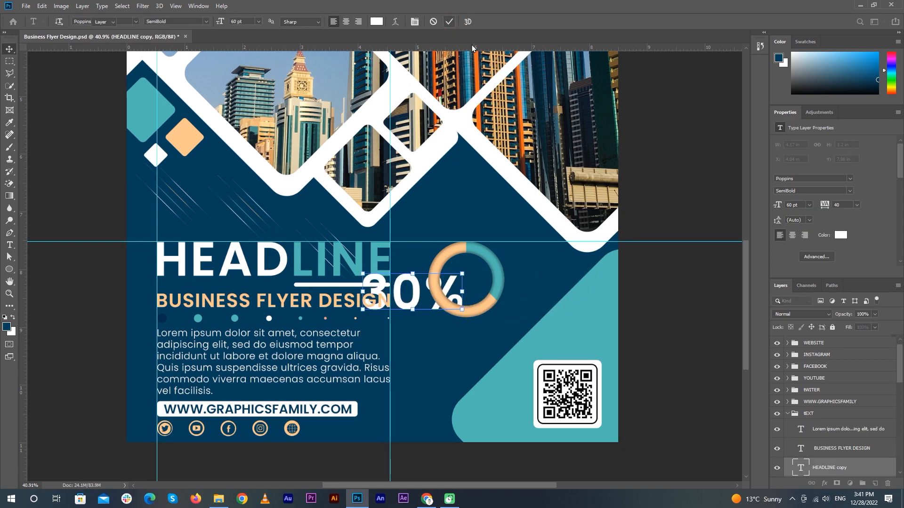
pyautogui.moveTo(409, 292); pyautogui.dragTo(491, 244)
pyautogui.write('0')
# Make the 30% text 30 pt ExtraBold and centre it within the ring
pyautogui.click(809, 205)
pyautogui.click(806, 289)
pyautogui.scroll(10, 458, 292)
pyautogui.click(810, 205)
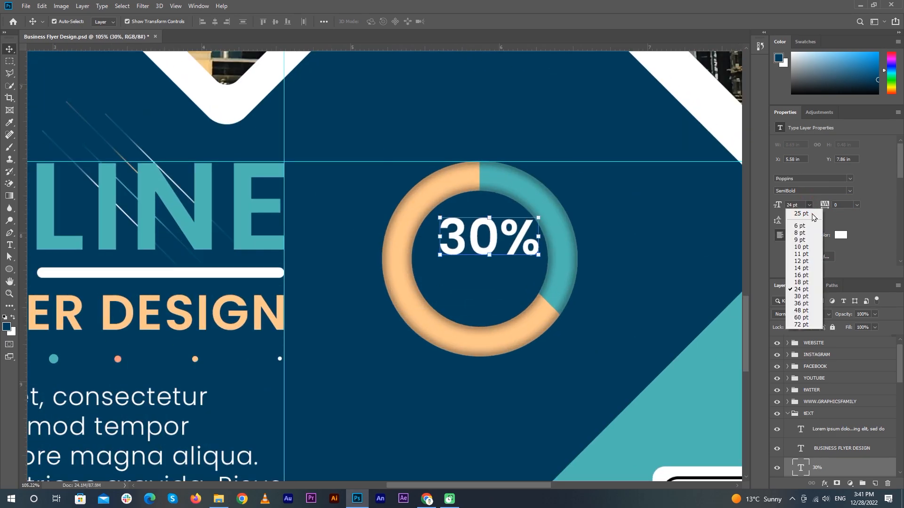
pyautogui.click(801, 296)
pyautogui.click(849, 191)
pyautogui.click(822, 305)
pyautogui.moveTo(526, 223); pyautogui.dragTo(560, 231)
# Shrink the percent sign to 18 pt and colour it teal sampled from the ring
pyautogui.press('t')
pyautogui.click(809, 205)
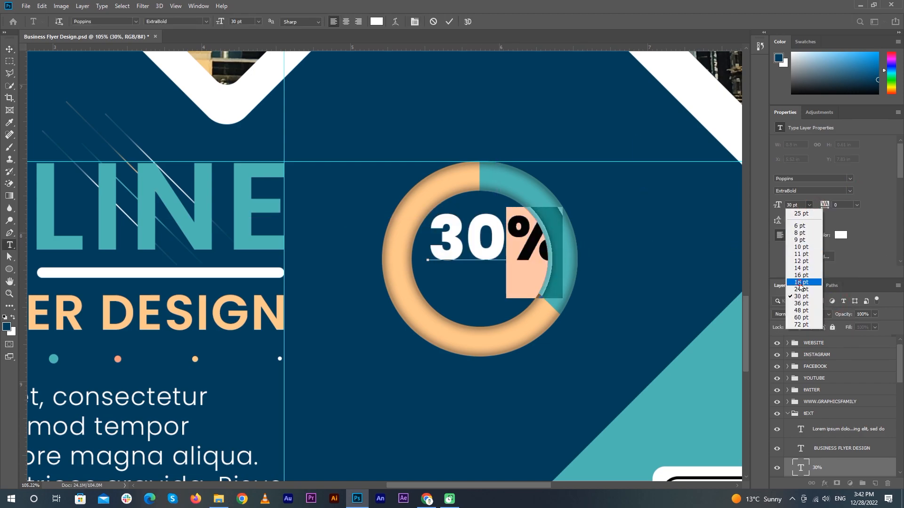
pyautogui.click(799, 282)
pyautogui.click(841, 235)
pyautogui.click(249, 201)
pyautogui.click(798, 251)
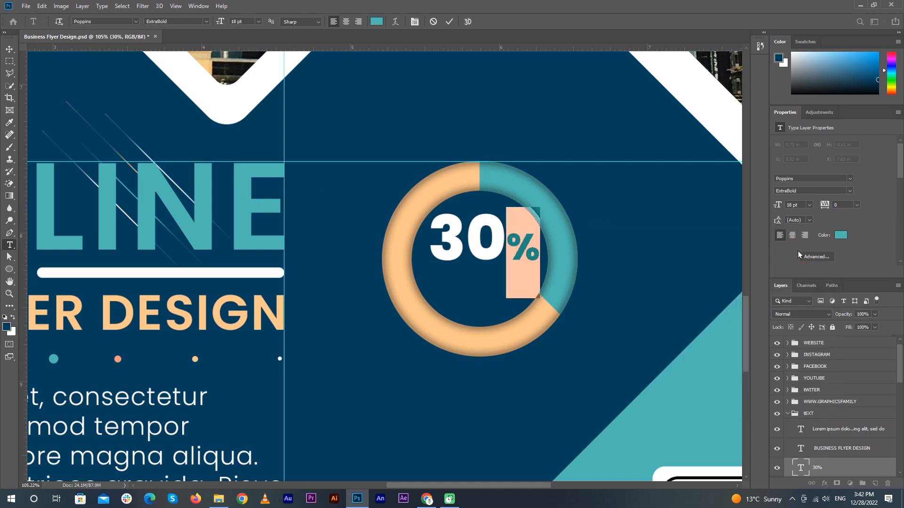
pyautogui.click(449, 21)
# Copy the 30% text just below itself and change the copy to OFF
pyautogui.press('v')
pyautogui.moveTo(500, 240); pyautogui.dragTo(500, 286)
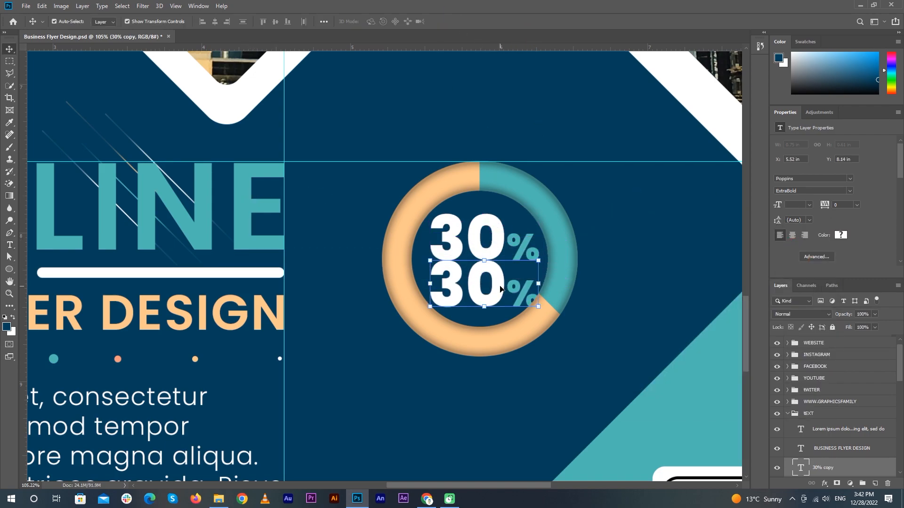
pyautogui.doubleClick(500, 287)
pyautogui.write('OFF')
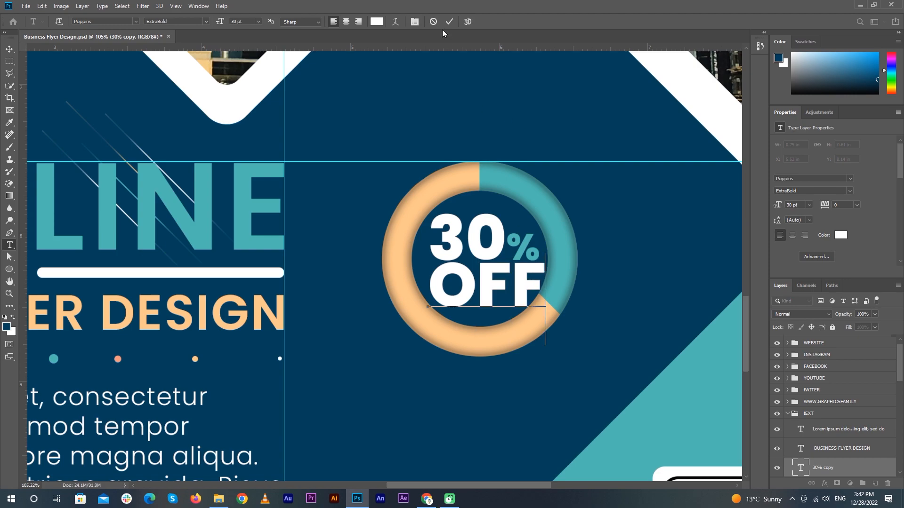
pyautogui.hotkey('ctrl', 'Return')
pyautogui.press('v')
# Set OFF to 24 pt and align it horizontally centred under 30%
pyautogui.click(809, 205)
pyautogui.click(799, 292)
pyautogui.moveTo(508, 290); pyautogui.dragTo(512, 287)
pyautogui.keyDown('shift'); pyautogui.click(500, 254); pyautogui.keyUp('shift')
pyautogui.click(215, 22)
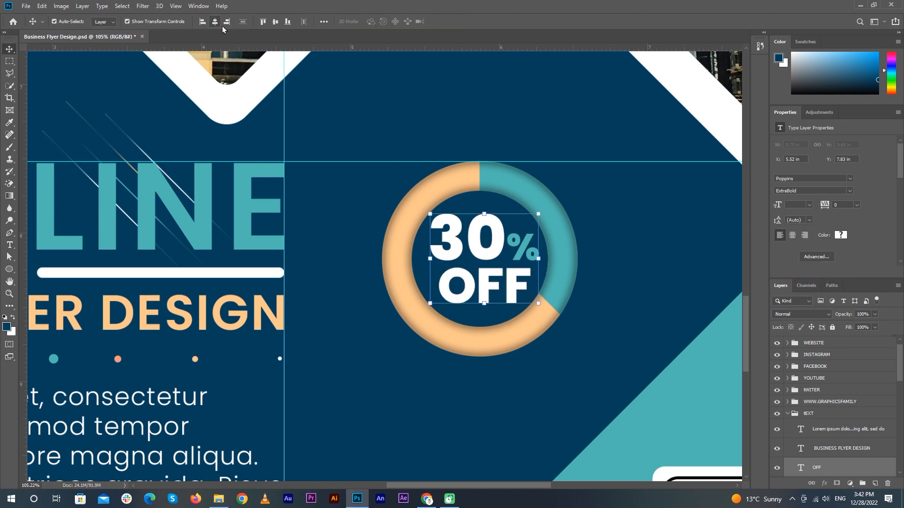
# Make OFF SemiBold and colour it peach sampled from the design
pyautogui.click(508, 290)
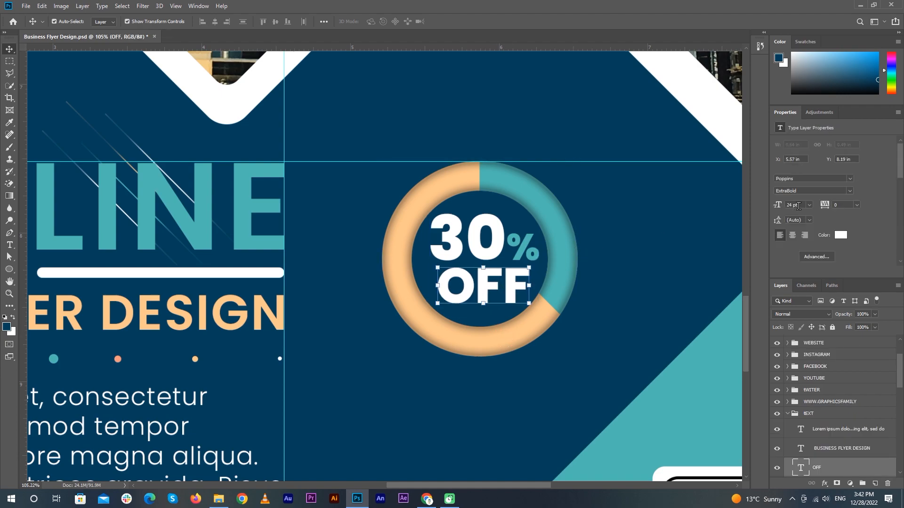
pyautogui.click(813, 190)
pyautogui.click(800, 272)
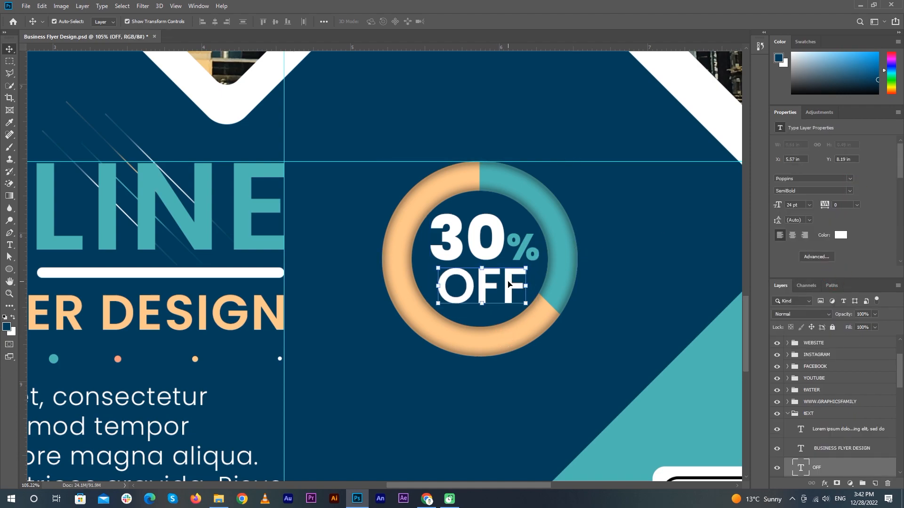
pyautogui.click(841, 236)
pyautogui.click(280, 298)
pyautogui.click(791, 249)
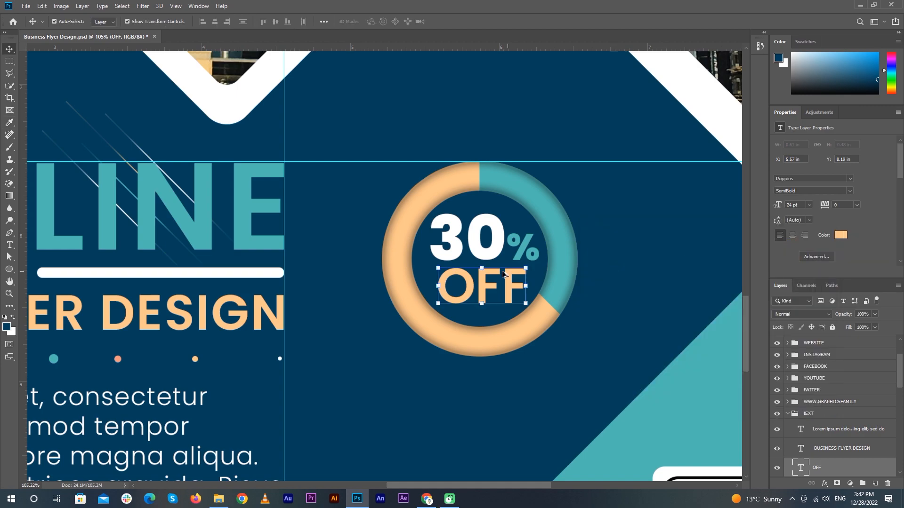
pyautogui.moveTo(687, 257); pyautogui.dragTo(607, 258)
pyautogui.click(607, 259)
# Hide the guides and save the flyer, replacing the existing file
pyautogui.hotkey('ctrl', ';')
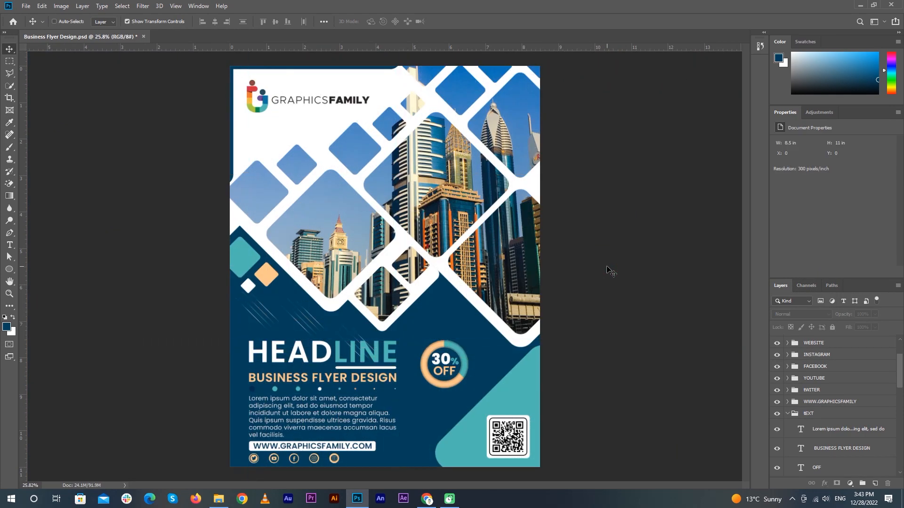
pyautogui.hotkey('ctrl', 'shift', 's')
pyautogui.click(624, 438)
pyautogui.click(478, 256)
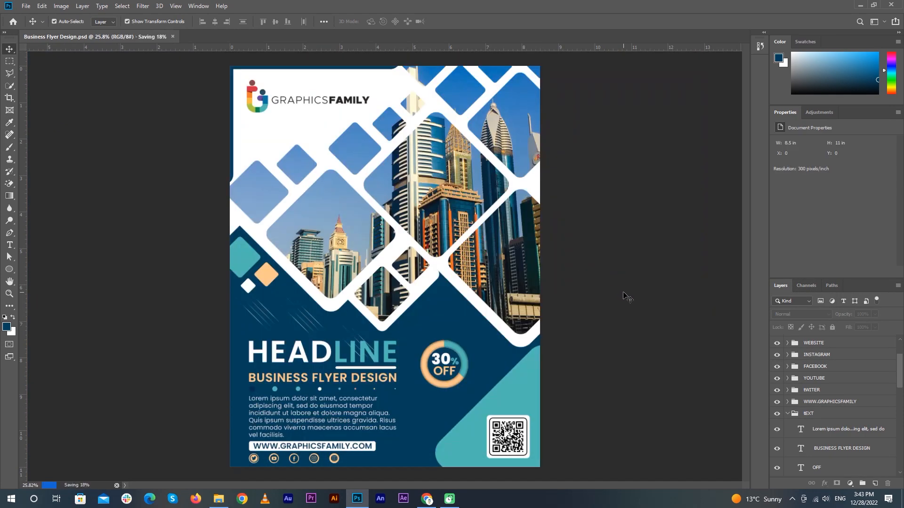
# Copy the peach diamond as a larger version beside the ring and shrink the teal diamond
pyautogui.click(787, 415)
pyautogui.scroll(3, 517, 404)
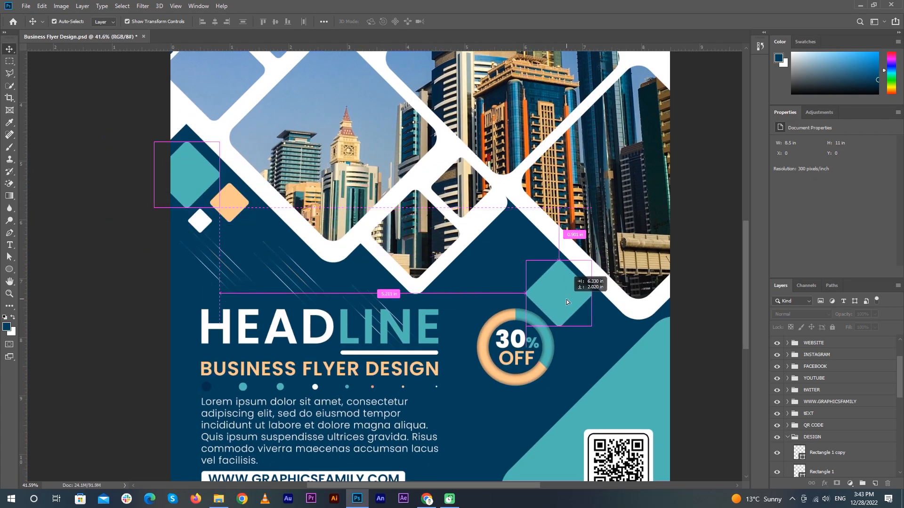
pyautogui.click(227, 207)
pyautogui.moveTo(227, 205); pyautogui.dragTo(514, 259)
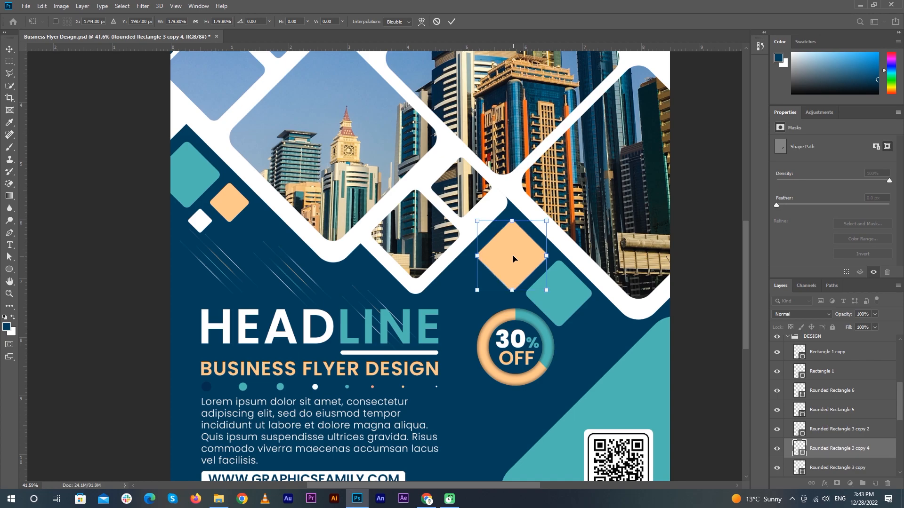
pyautogui.press('Return')
pyautogui.click(575, 297)
pyautogui.moveTo(592, 326); pyautogui.dragTo(560, 292)
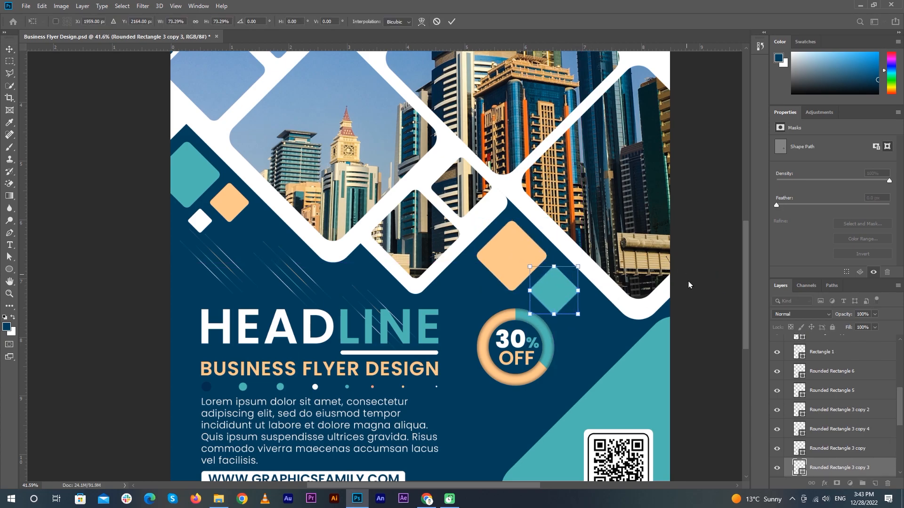
pyautogui.press('Return')
# Copy the white diamond next to the peach one, enlarge it, and nudge it into place
pyautogui.click(199, 222)
pyautogui.keyDown('alt'); pyautogui.moveTo(199, 222); pyautogui.dragTo(499, 310); pyautogui.keyUp('alt')
pyautogui.moveTo(475, 287); pyautogui.dragTo(466, 286)
pyautogui.hotkey('shift', 'Right')
pyautogui.hotkey('shift', 'Right')
pyautogui.hotkey('shift', 'Left')
pyautogui.hotkey('shift', 'Up')
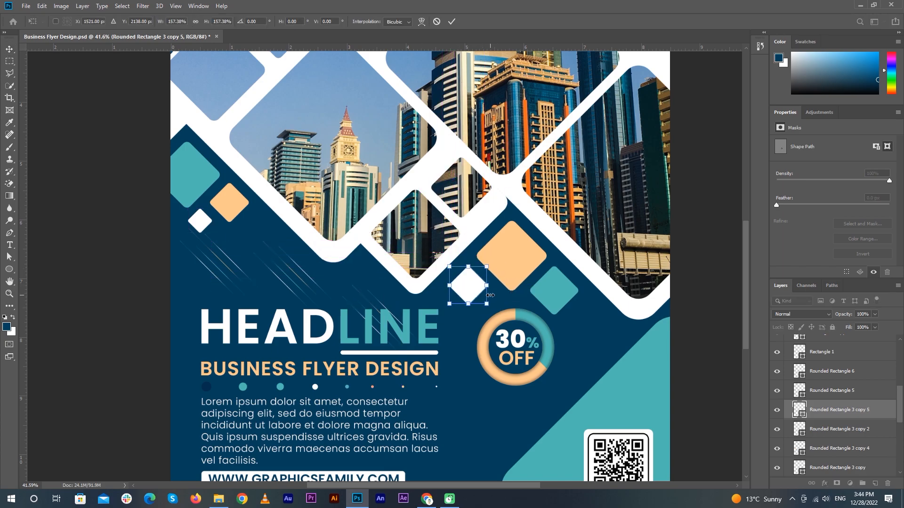